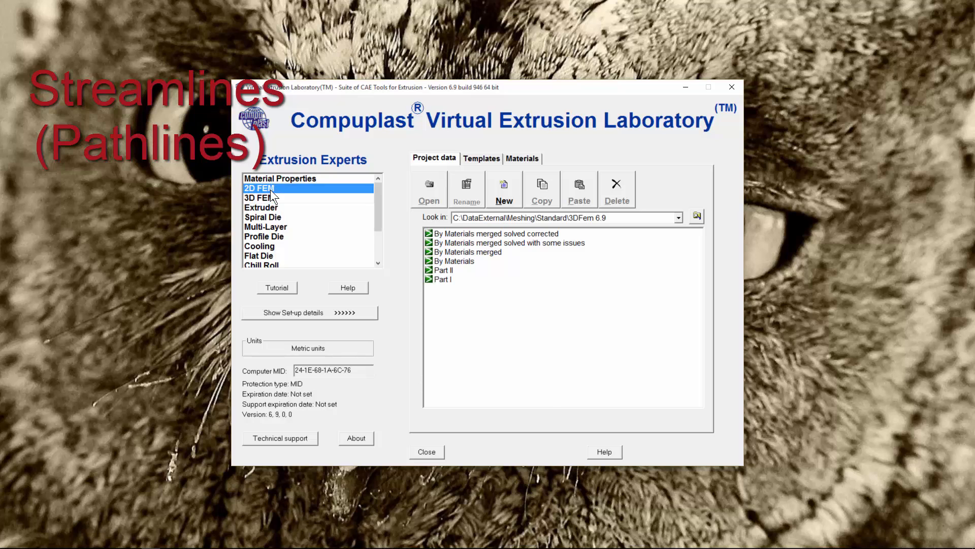
- Browse the 2D FEM example geometries, then minimize the laboratory launcher
left_click(269, 197)
left_click(269, 189)
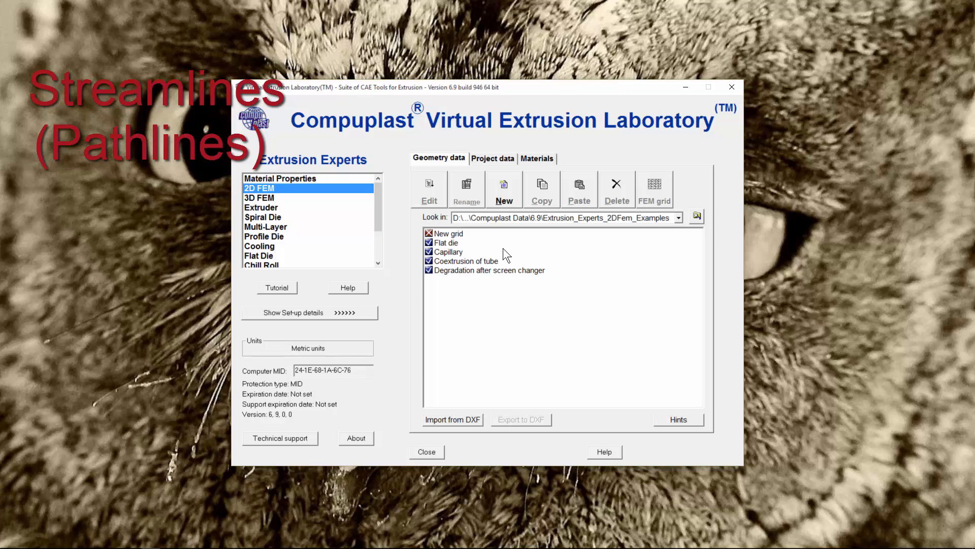
left_click(681, 87)
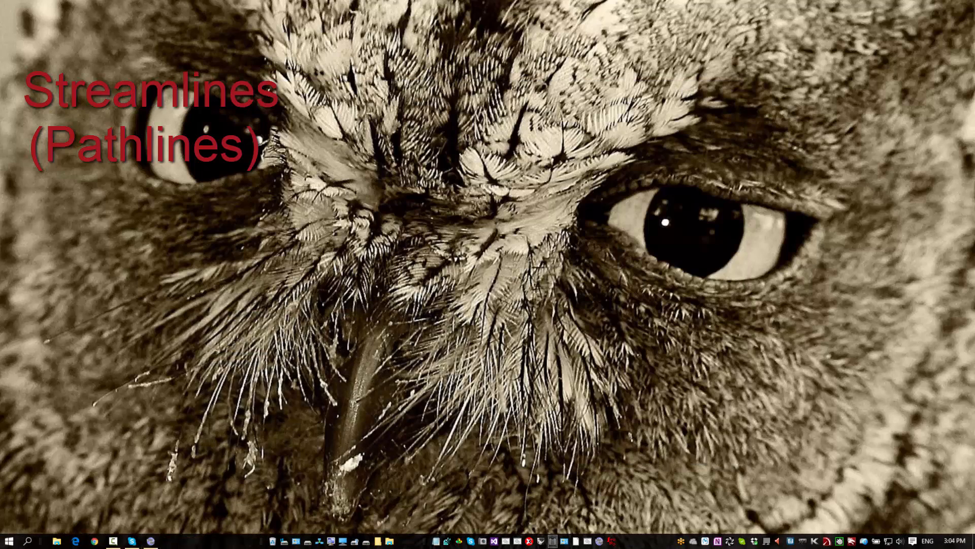
- Open the recent result Coextrusion_of_tube - Copy.003 in VEL Studio
left_click(612, 540)
left_click(8, 16)
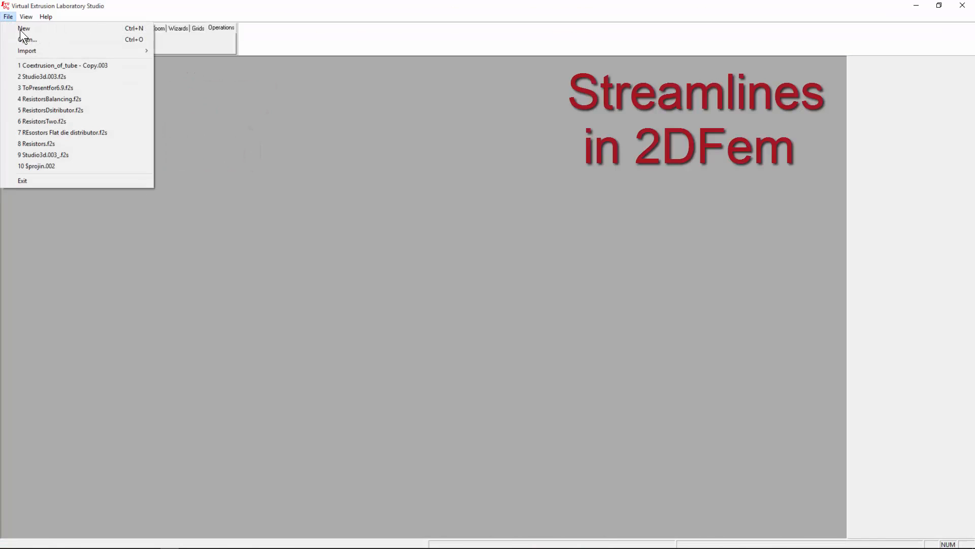
left_click(79, 65)
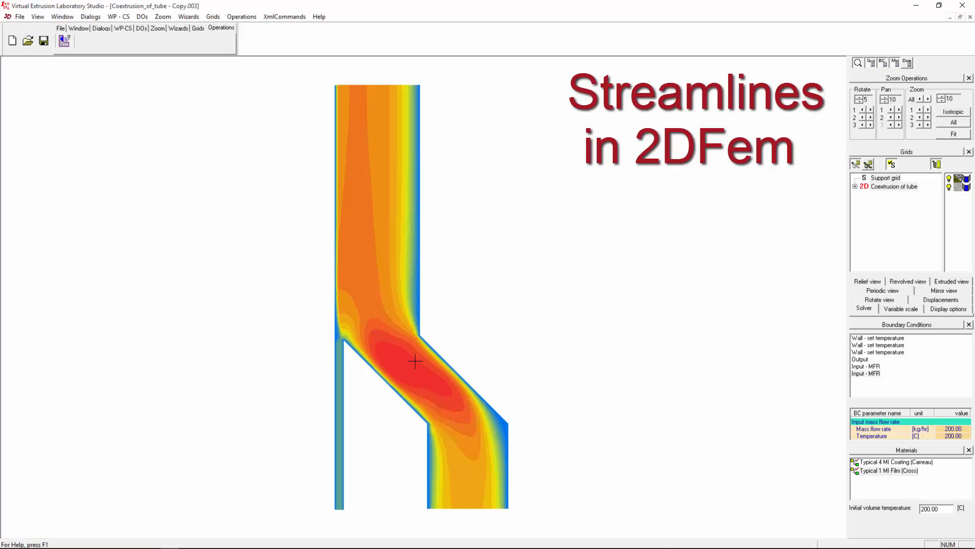
- Select the Coextrusion of tube grid and revolve it 360° in 36 splits into a 3D tube
scroll(540, 279, "down", 1)
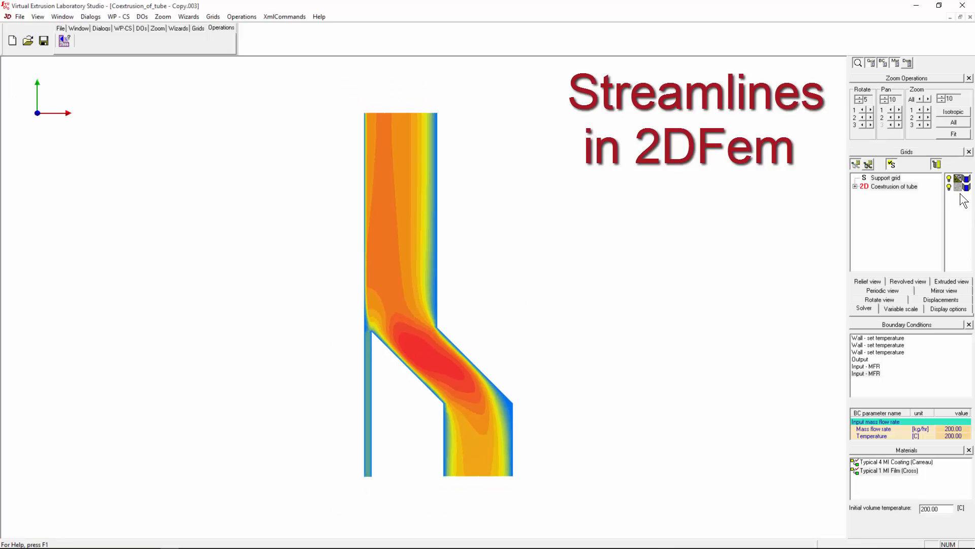
left_click(885, 178)
left_click(894, 186)
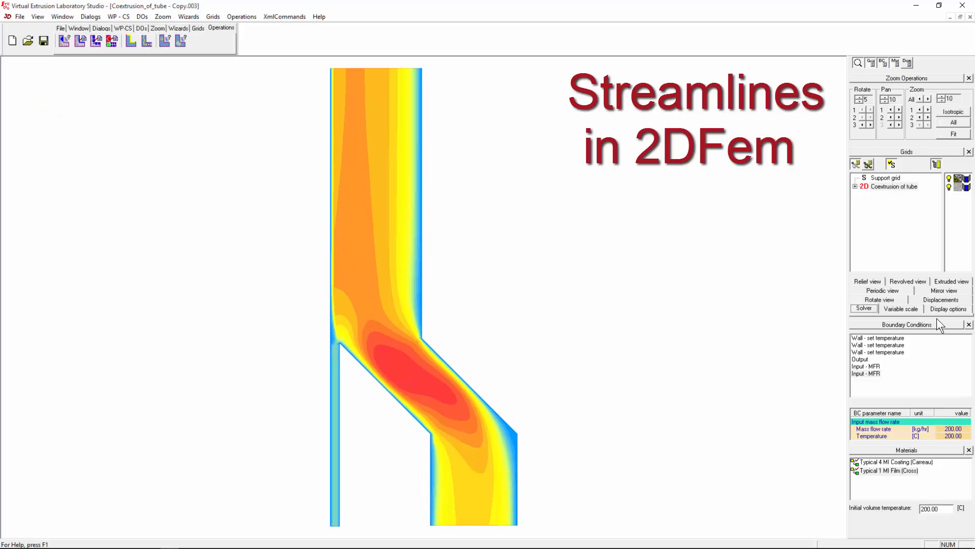
left_click(894, 282)
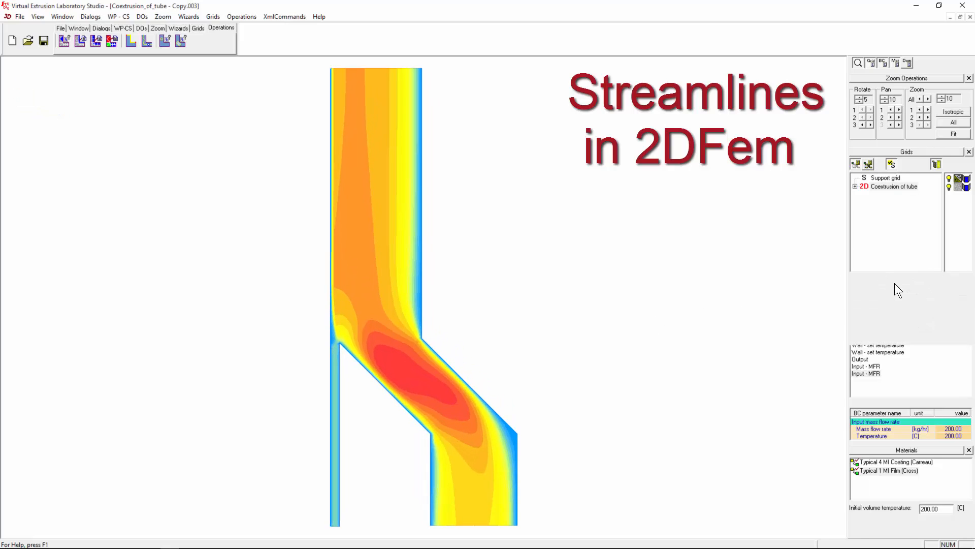
left_click(870, 324)
- Orbit the revolved tube to view its orange end ring, then a flatter front view
middle_click_drag(438, 331, 381, 234)
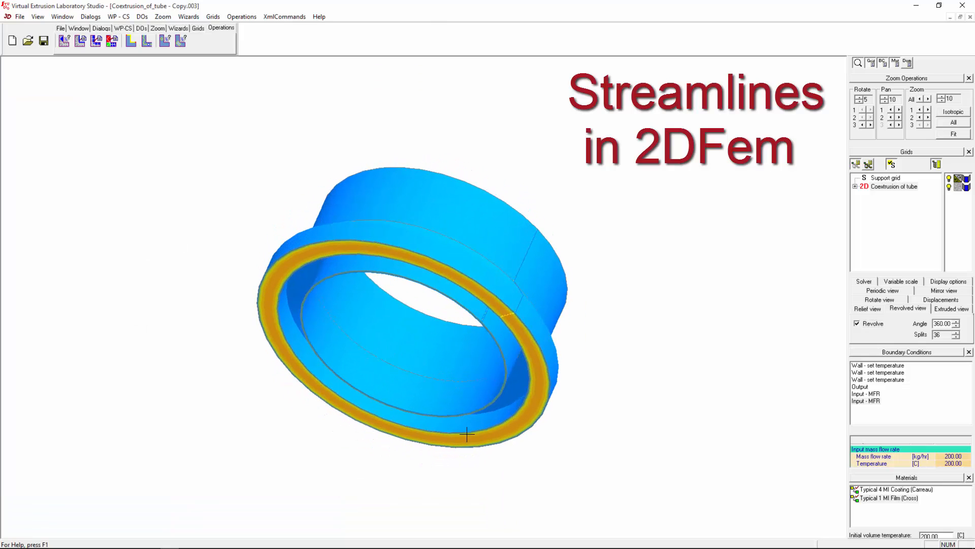
middle_click_drag(505, 421, 549, 419)
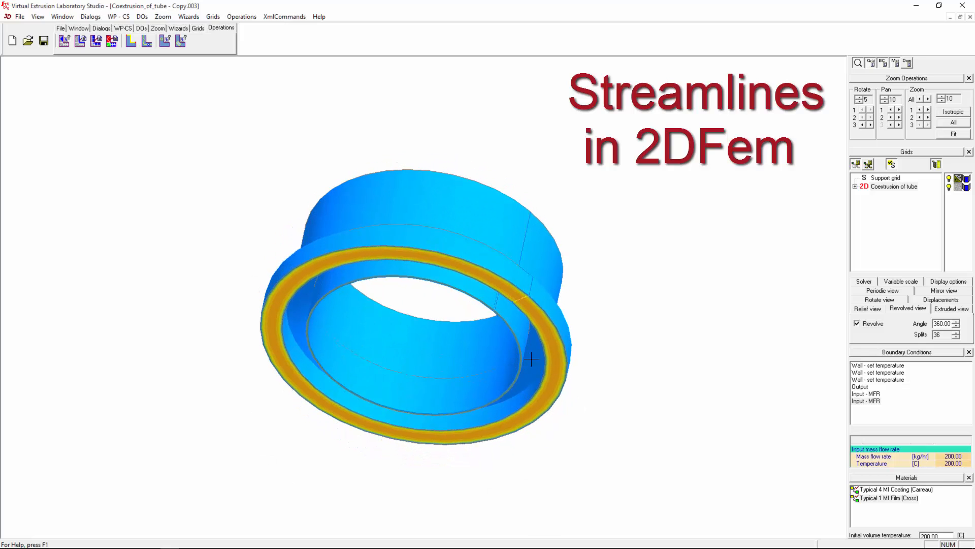
middle_click_drag(488, 328, 517, 419)
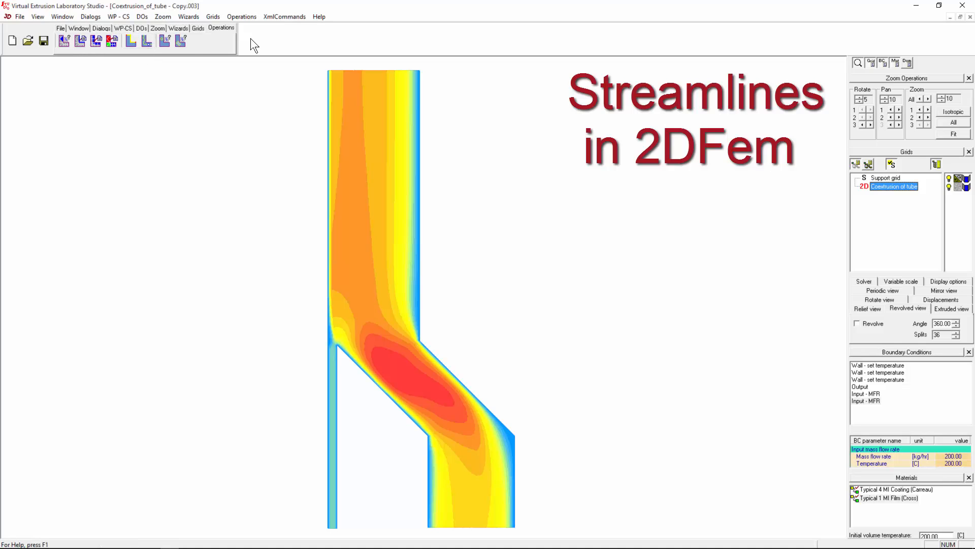
- Create a New streamline by dragging its start point into the tube channel
left_click(198, 28)
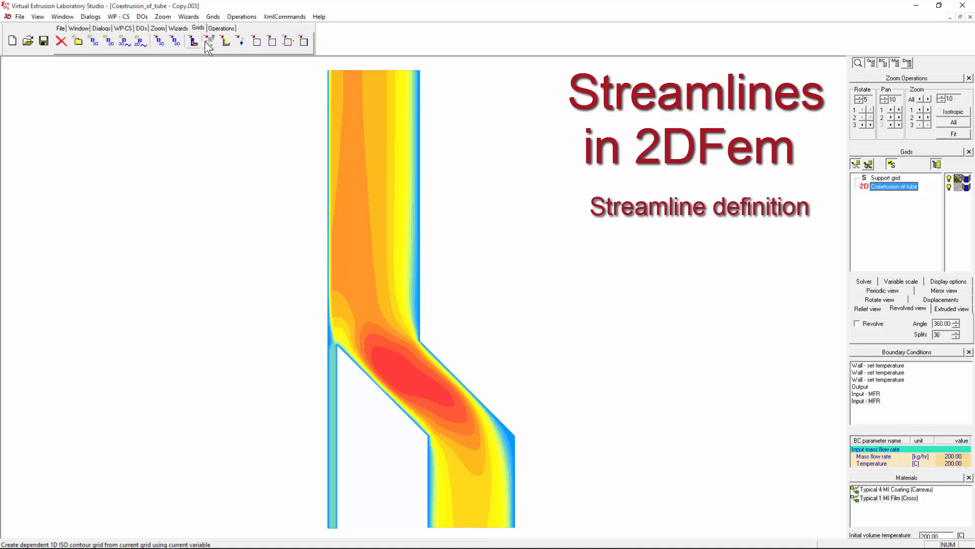
left_click(220, 28)
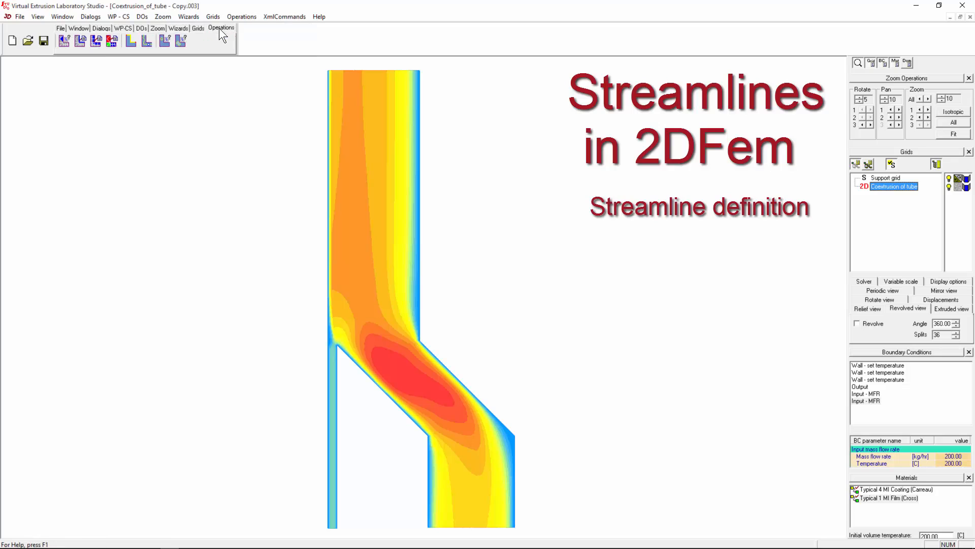
left_click(147, 40)
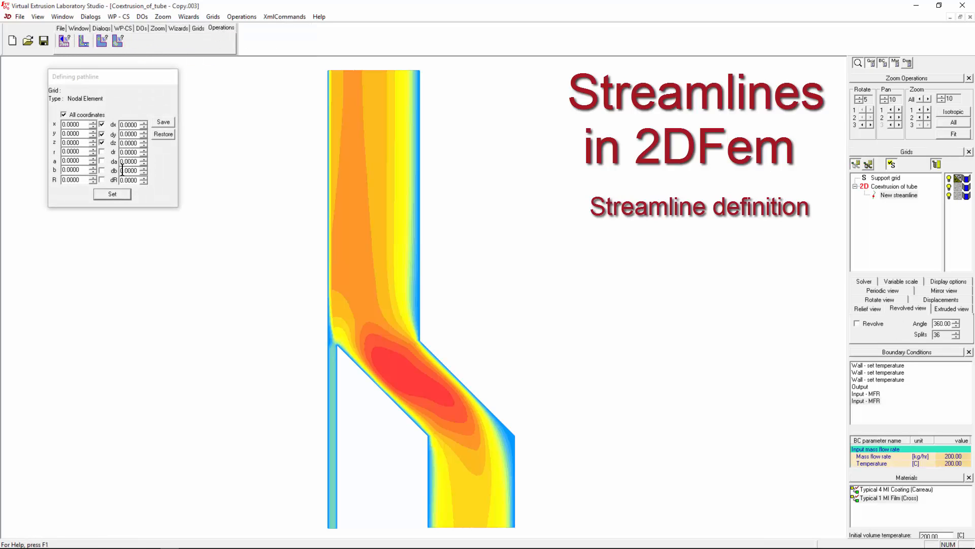
left_click(127, 28)
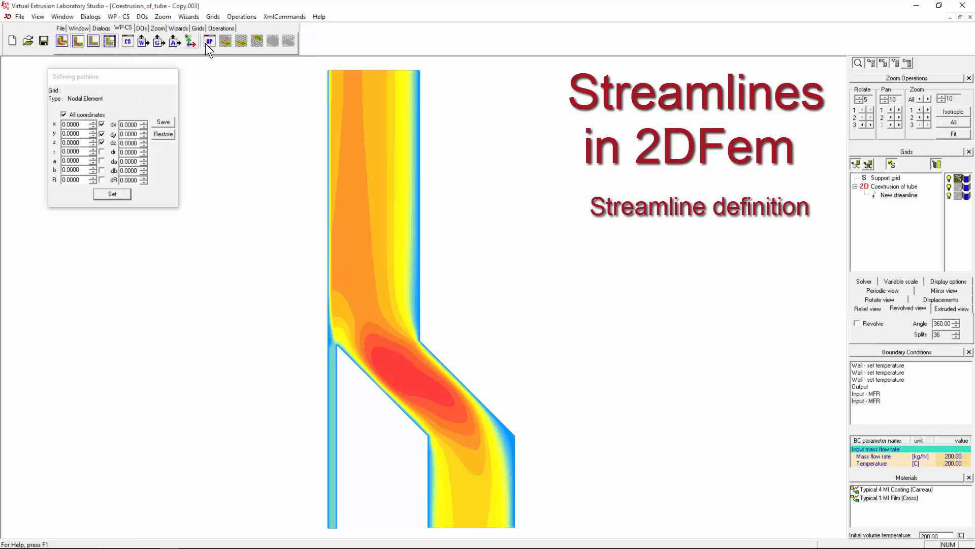
left_click(357, 305)
left_click_drag(357, 305, 232, 358)
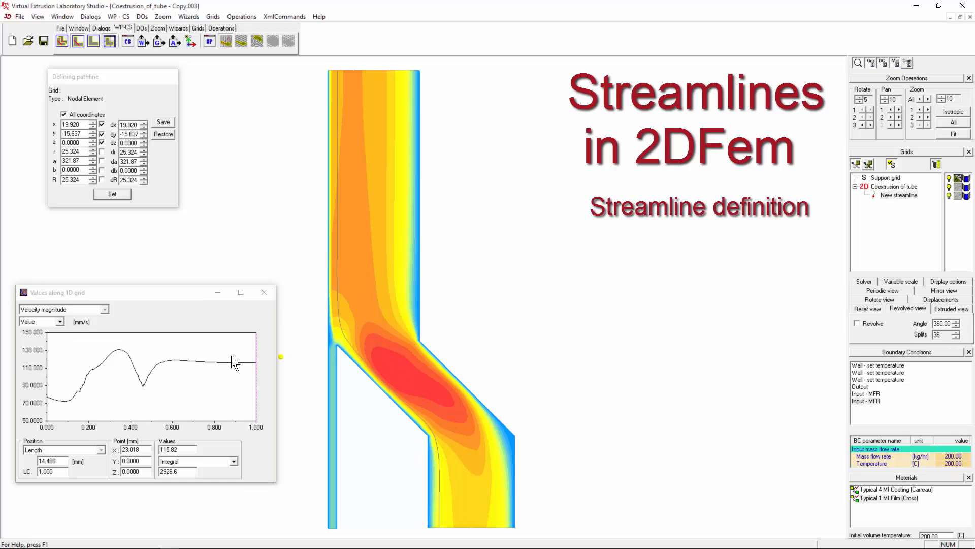
- Fix the streamline at streamfunction 0.6385 and move the velocity magnitude marker to 0.475
left_click(366, 329)
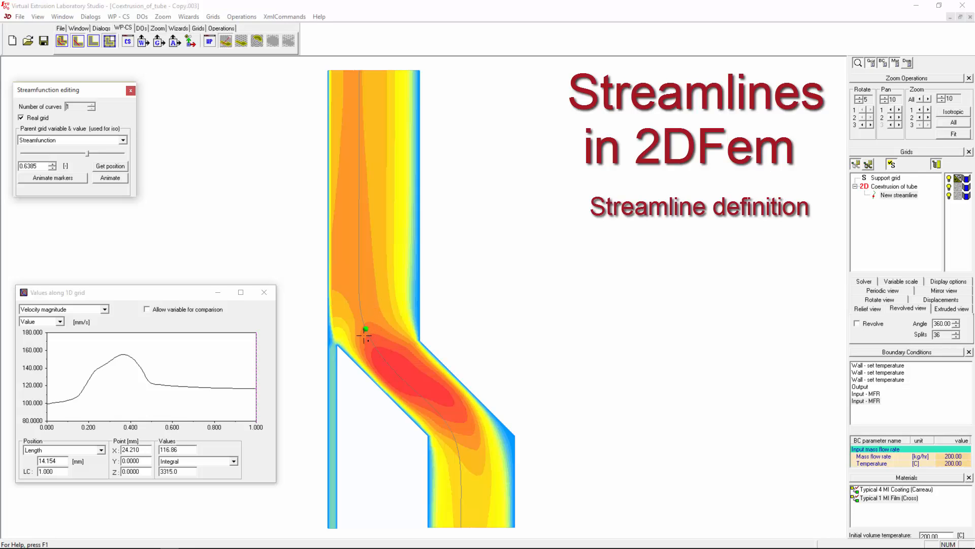
mouse_move(182, 381)
left_mouse_down()
mouse_move(77, 381)
mouse_move(176, 381)
mouse_move(97, 381)
left_mouse_up()
left_click(104, 309)
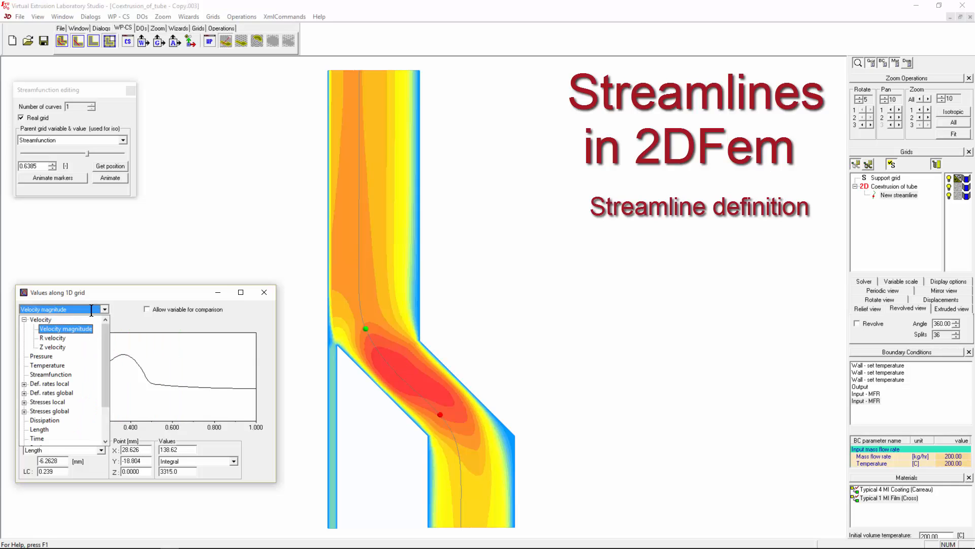
left_click(146, 380)
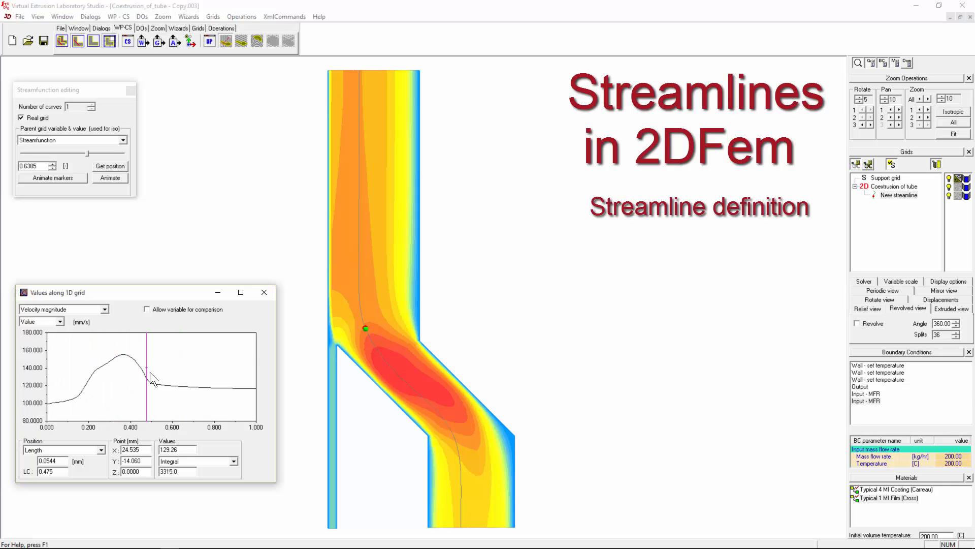
left_click(104, 309)
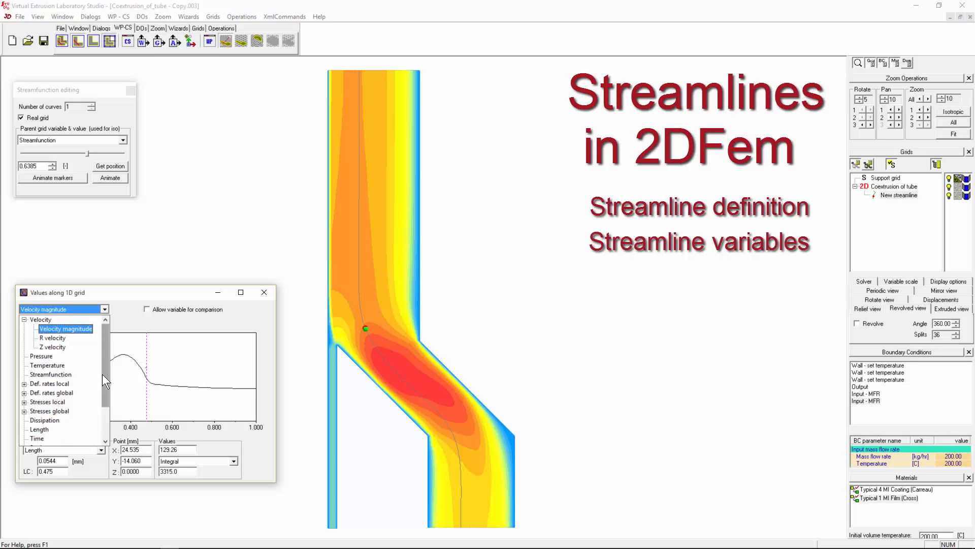
- Plot Time along the streamline, then switch the graph to Pressure
scroll(102, 374, "down", 1)
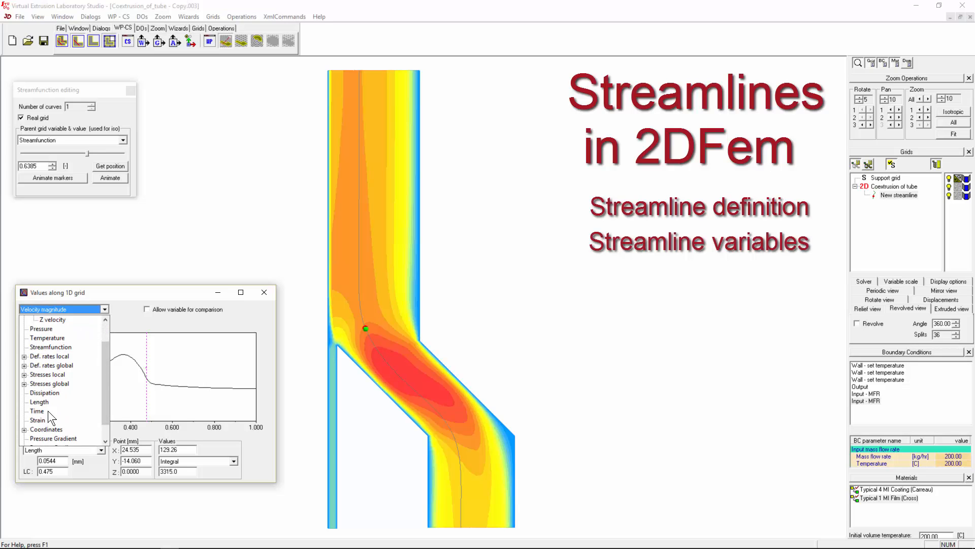
left_click_drag(108, 376, 107, 350)
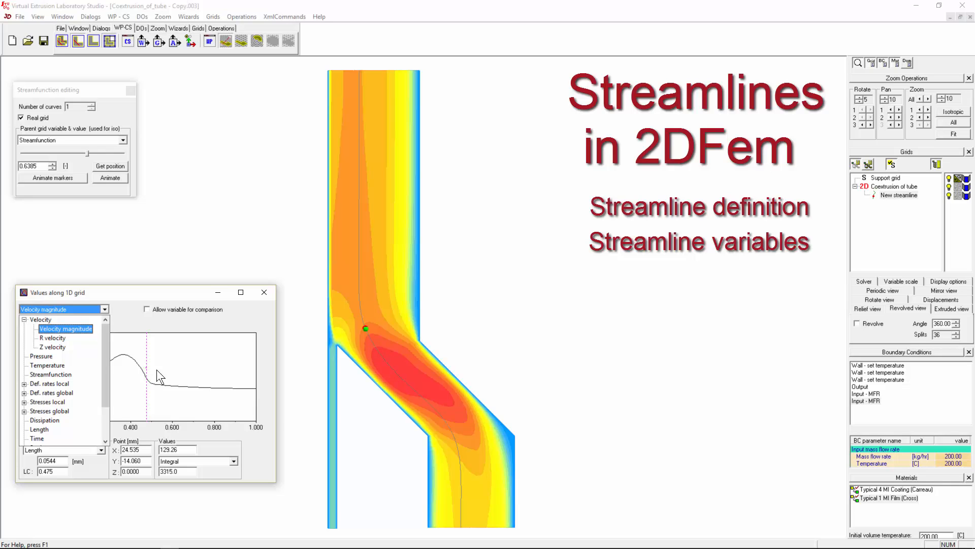
mouse_move(103, 353)
left_mouse_down()
mouse_move(96, 392)
mouse_move(215, 390)
mouse_move(72, 391)
left_mouse_up()
left_click(40, 402)
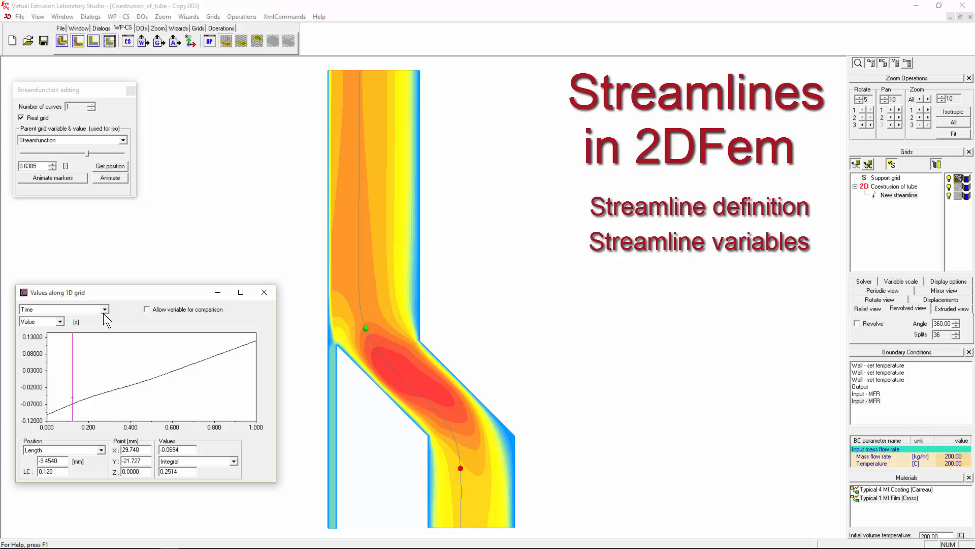
left_click(105, 310)
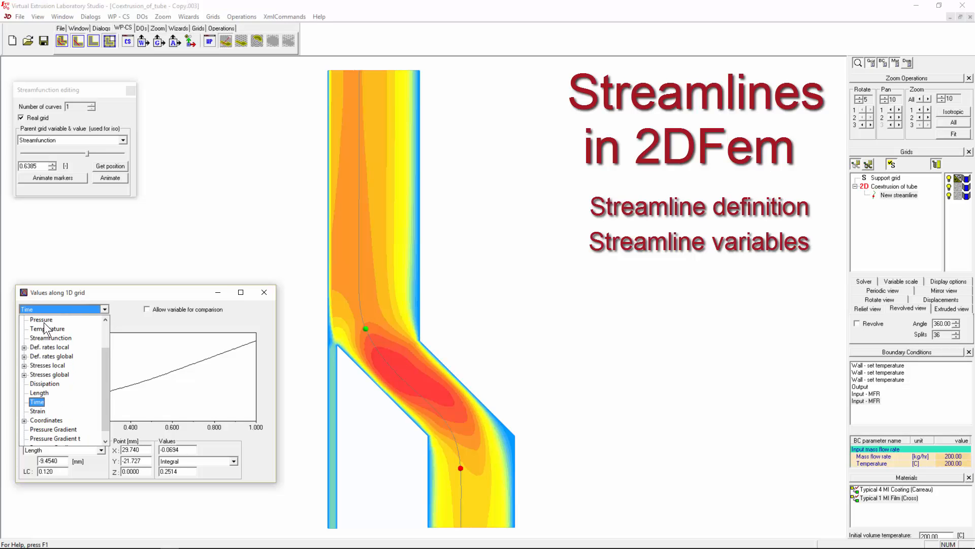
left_click(46, 318)
- Switch the position axis to Time and back to Length, leaving the marker at 0.596
left_click(46, 448)
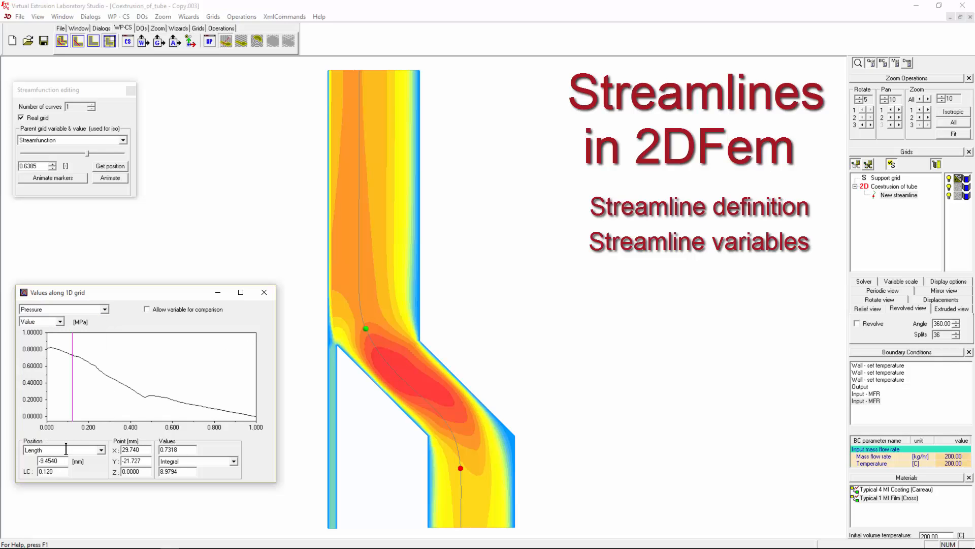
left_click(102, 450)
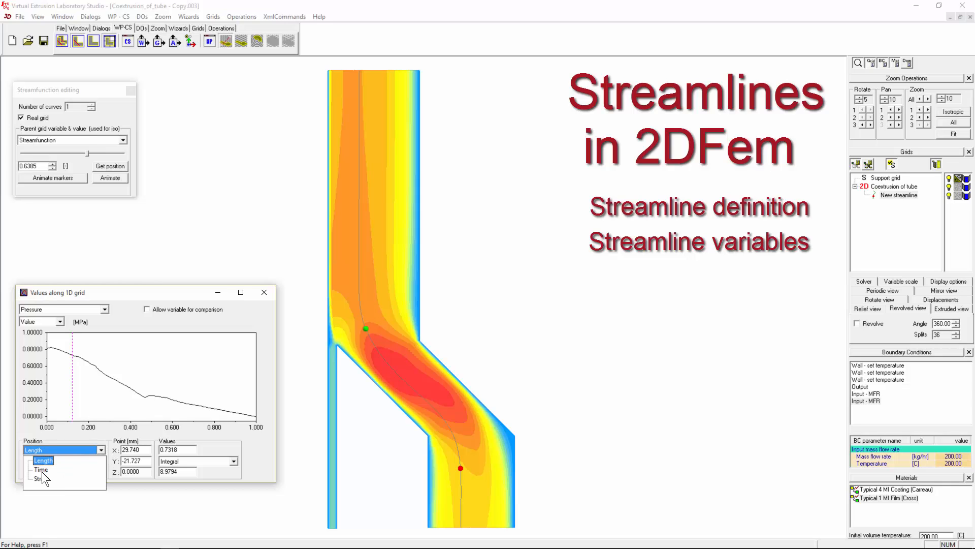
left_click(42, 469)
left_click(150, 401)
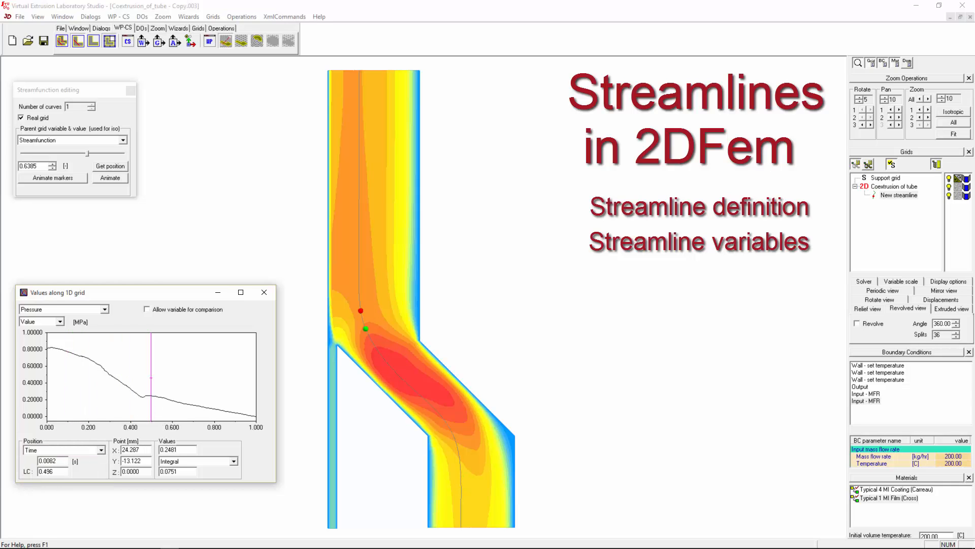
mouse_move(151, 378)
left_mouse_down()
mouse_move(106, 381)
mouse_move(172, 376)
left_mouse_up()
left_click(101, 451)
left_click(95, 458)
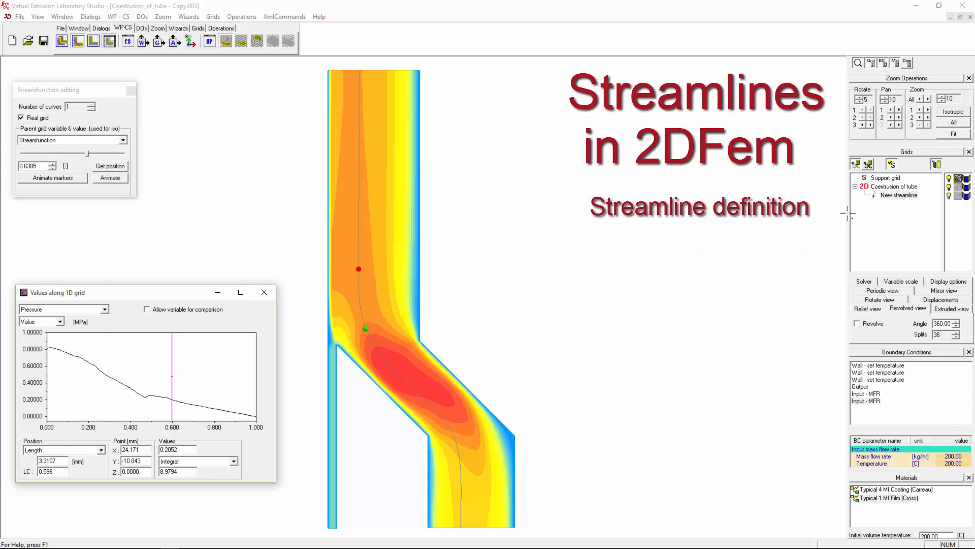
- Move the streamline's seed point higher up the tube, redrawing it at streamfunction 0.4223
left_click(920, 195)
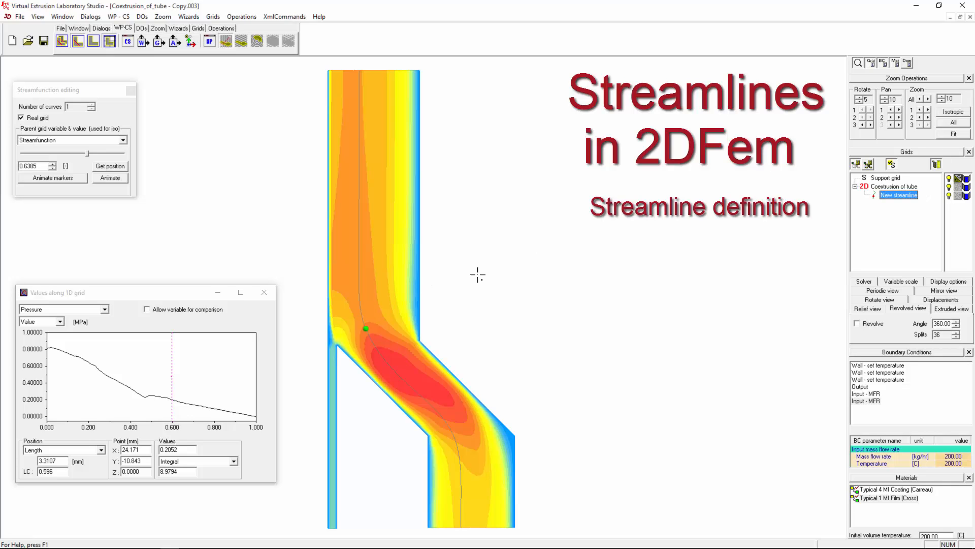
left_click(221, 28)
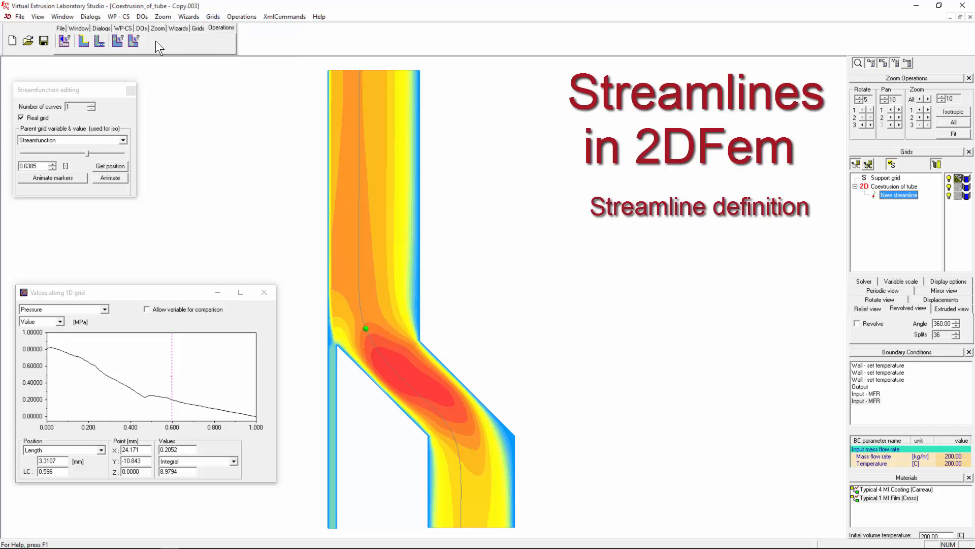
left_click(99, 39)
left_click(541, 217)
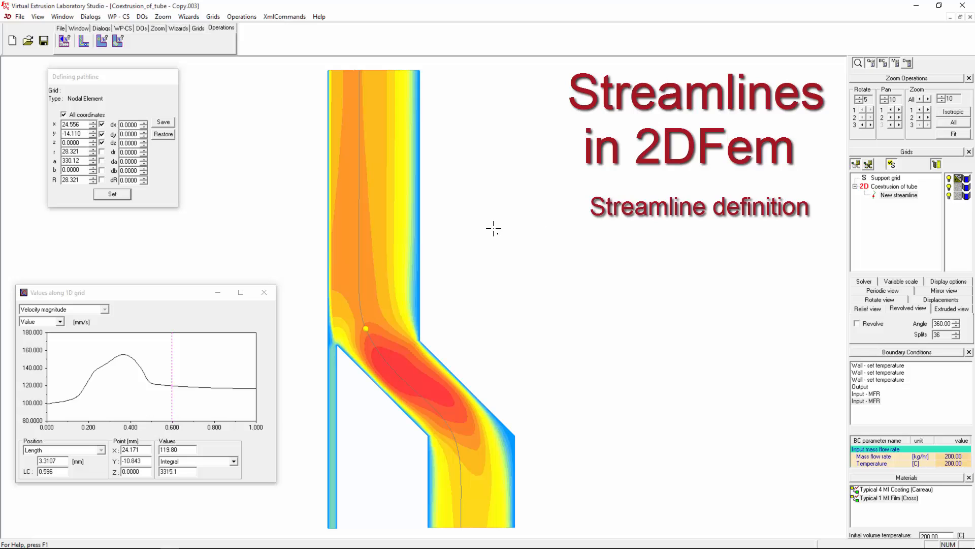
mouse_move(366, 328)
left_mouse_down()
mouse_move(257, 187)
mouse_move(383, 218)
mouse_move(379, 342)
mouse_move(403, 360)
mouse_move(377, 309)
left_mouse_up()
left_click(895, 187)
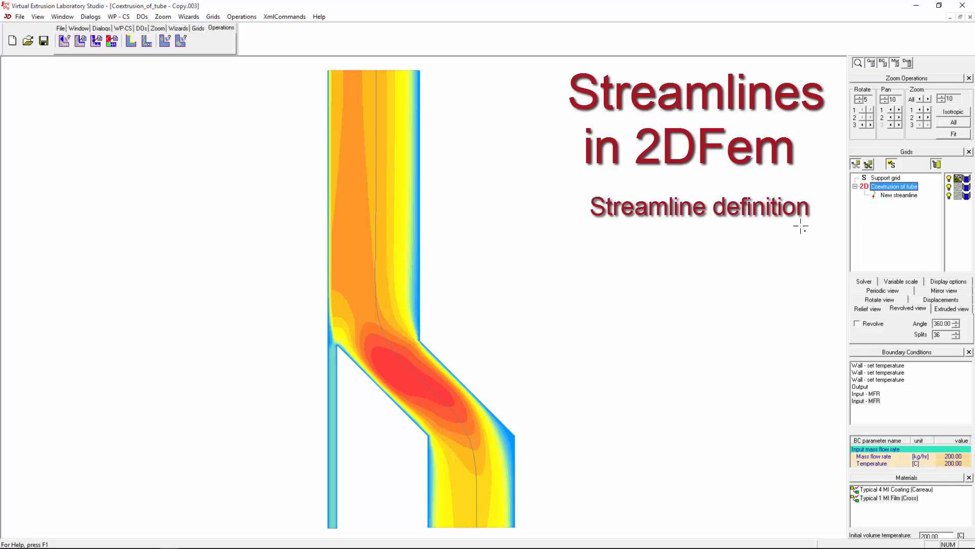
- Seed a second streamline, delete the first New streamline, and probe pressure along the remaining one
mouse_move(402, 309)
left_mouse_down()
mouse_move(381, 283)
mouse_move(353, 292)
left_mouse_up()
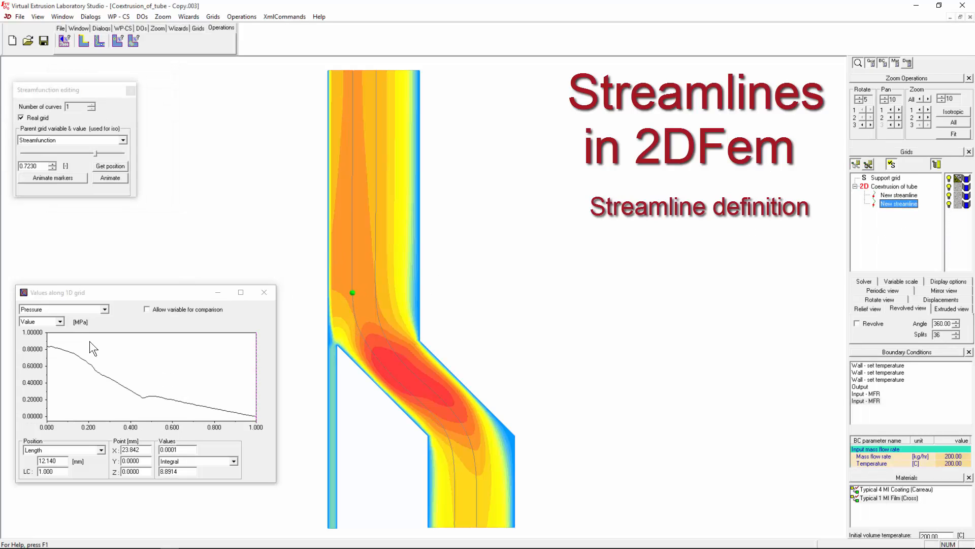
left_click(899, 195)
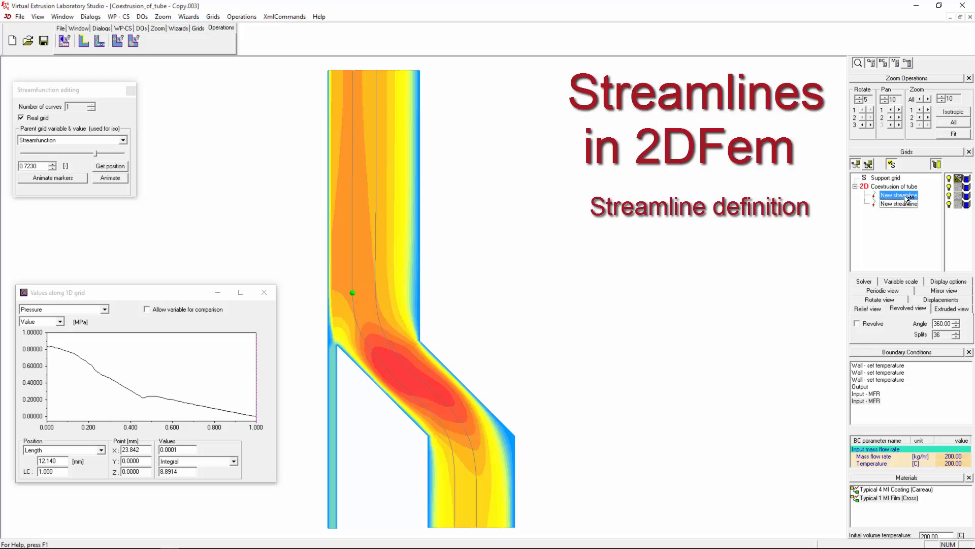
left_click(898, 197)
key("Delete")
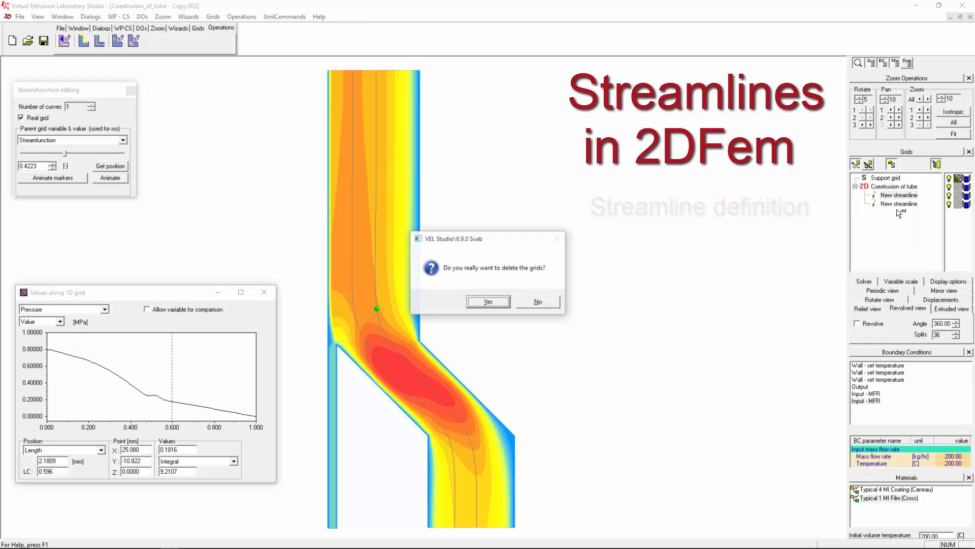
left_click(488, 302)
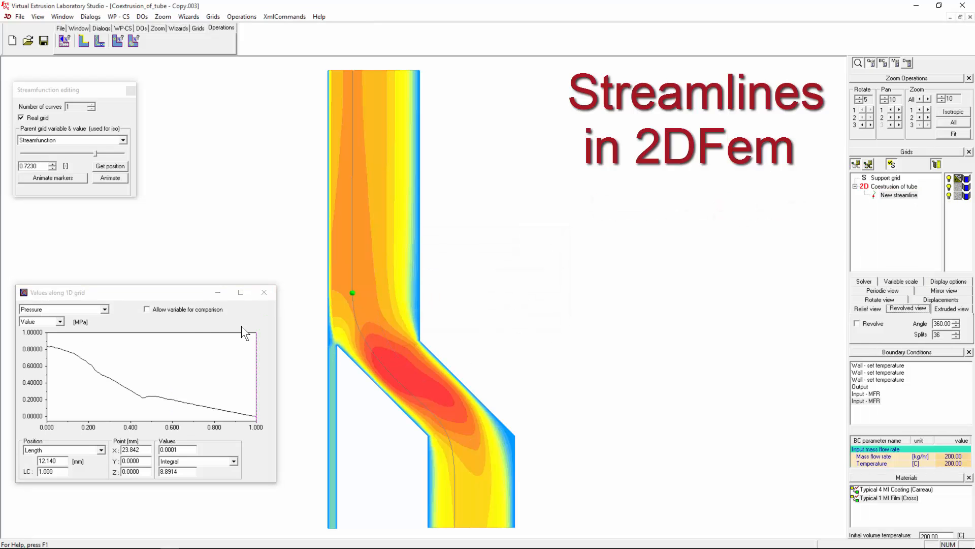
mouse_move(125, 366)
left_mouse_down()
mouse_move(148, 366)
mouse_move(113, 366)
mouse_move(168, 362)
left_mouse_up()
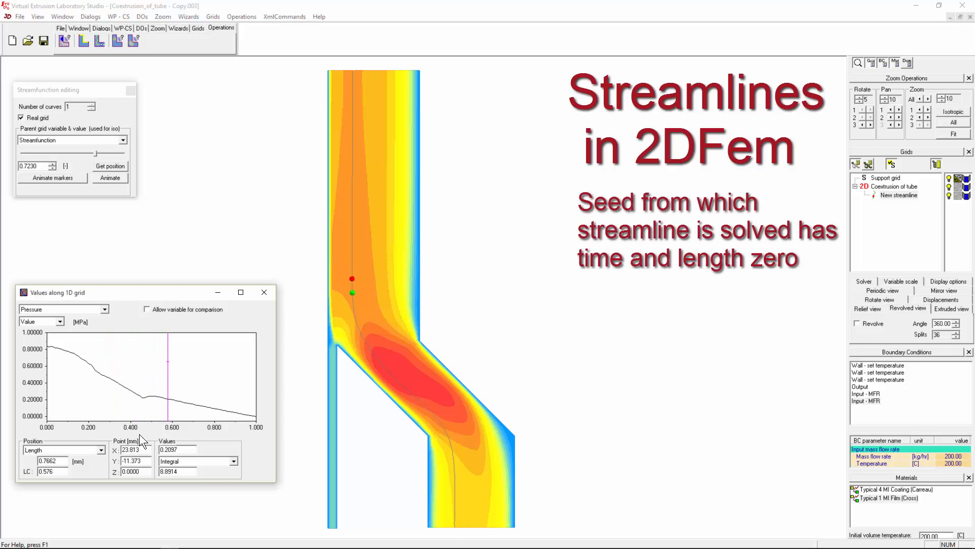
- Probe pressure back and forth along the streamline by length
double_click(51, 463)
left_click_drag(151, 395, 90, 413)
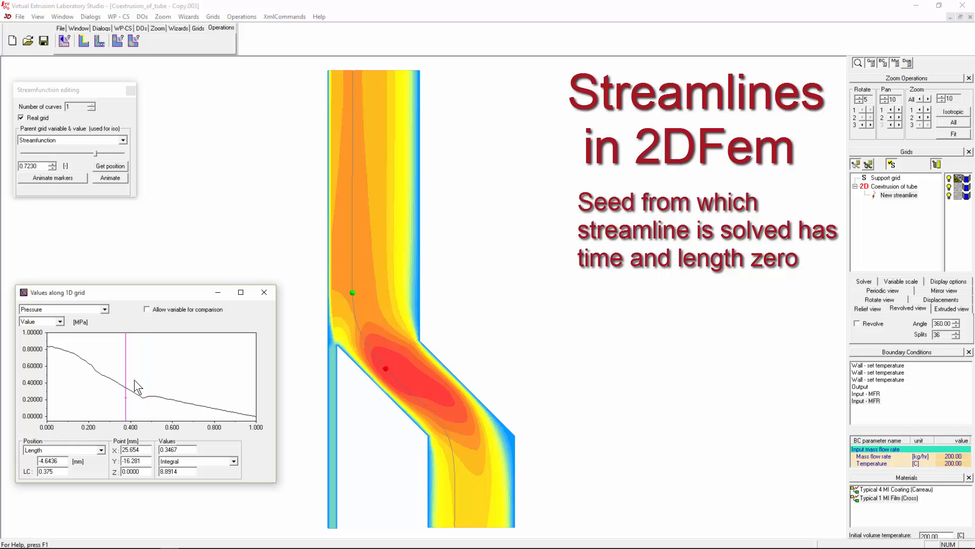
left_click_drag(134, 379, 184, 380)
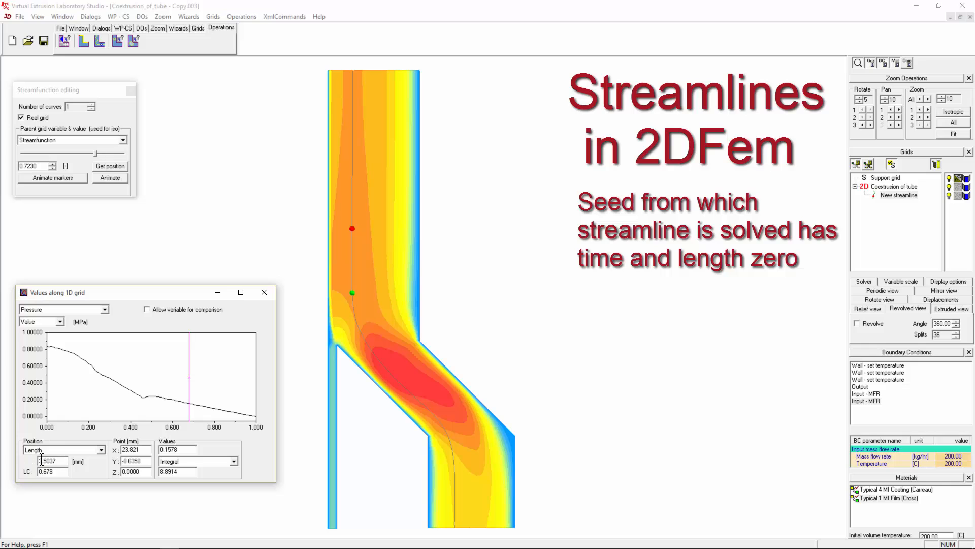
- Measure position by Time and sweep the probe, reaching -0.0480 s at 0.4535 MPa
left_click(102, 449)
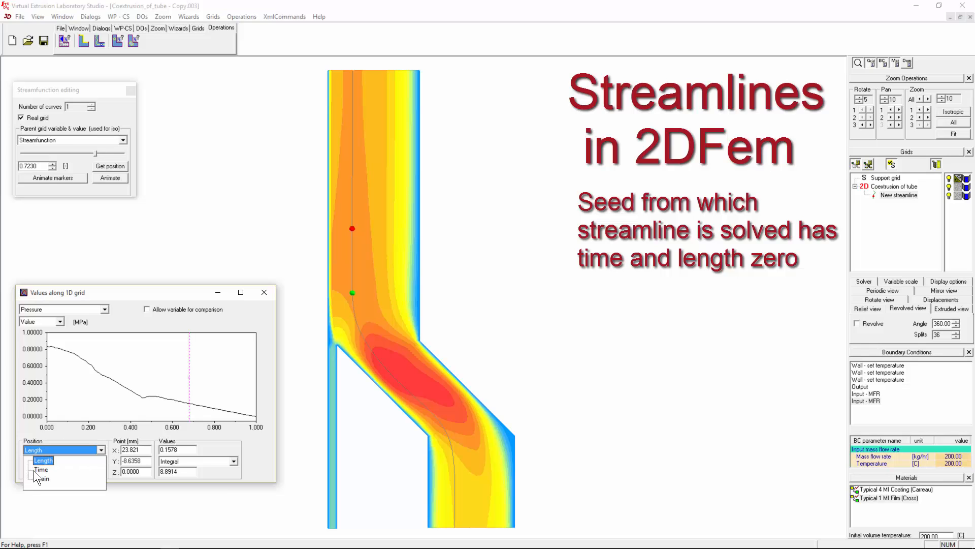
left_click(41, 469)
mouse_move(154, 392)
left_mouse_down()
mouse_move(77, 392)
mouse_move(228, 379)
mouse_move(47, 381)
left_mouse_up()
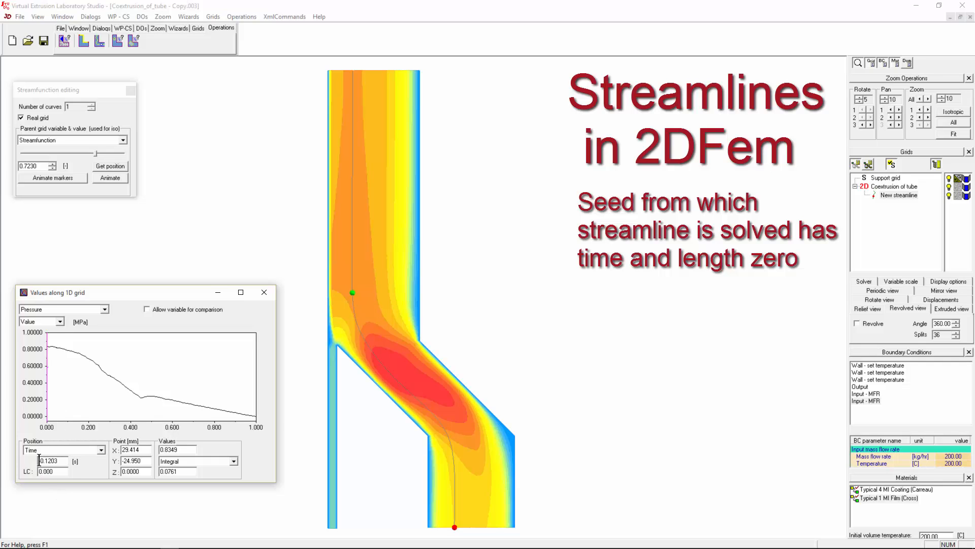
left_click_drag(103, 395, 255, 396)
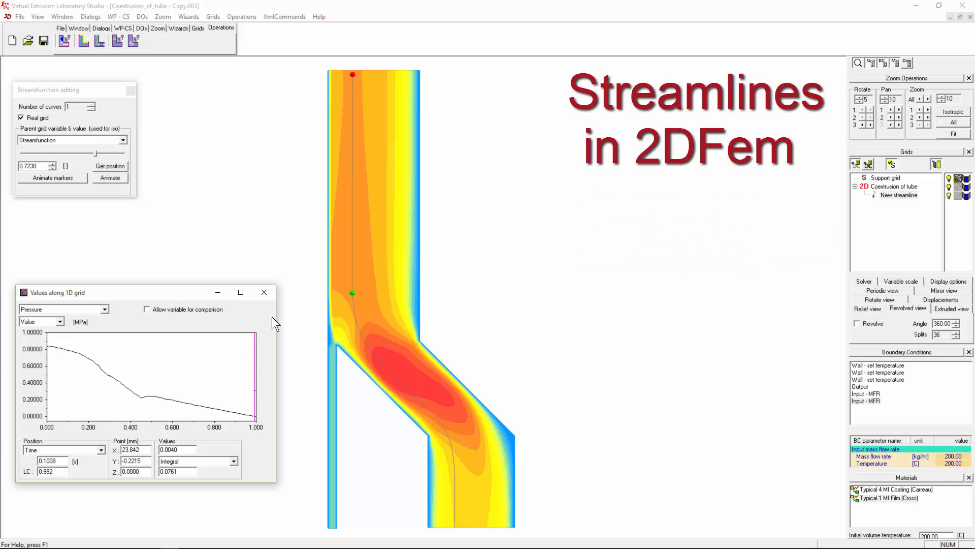
mouse_move(154, 380)
left_mouse_down()
mouse_move(95, 380)
mouse_move(153, 380)
mouse_move(115, 381)
left_mouse_up()
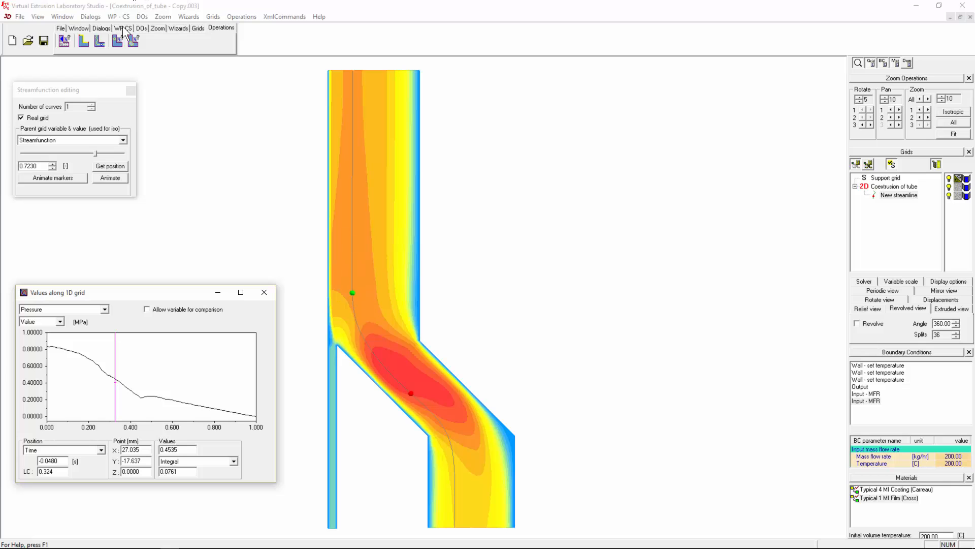
left_click(108, 26)
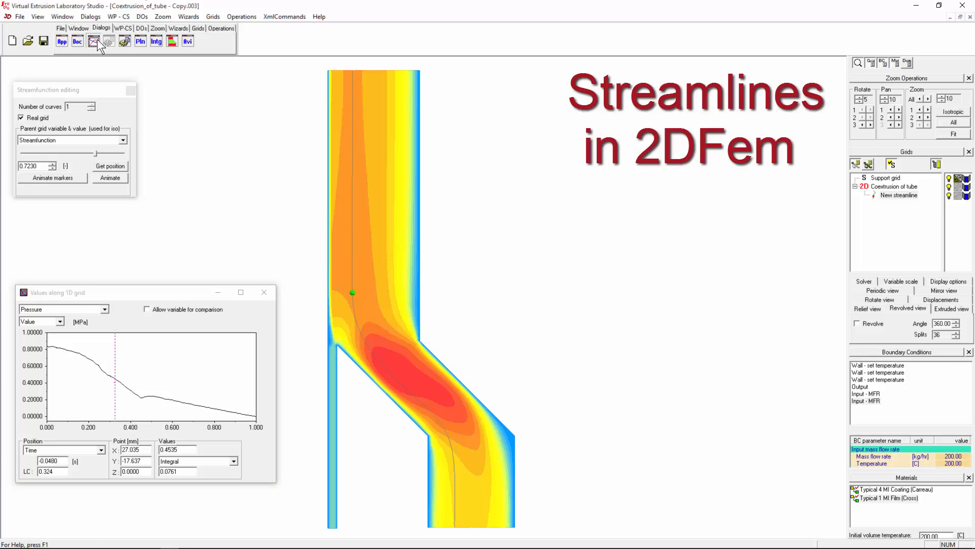
- Open Application details and turn on Show seed so the seed point shows as a green dot
left_click(60, 42)
left_click_drag(88, 11, 215, 70)
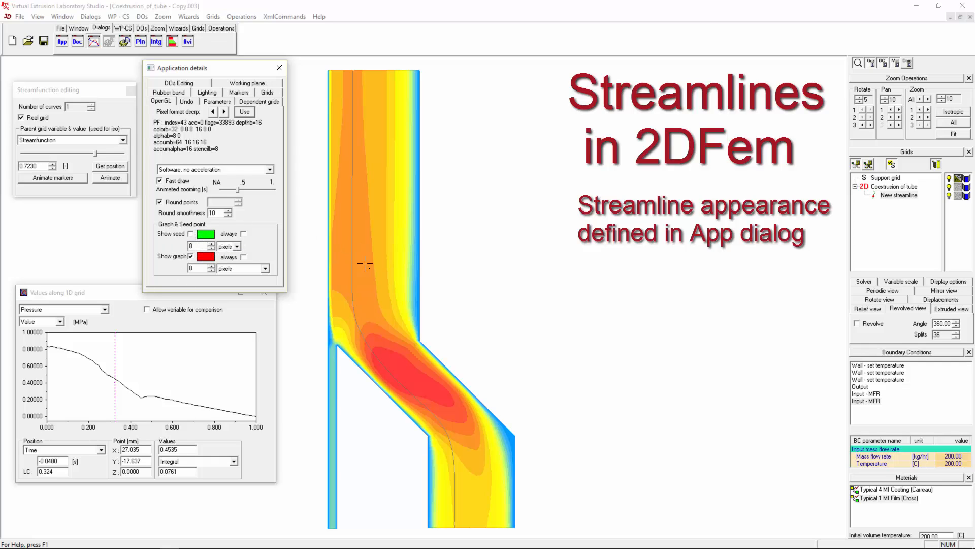
mouse_move(163, 380)
left_mouse_down()
mouse_move(133, 373)
mouse_move(165, 371)
left_mouse_up()
left_click(190, 234)
left_click(207, 234)
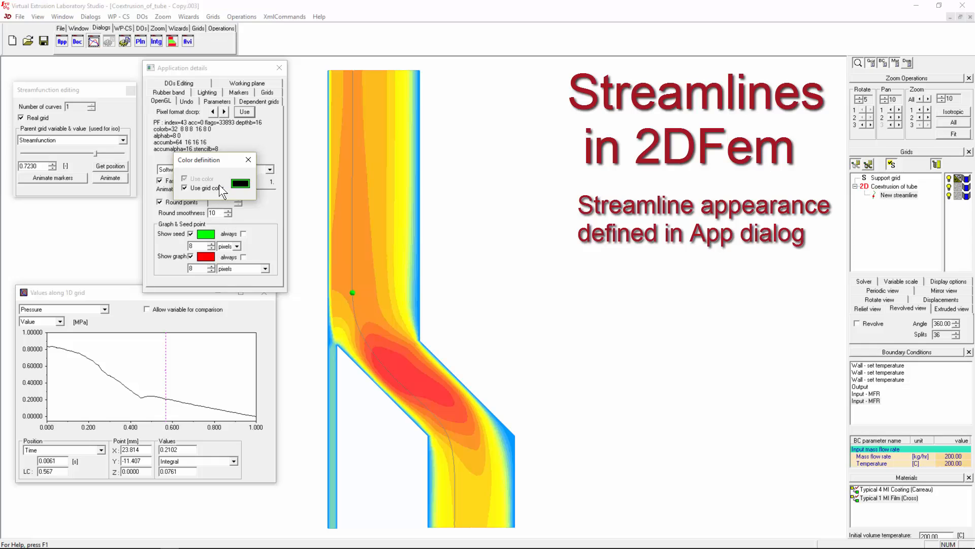
left_click(247, 160)
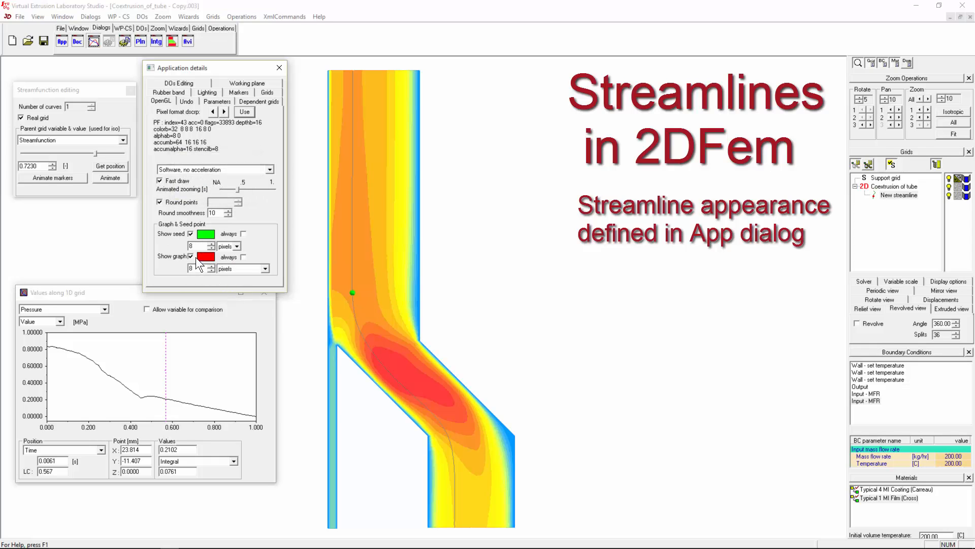
- Toggle the 'always' graph-point display on and off while moving the probe along the streamline
mouse_move(178, 373)
left_mouse_down()
mouse_move(129, 373)
mouse_move(151, 373)
left_mouse_up()
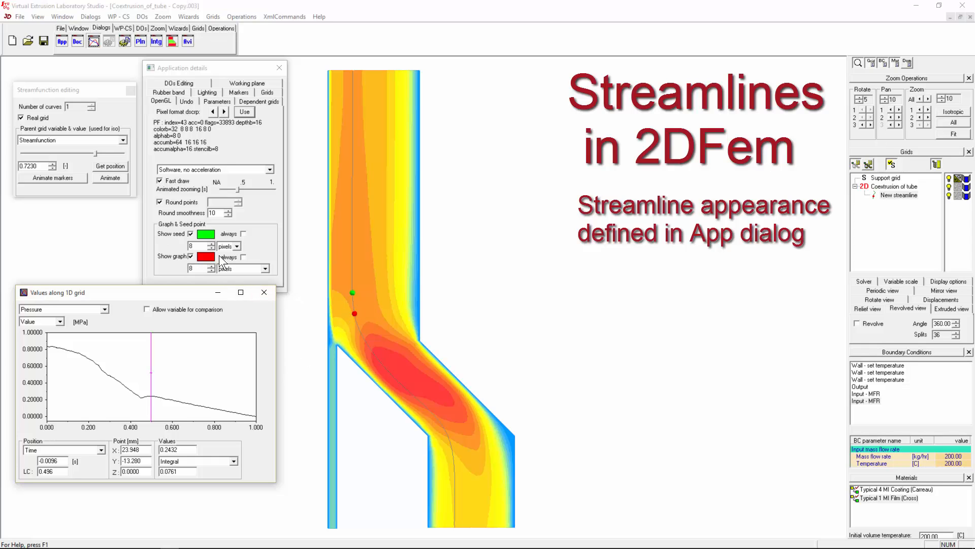
left_click(243, 257)
mouse_move(219, 358)
left_mouse_down()
mouse_move(108, 361)
mouse_move(164, 362)
left_mouse_up()
left_click(552, 344)
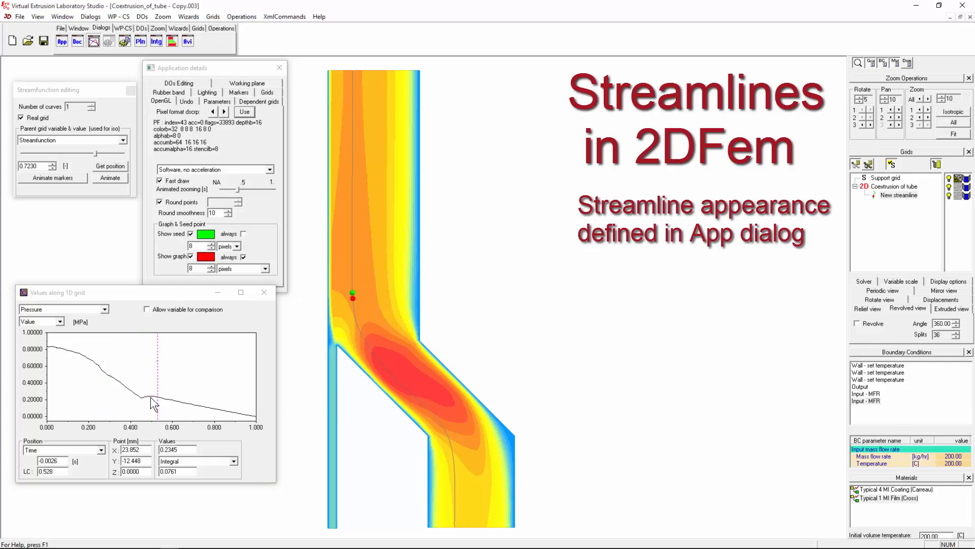
left_click(243, 258)
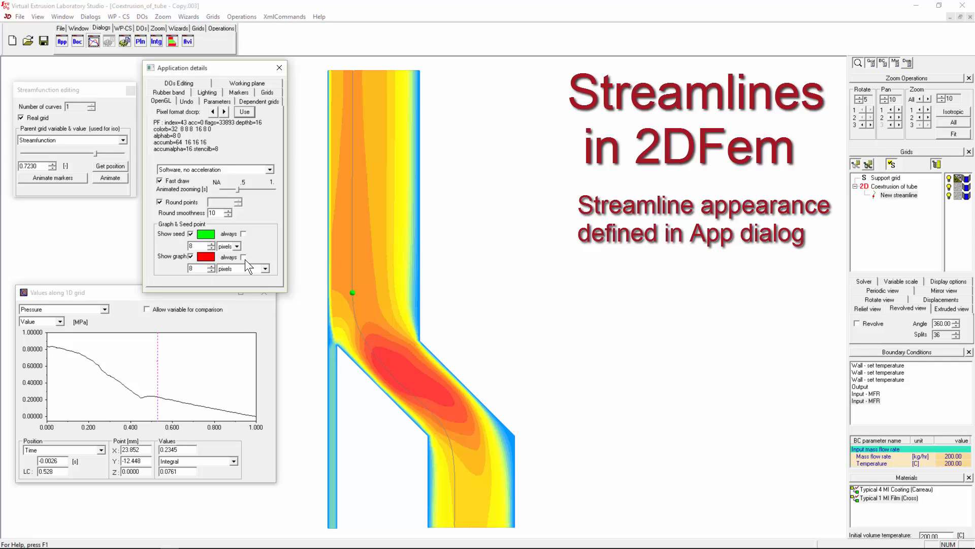
- Nudge the probe along the streamline and set the seed point size to 9
mouse_move(157, 361)
left_mouse_down()
mouse_move(225, 361)
mouse_move(155, 361)
left_mouse_up()
left_click(610, 340)
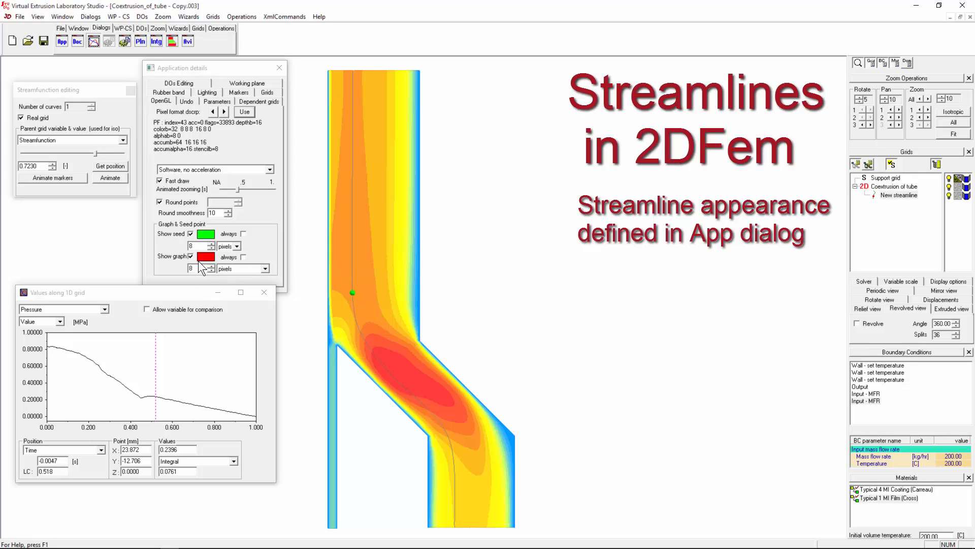
double_click(197, 246)
type("15")
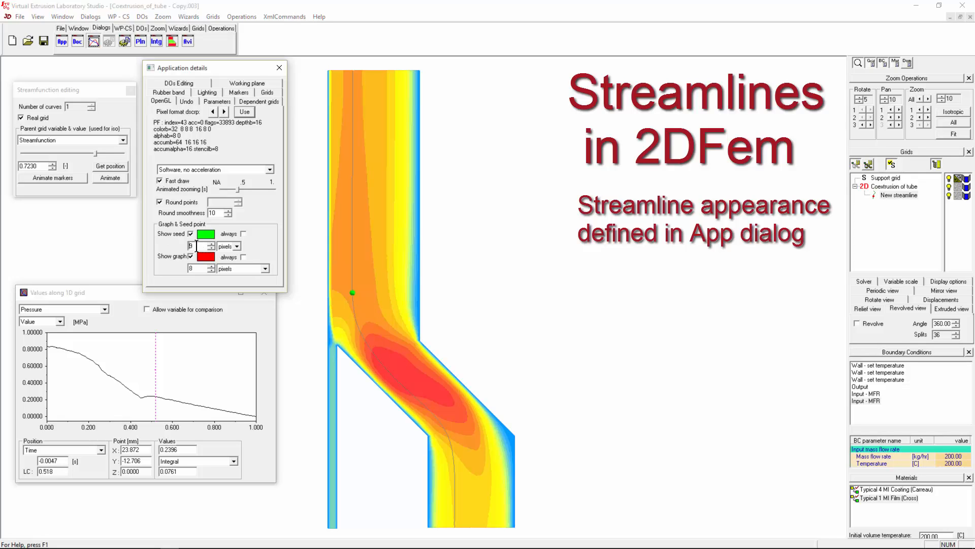
key("BackSpace")
type("0")
- Keep the graph point size at 8, with both size units left on pixels
left_click(195, 268)
key("BackSpace")
type("14")
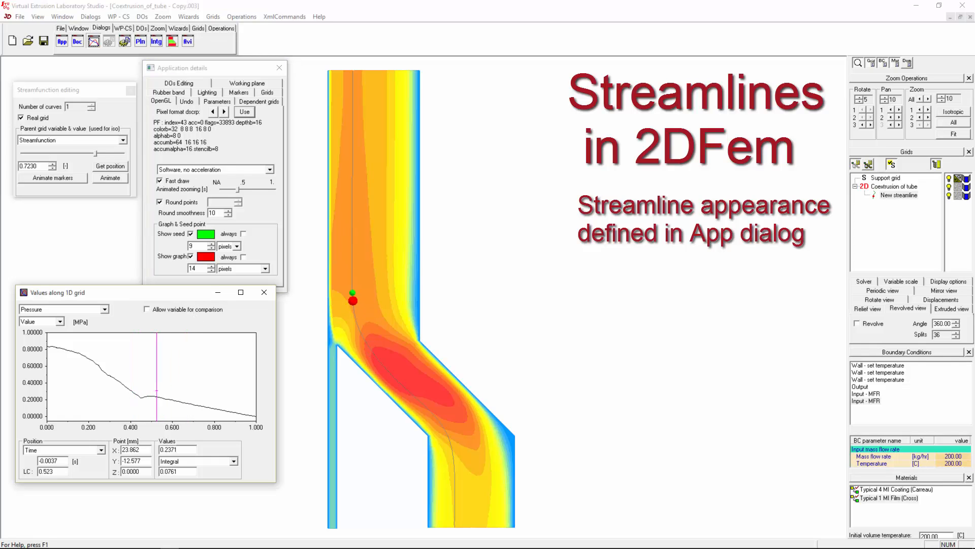
scroll(199, 269, "down", 3)
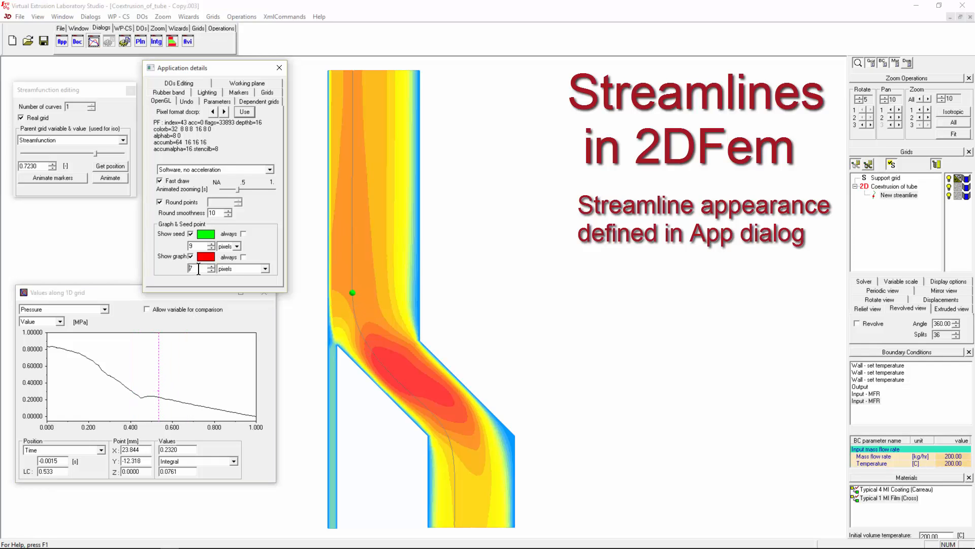
left_click(255, 269)
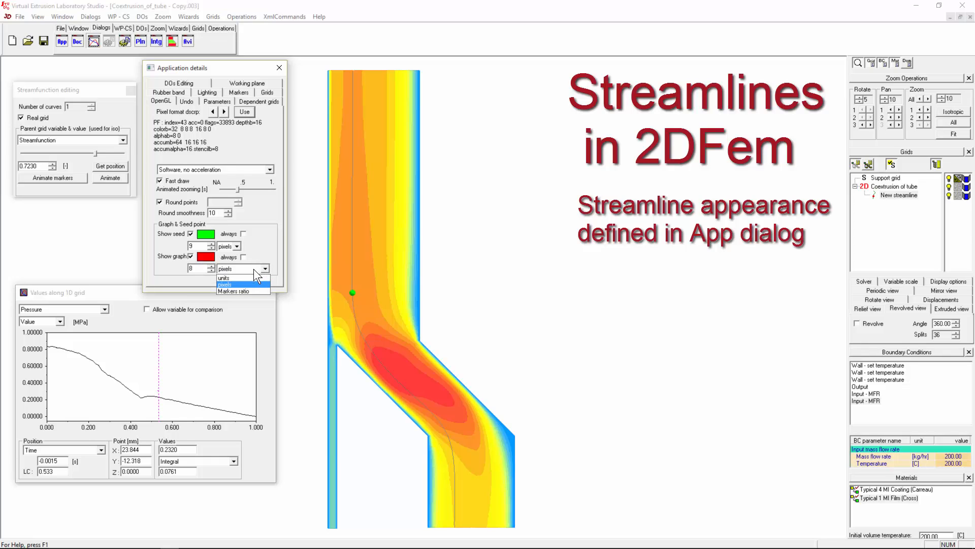
left_click(232, 285)
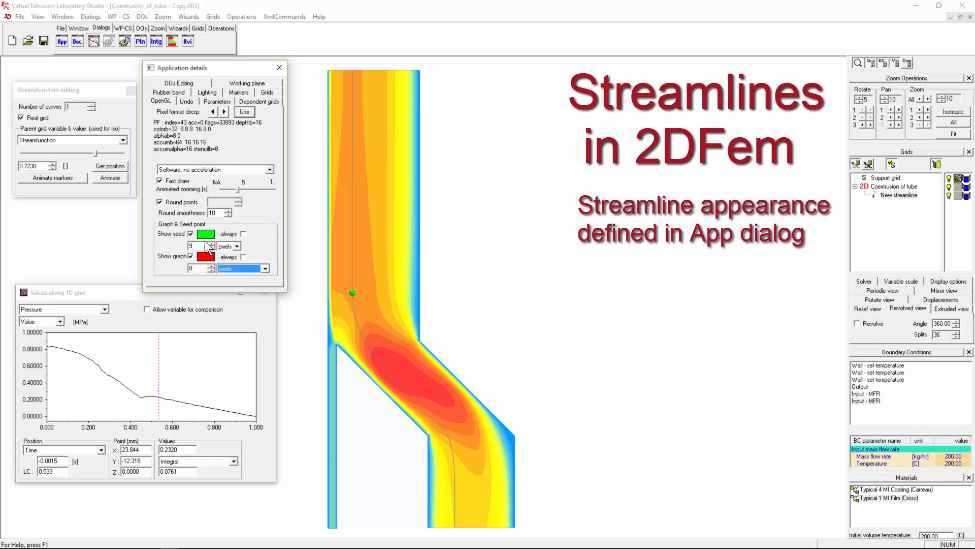
left_click(231, 247)
left_click(226, 261)
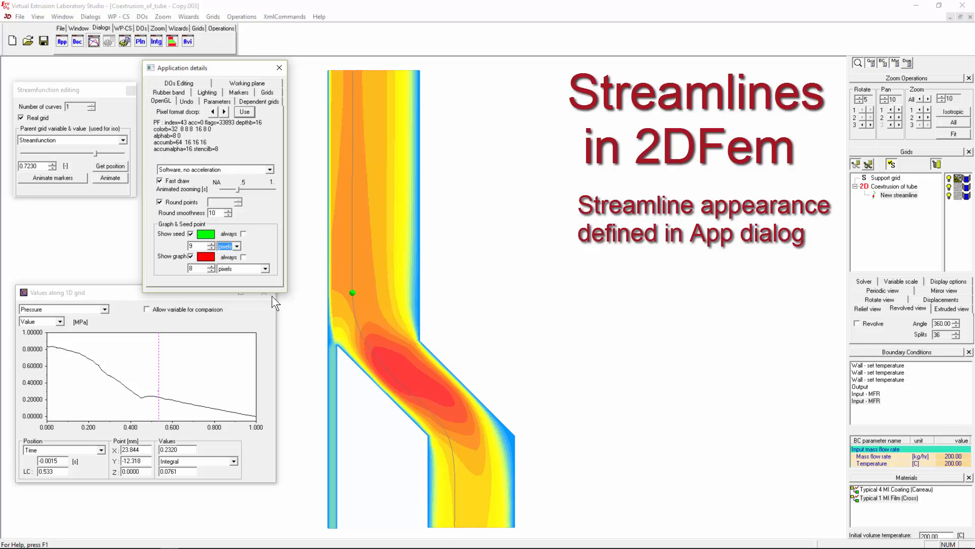
left_click(348, 296)
scroll(348, 296, "up", 10)
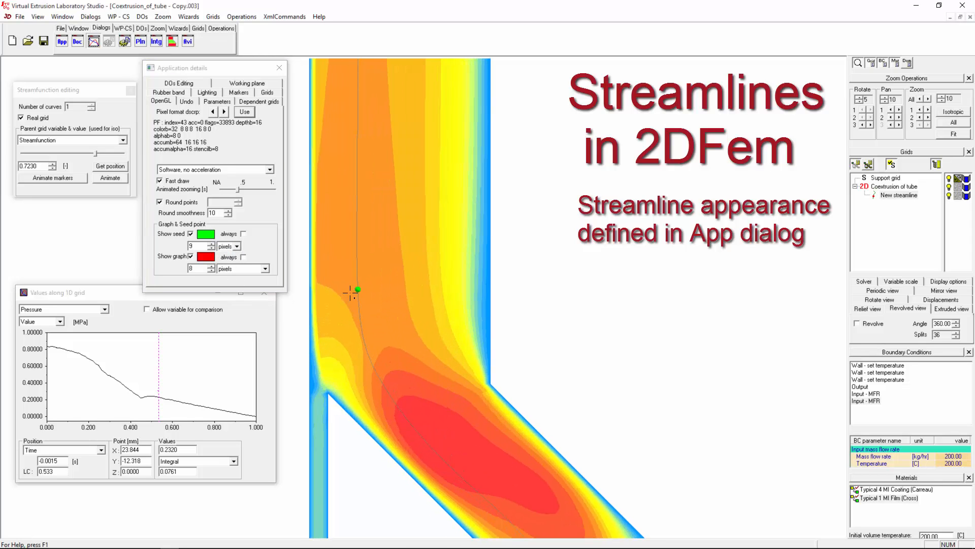
scroll(355, 291, "up", 14)
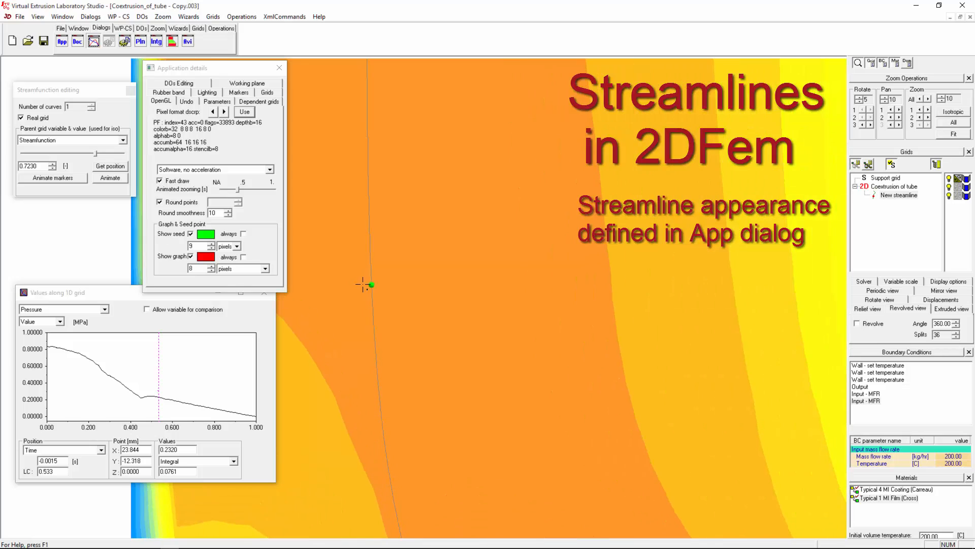
scroll(366, 285, "up", 3)
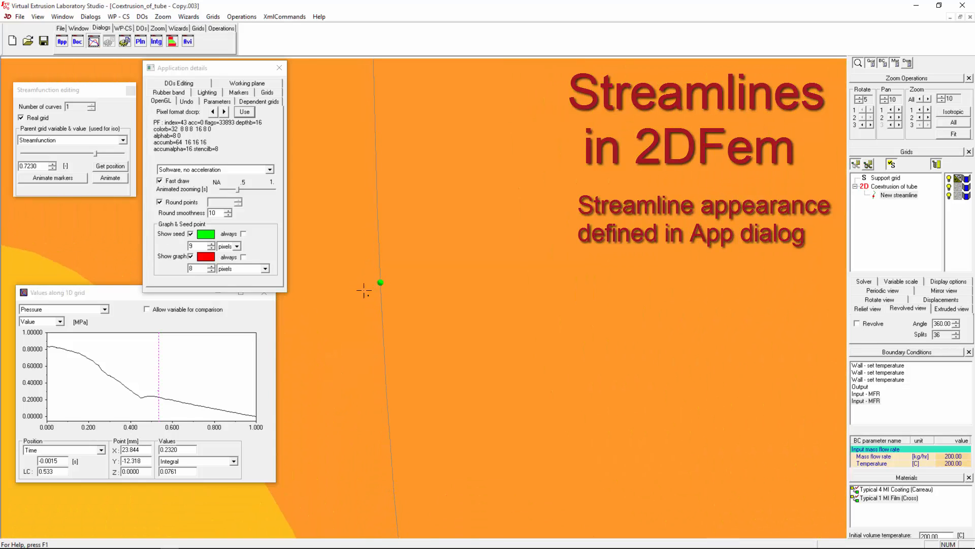
scroll(370, 294, "down", 3)
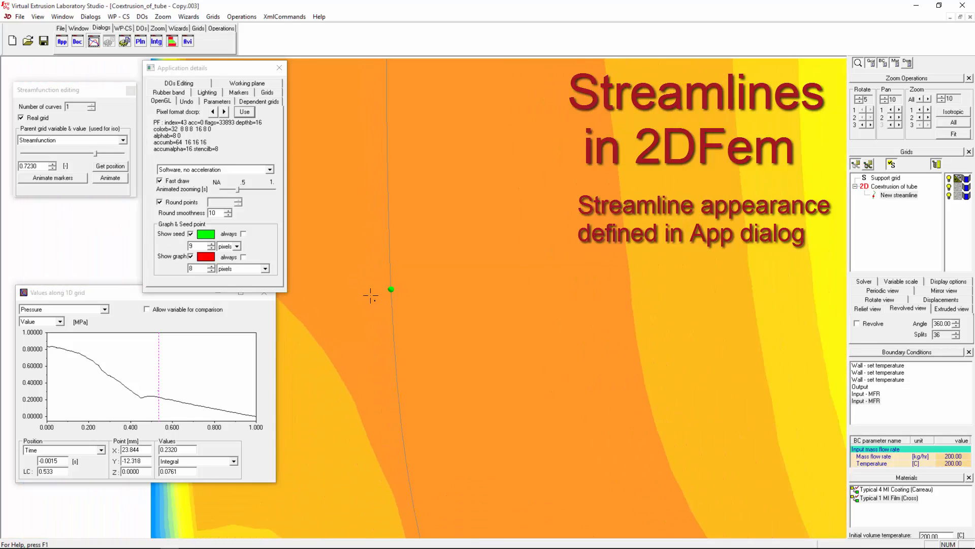
scroll(371, 295, "down", 2)
left_click(236, 246)
left_click(232, 261)
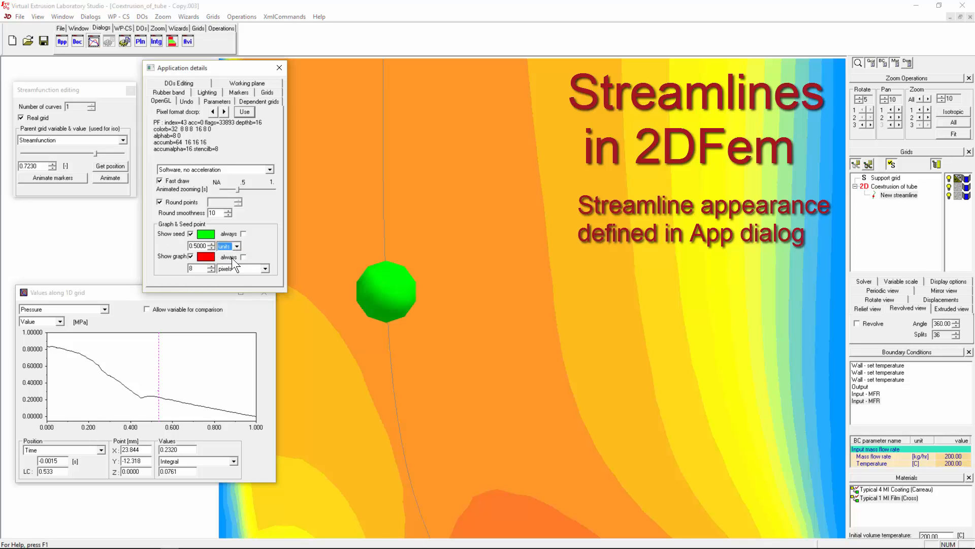
scroll(405, 303, "up", 5)
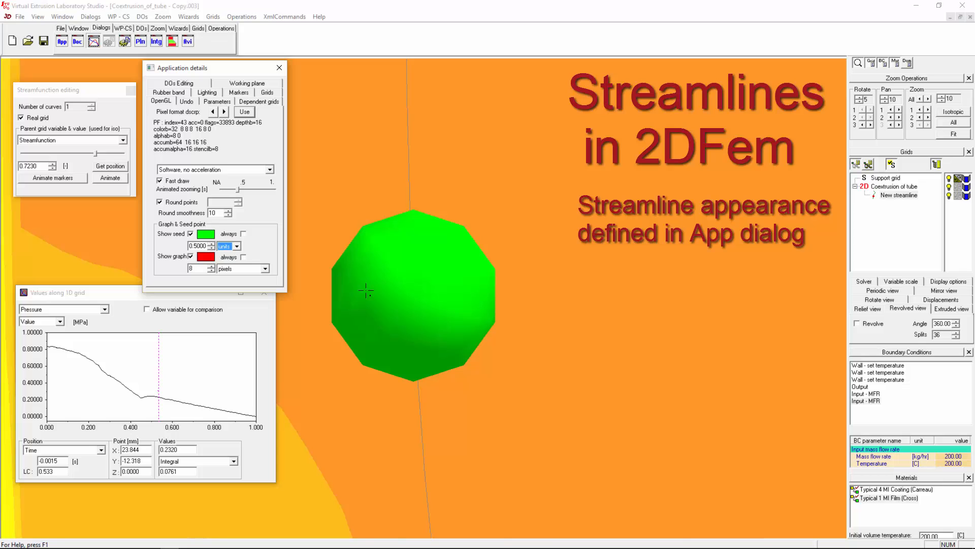
scroll(440, 296, "down", 5)
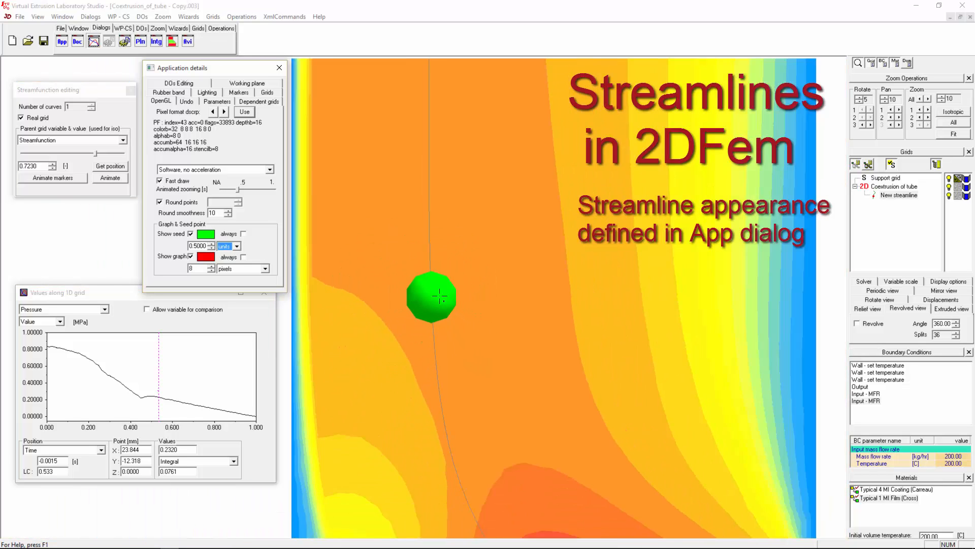
scroll(437, 296, "down", 2)
scroll(434, 292, "up", 5)
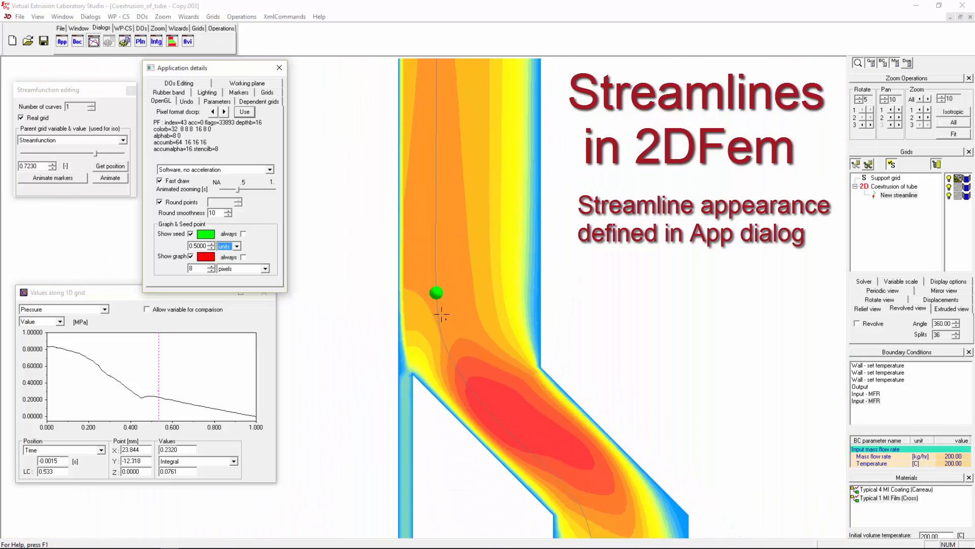
scroll(433, 287, "up", 4)
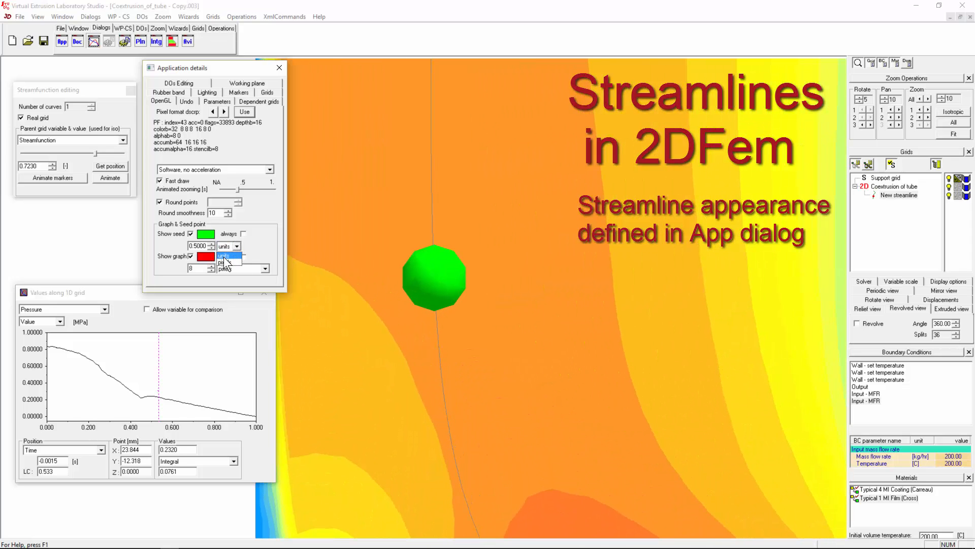
left_click(222, 260)
scroll(411, 285, "down", 5)
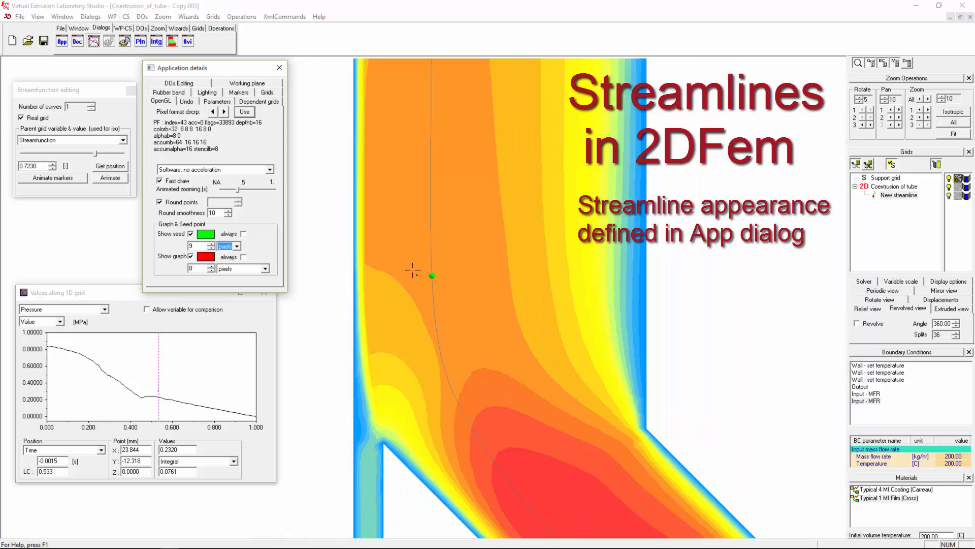
scroll(411, 262, "down", 6)
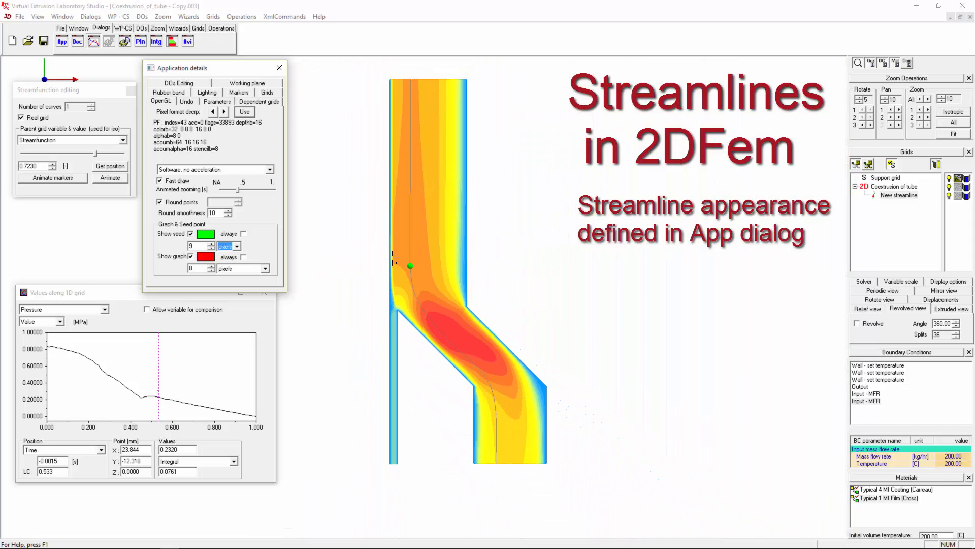
scroll(403, 287, "up", 5)
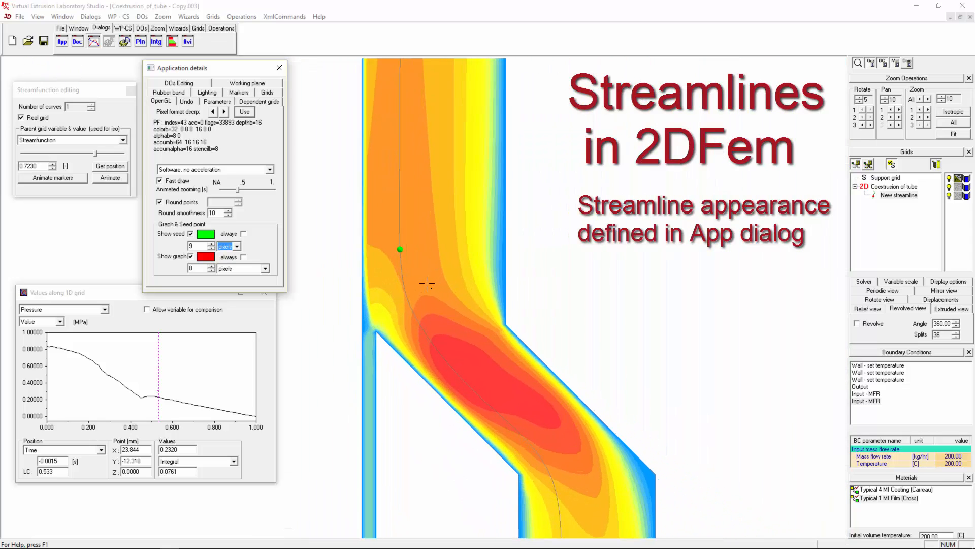
- Size the graph point by a 1.5 markers ratio and slide its red marker back along the streamline
left_click(234, 268)
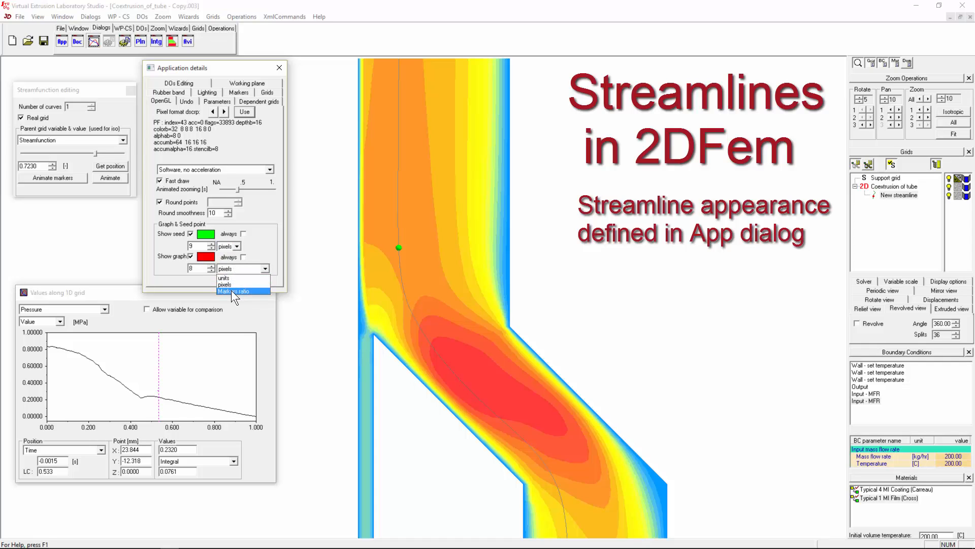
left_click(231, 291)
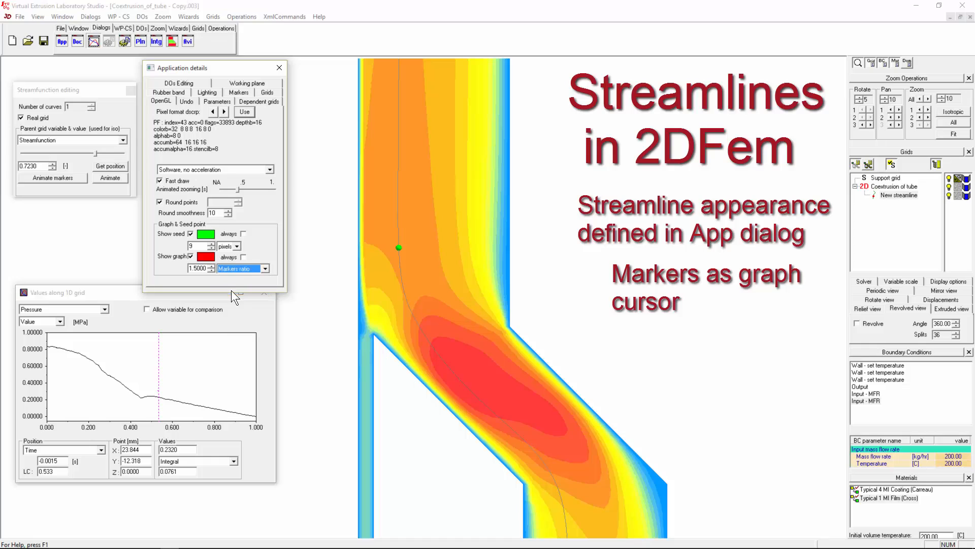
left_click(164, 357)
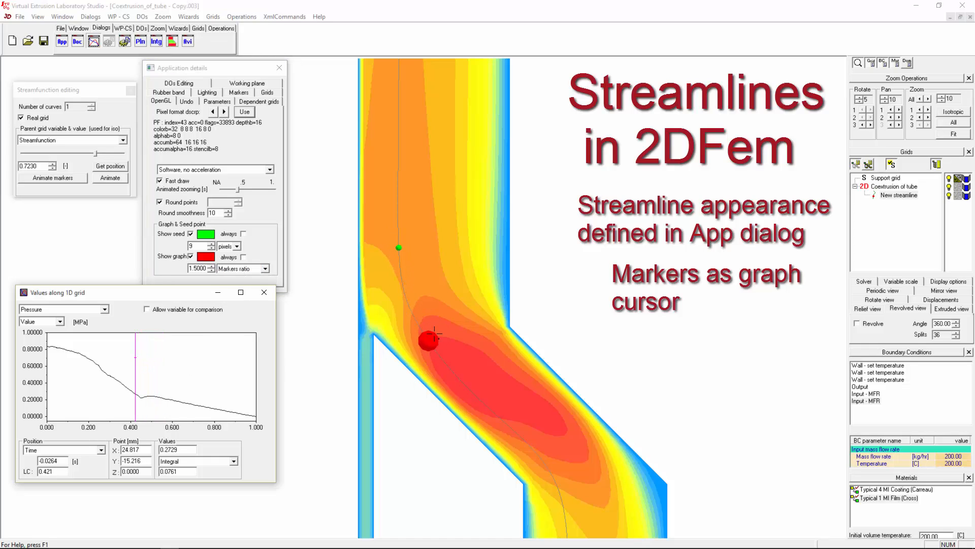
left_click_drag(172, 370, 128, 371)
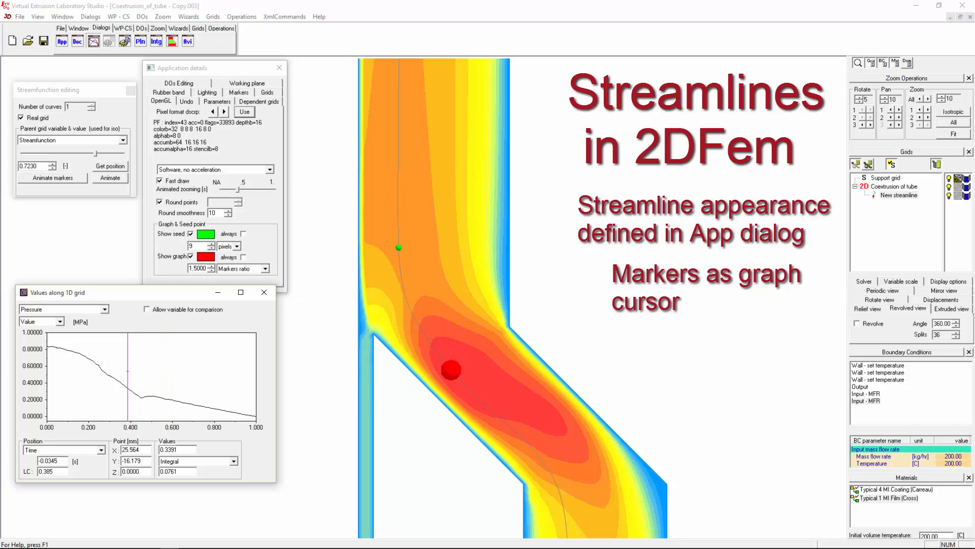
- Plot Velocity magnitude along the streamline in the 1D values graph
left_click(102, 311)
left_click(24, 320)
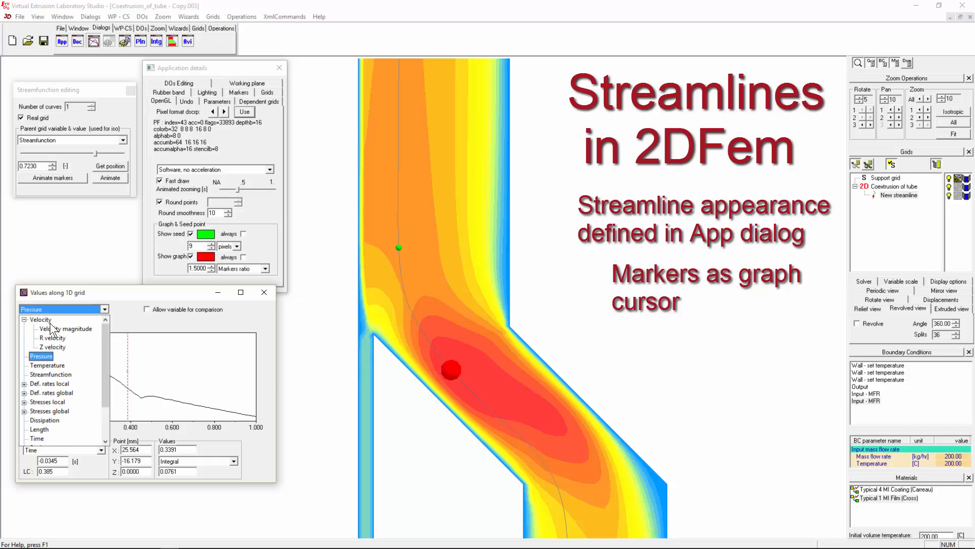
left_click(54, 328)
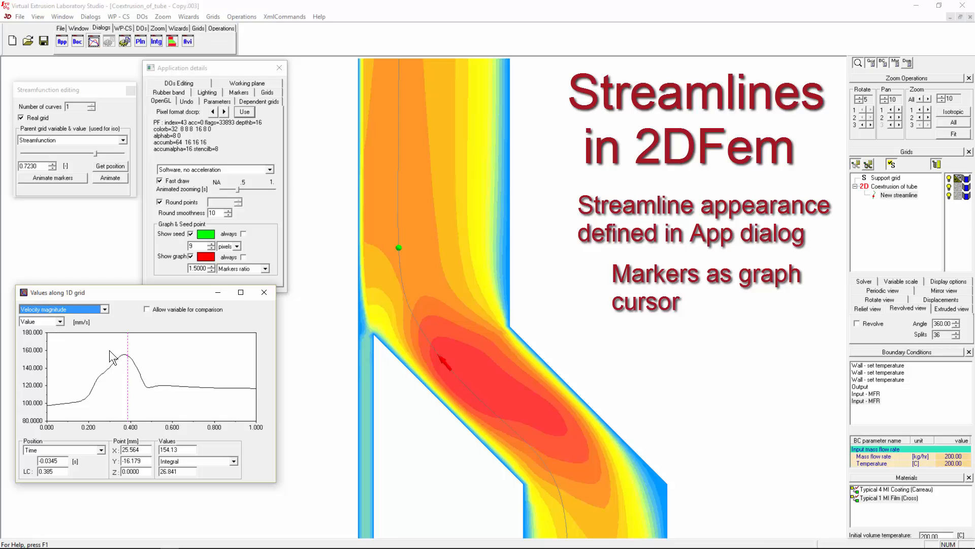
- Sweep the graph cursor along the streamline and select the 1.5000 marker ratio value
mouse_move(150, 367)
left_mouse_down()
mouse_move(133, 365)
mouse_move(172, 357)
mouse_move(69, 363)
left_mouse_up()
right_click_drag(620, 258, 527, 257)
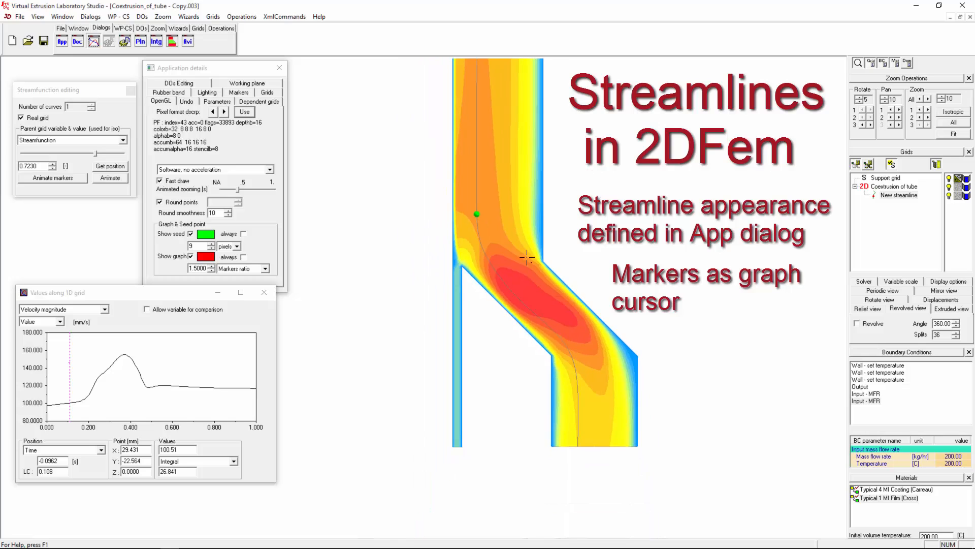
mouse_move(125, 362)
left_mouse_down()
mouse_move(160, 363)
mouse_move(58, 363)
mouse_move(154, 363)
left_mouse_up()
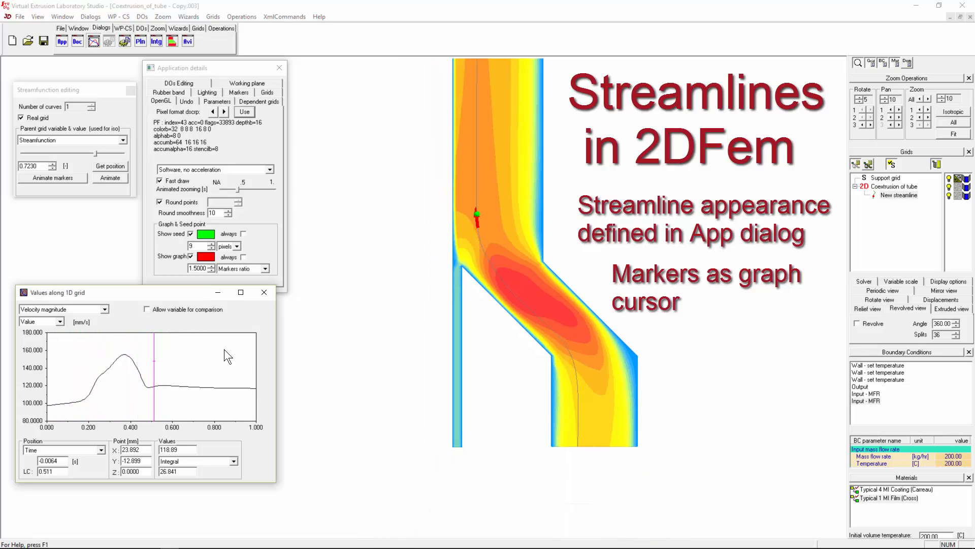
left_click(205, 268)
left_click_drag(205, 268, 176, 272)
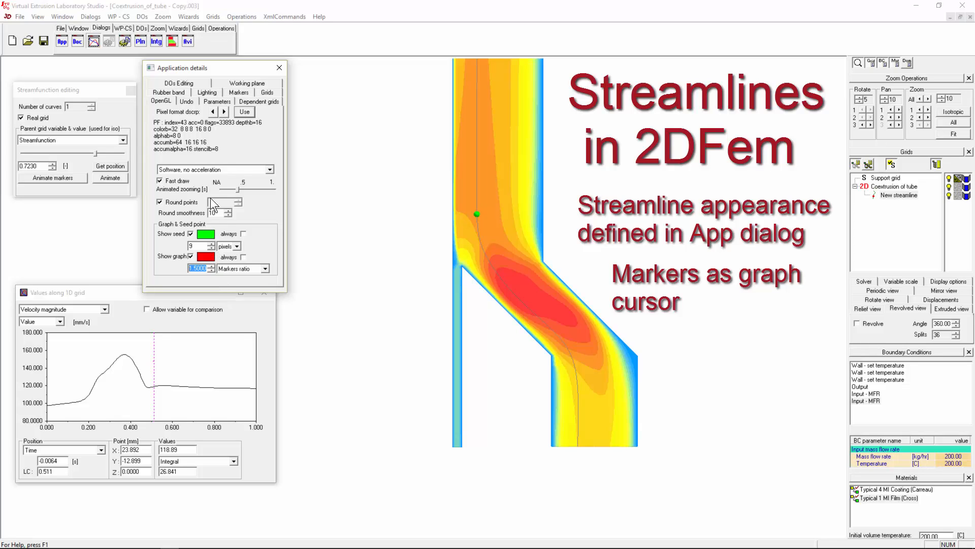
- Switch the graph markers to Vector marks arrows 27 pixels long
left_click(238, 93)
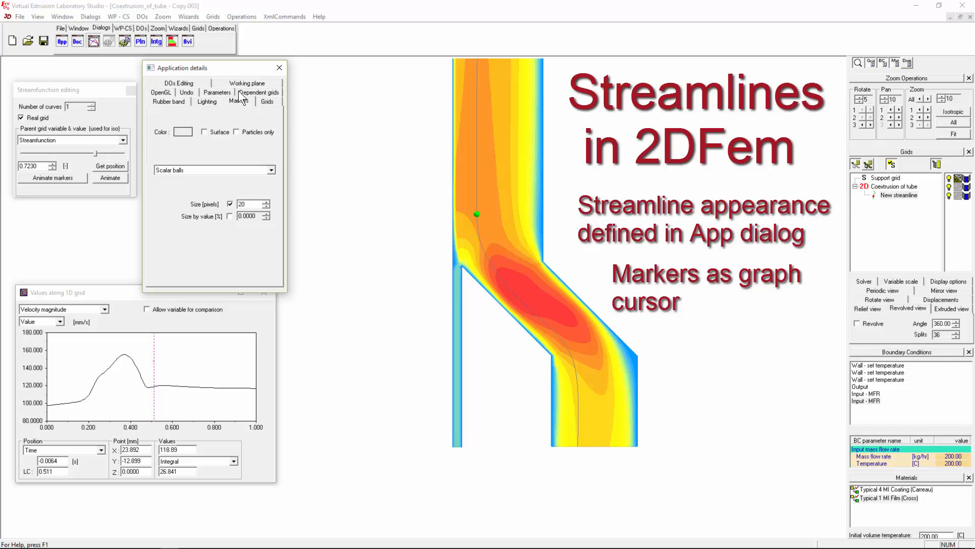
left_click(178, 169)
left_click(167, 185)
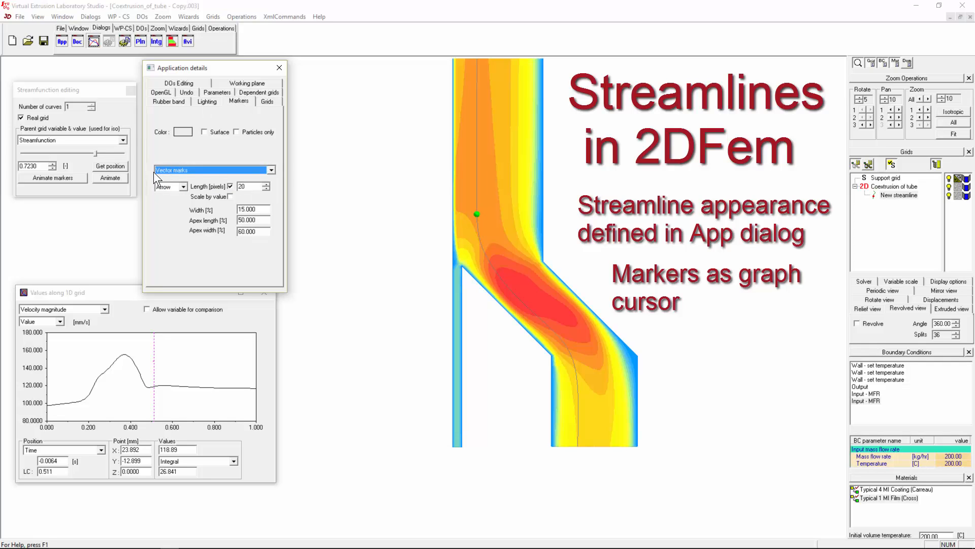
left_click(250, 186)
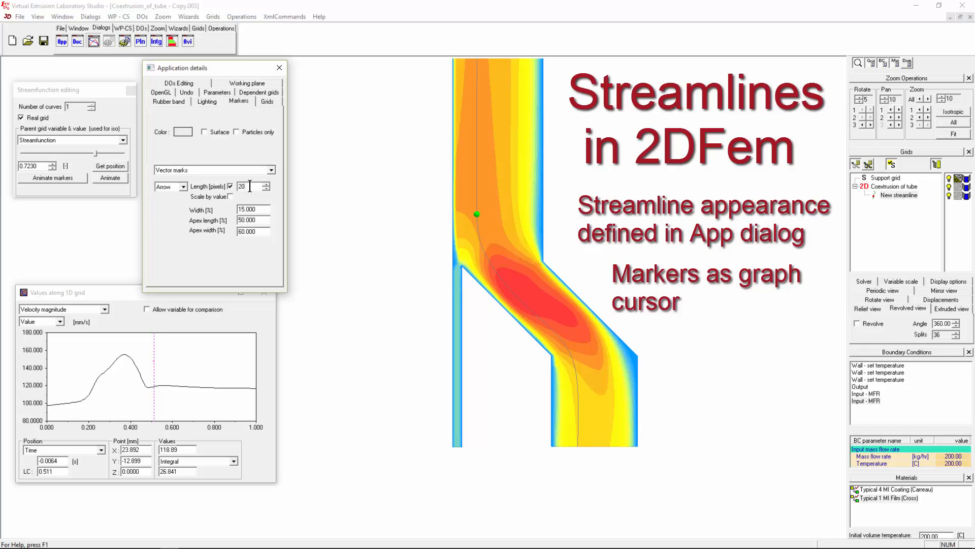
key("BackSpace")
type("7")
mouse_move(213, 356)
left_mouse_down()
mouse_move(154, 360)
mouse_move(167, 360)
left_mouse_up()
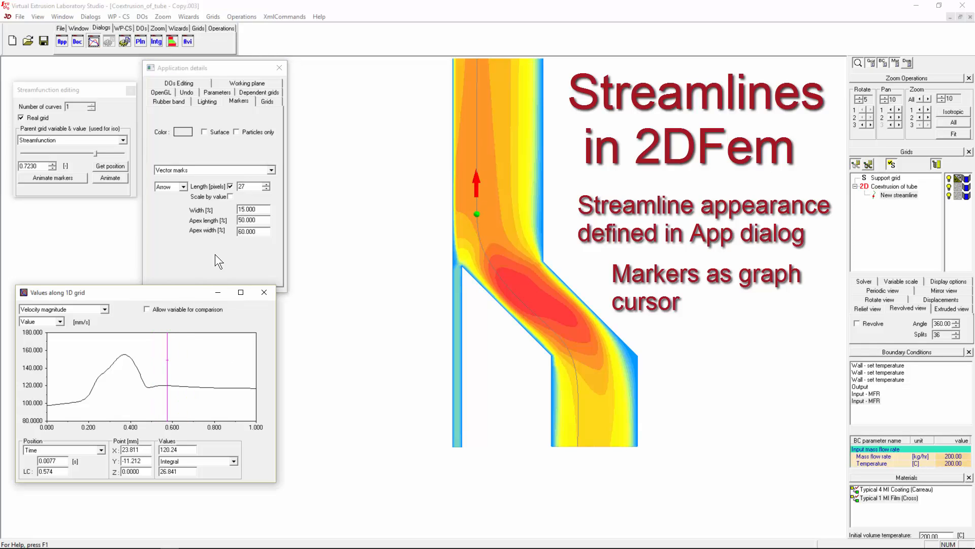
- Shorten the arrows to 26 pixels, scale them by value, and seed a streamline near the outer wall
left_click(251, 186)
key("BackSpace")
type("6")
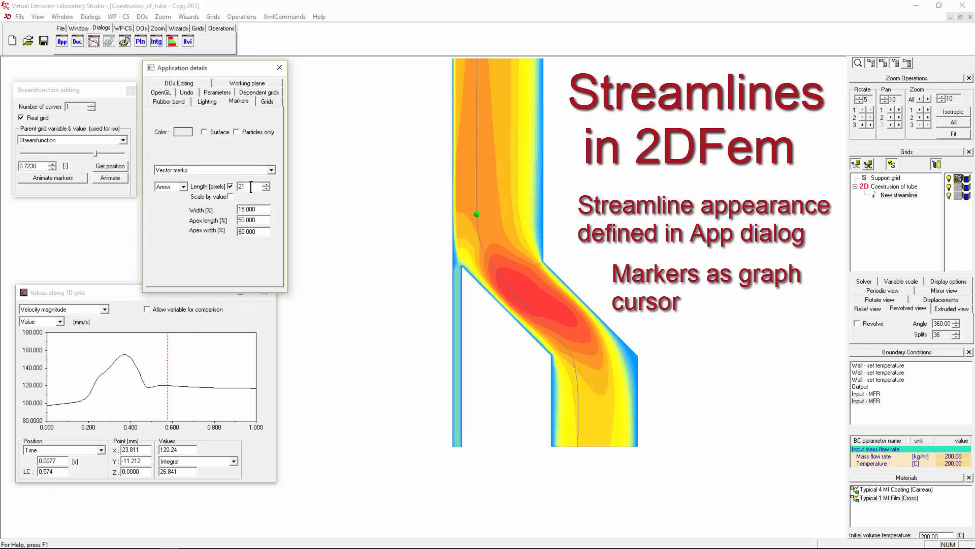
scroll(251, 187, "down", 1)
mouse_move(167, 399)
left_mouse_down()
mouse_move(107, 399)
mouse_move(83, 370)
mouse_move(61, 369)
left_mouse_up()
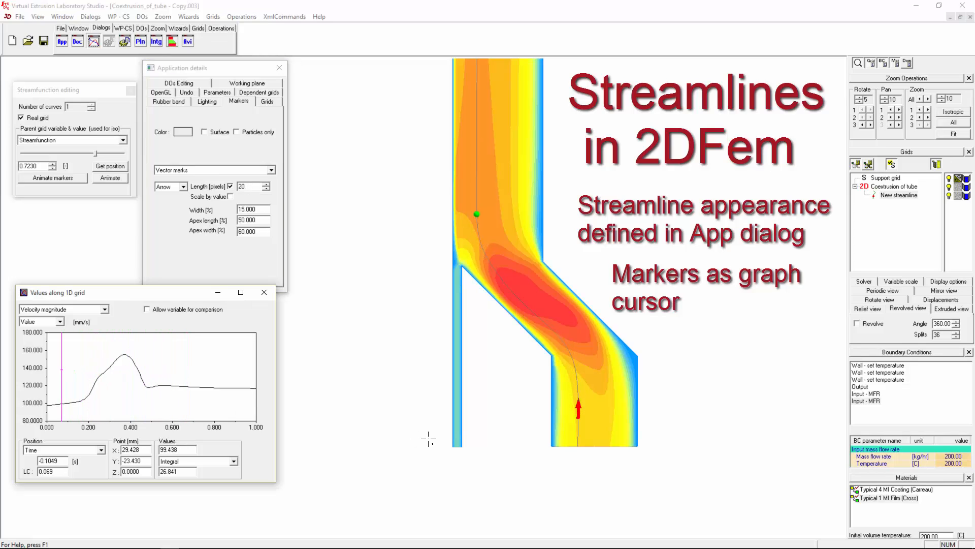
left_click(230, 197)
left_click_drag(157, 391, 54, 390)
left_click(621, 361)
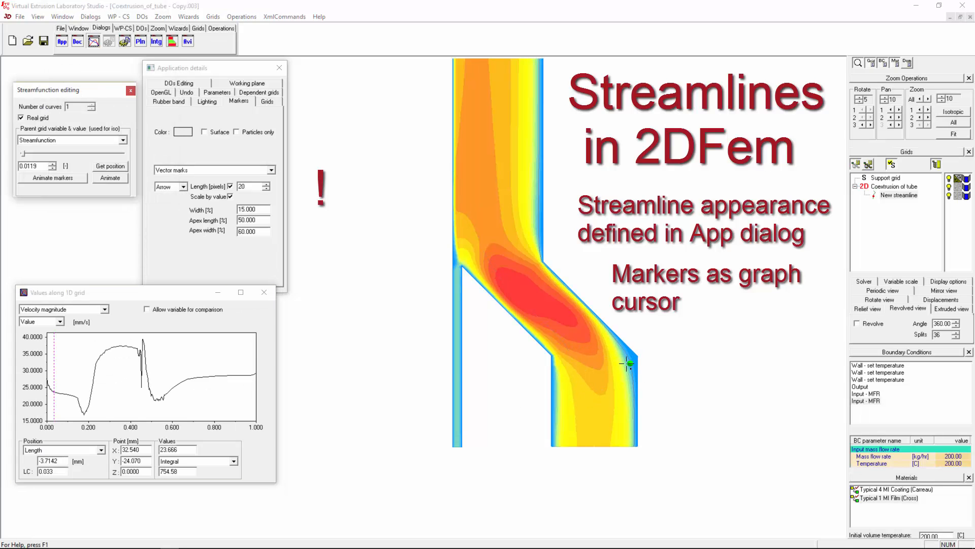
- Sweep the cursor along the wall streamline and stop scaling the arrow marker by value
left_click_drag(133, 376, 109, 364)
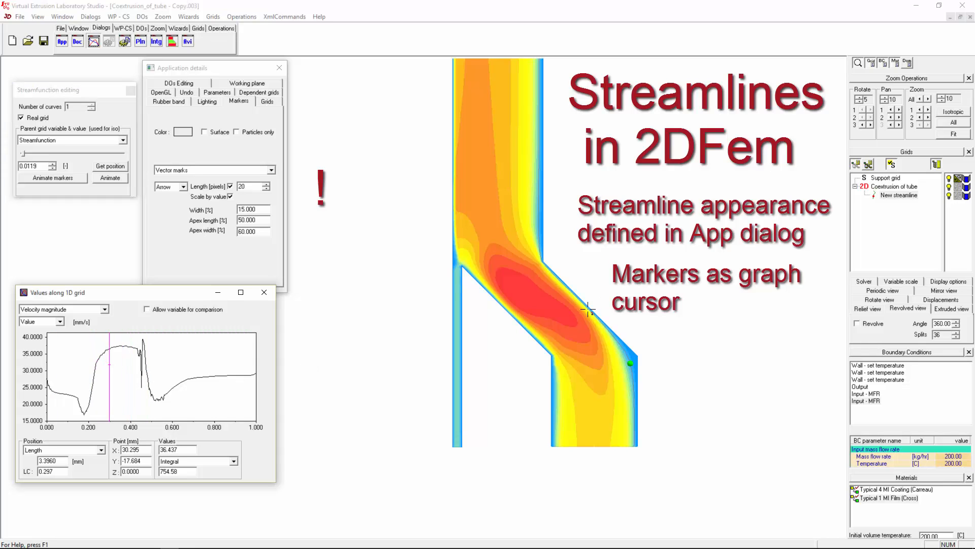
mouse_move(110, 372)
left_mouse_down()
mouse_move(134, 370)
mouse_move(52, 370)
mouse_move(124, 373)
left_mouse_up()
left_click(230, 196)
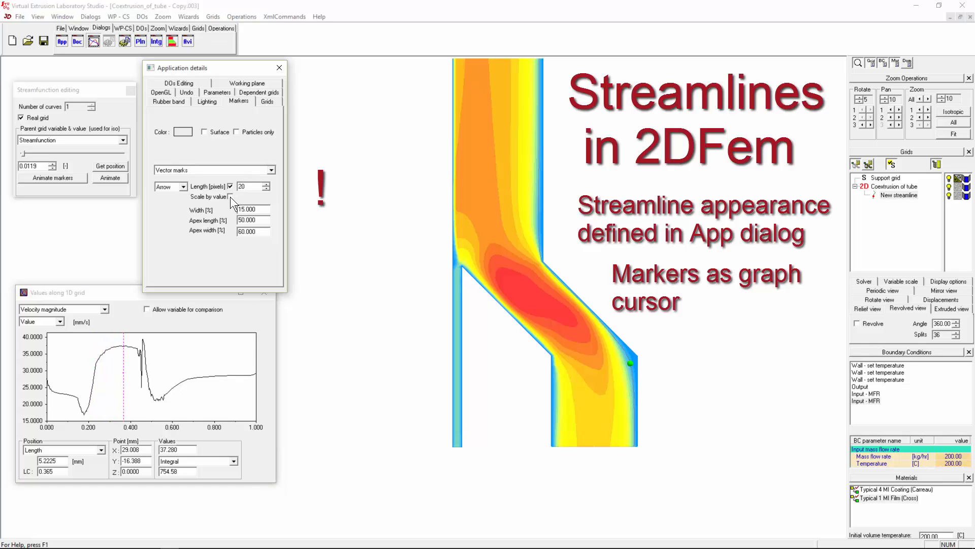
left_click_drag(161, 364, 109, 364)
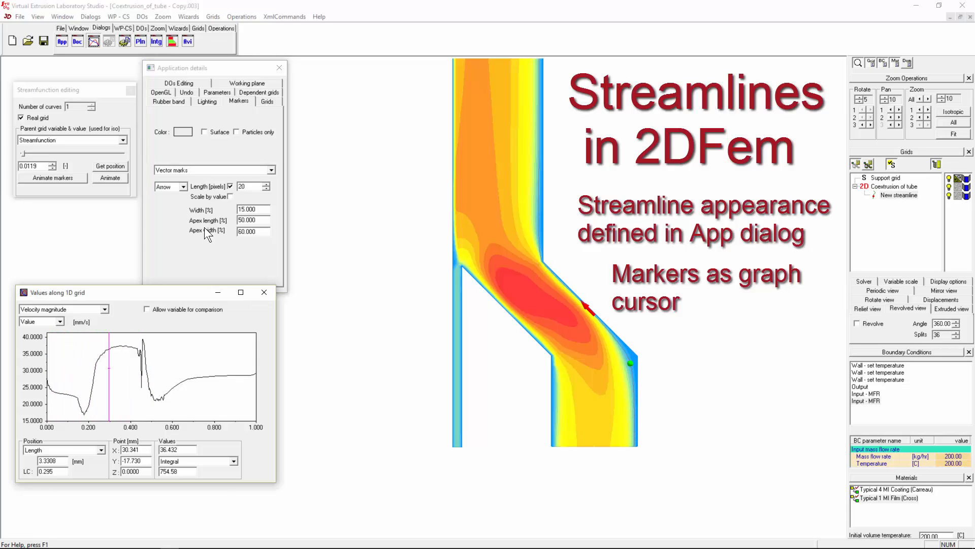
- Switch the 1D graph variable to Stresses local > Stress magnitude in kPa
left_click(104, 309)
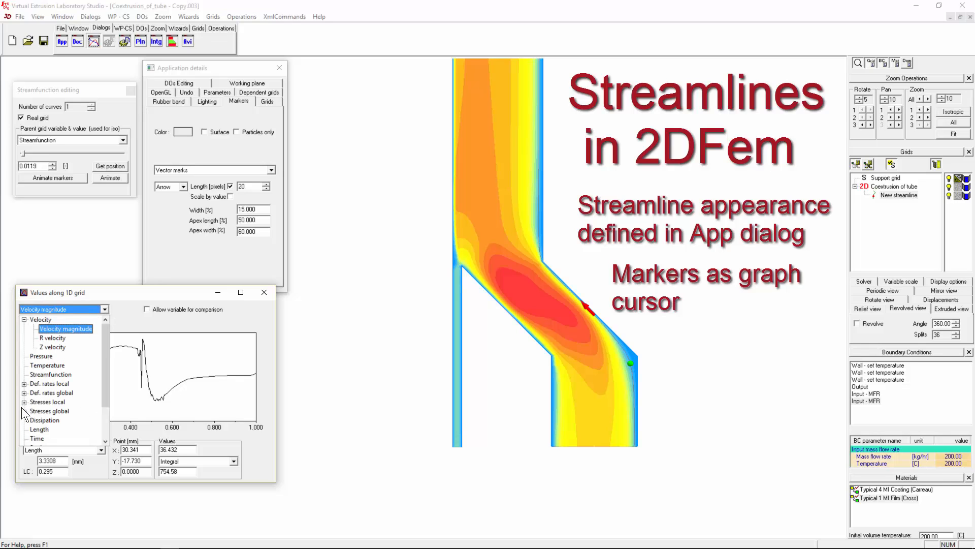
left_click(24, 401)
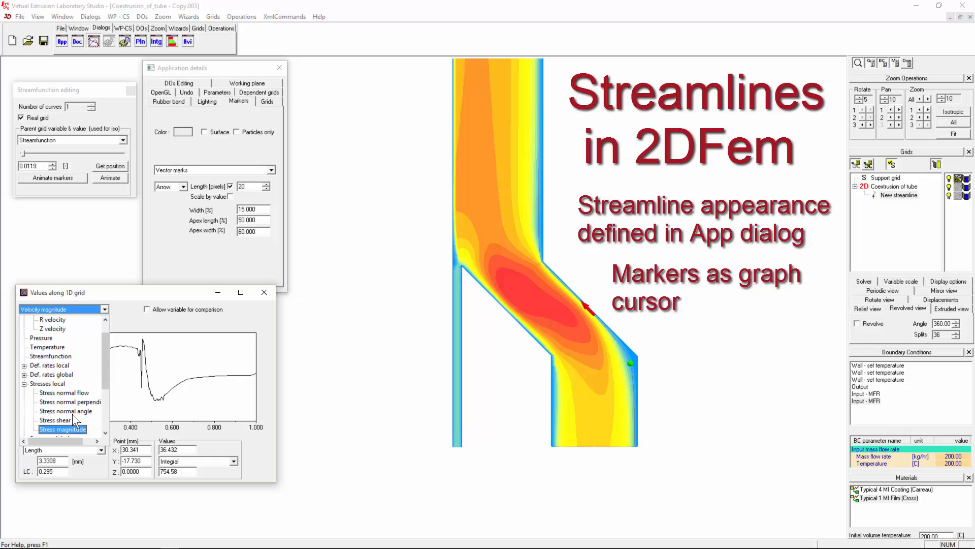
left_click(62, 430)
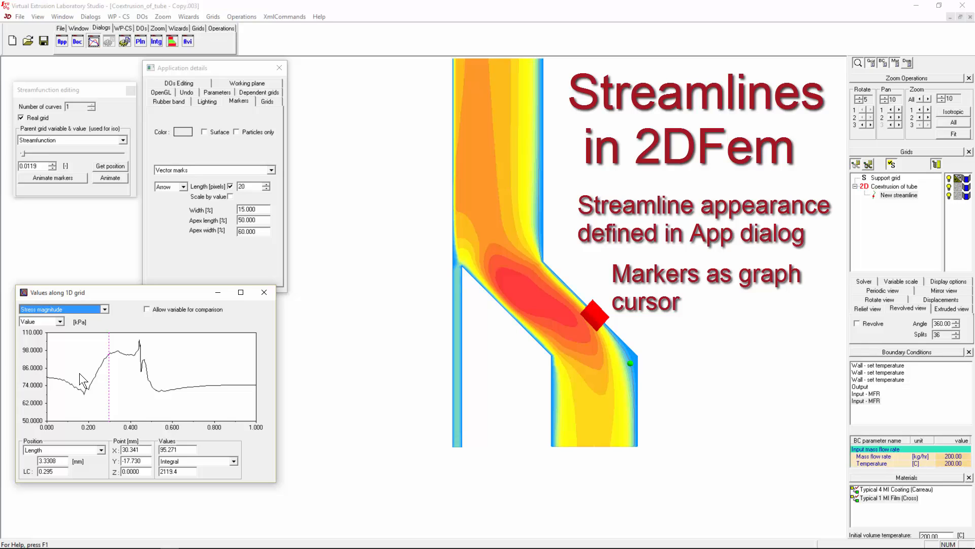
- Seed a new streamline at a flow point and move the graph marker along it
left_click(162, 92)
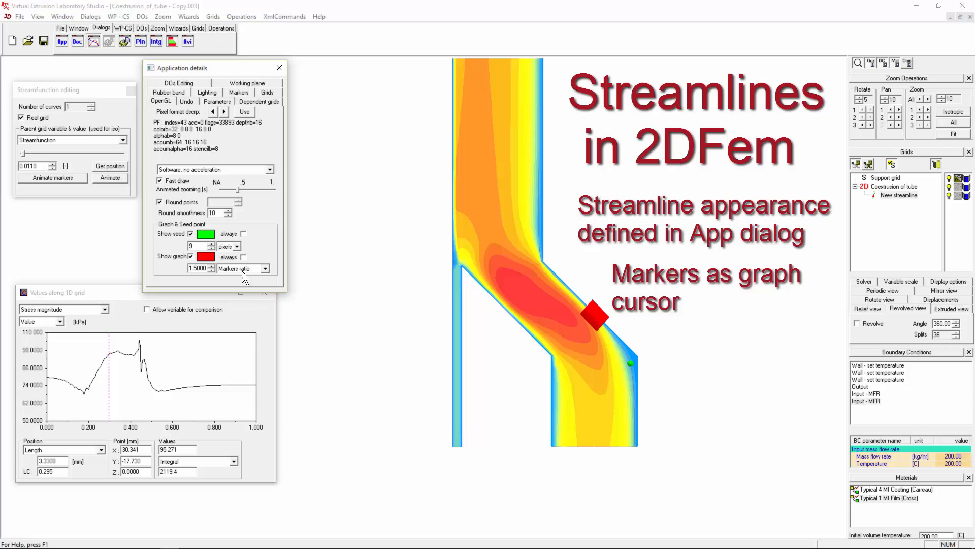
left_click_drag(62, 379, 144, 375)
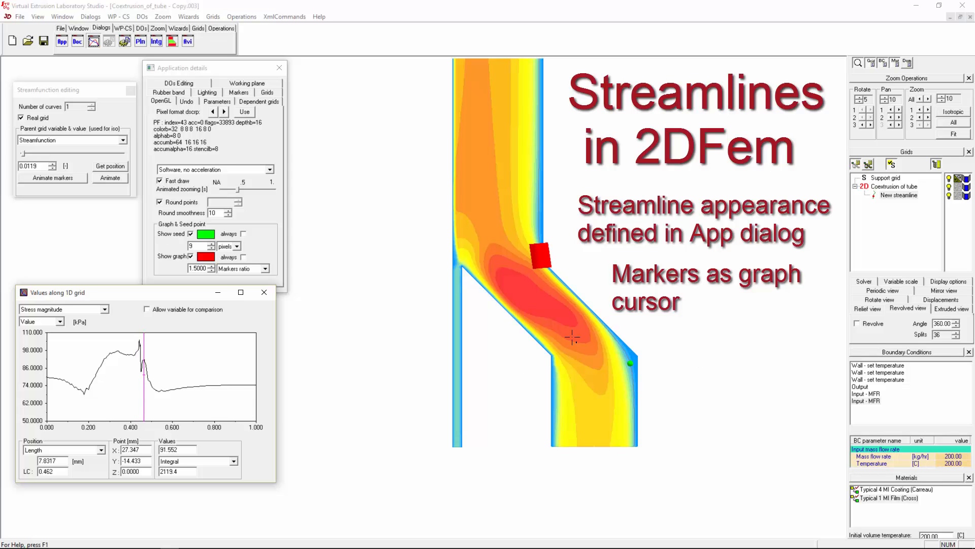
left_click(547, 304)
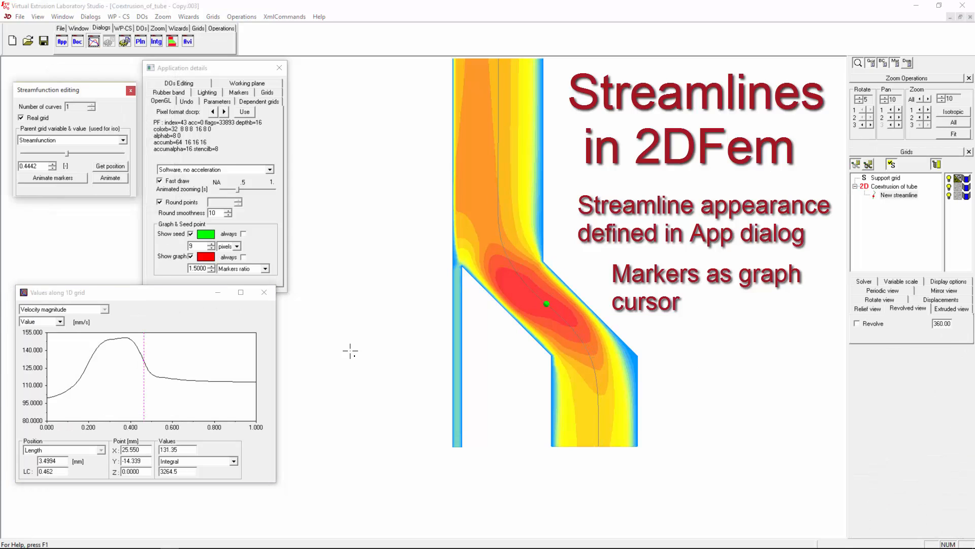
mouse_move(82, 373)
left_mouse_down()
mouse_move(106, 363)
mouse_move(77, 363)
mouse_move(171, 367)
mouse_move(145, 371)
left_mouse_up()
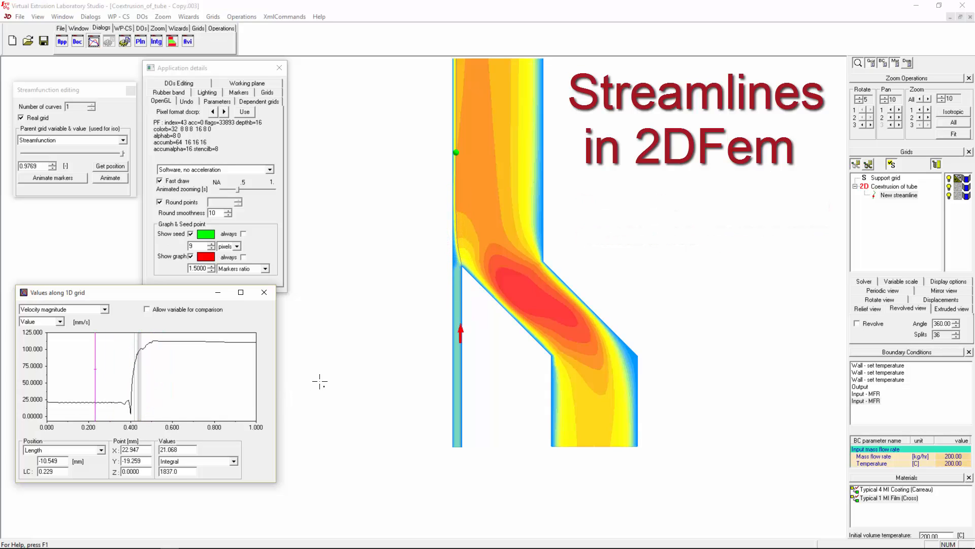
- Close the streamline dialogs and values graph, leaving only the velocity contour
left_click(507, 233)
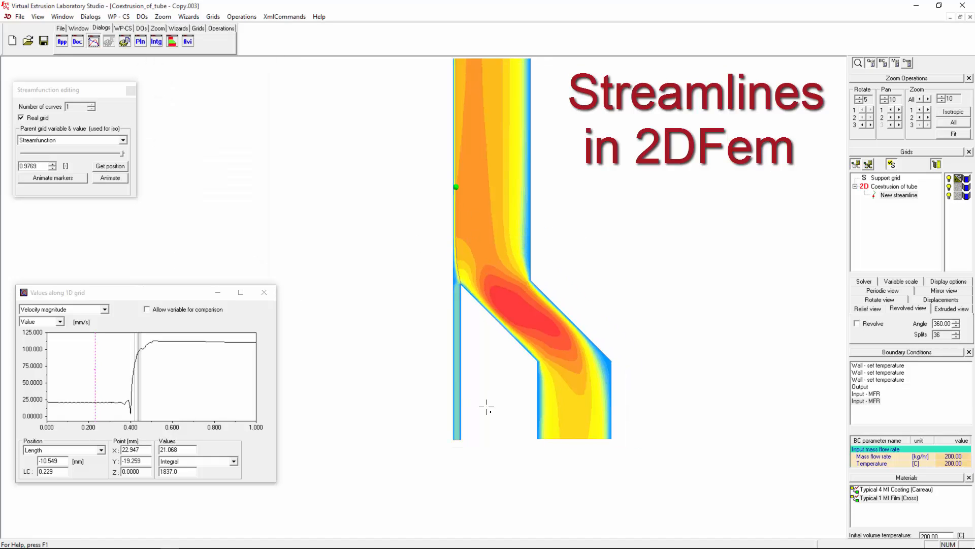
scroll(485, 404, "down", 1)
left_click_drag(894, 196, 855, 190)
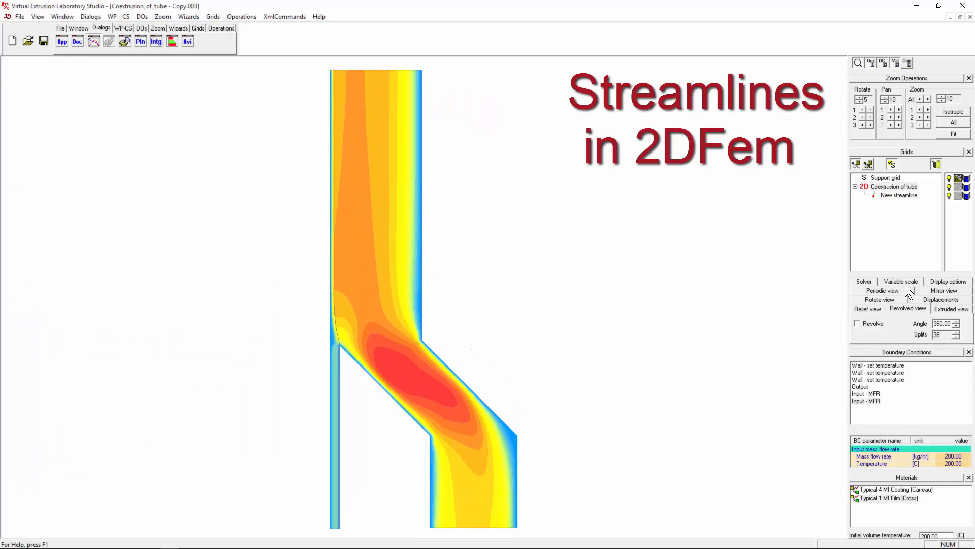
- Plot Streamfunction across the Coextrusion of tube grid, banded from 0 to 1
left_click(887, 186)
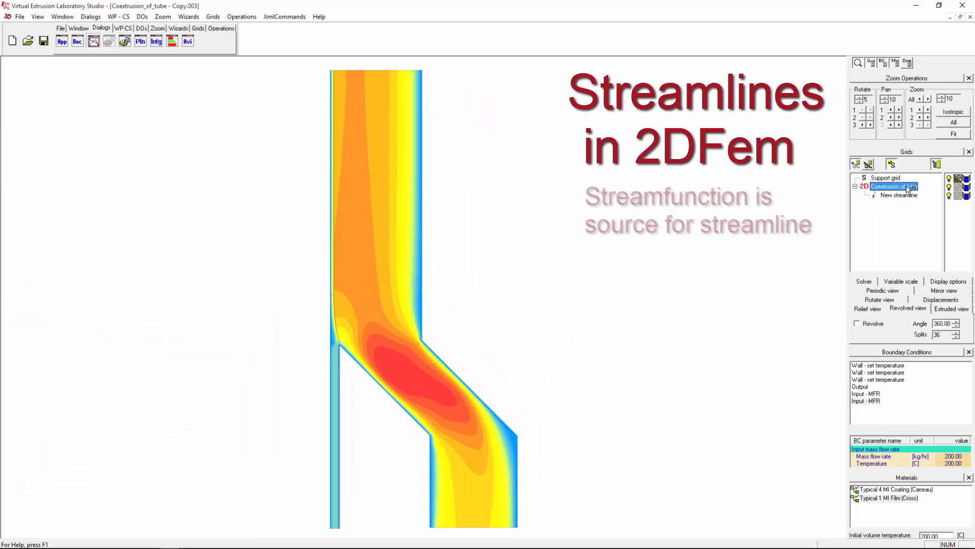
left_click(900, 281)
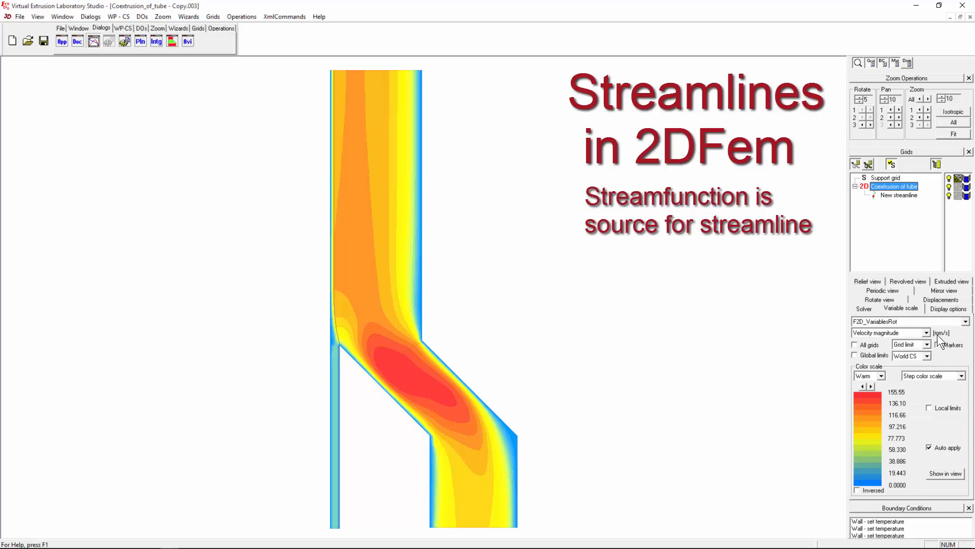
left_click(927, 333)
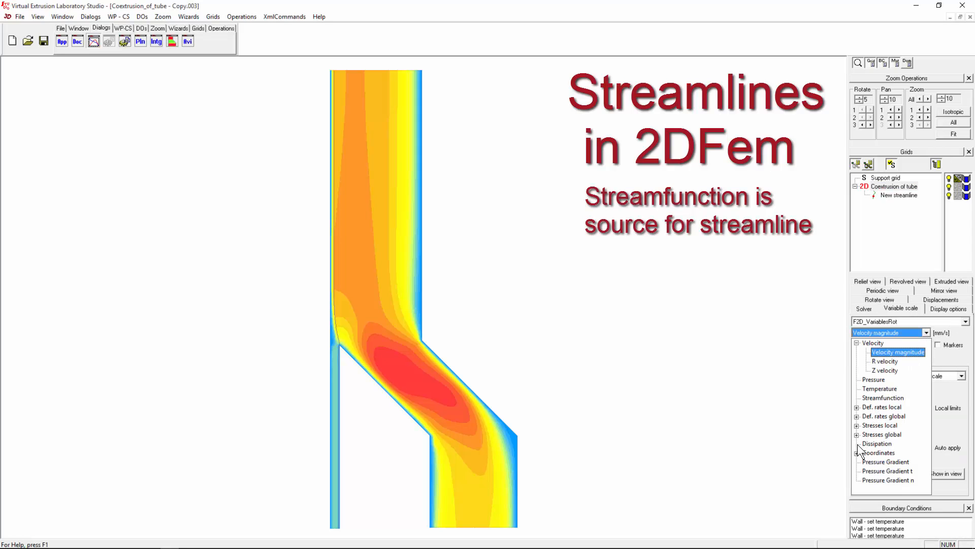
left_click(873, 398)
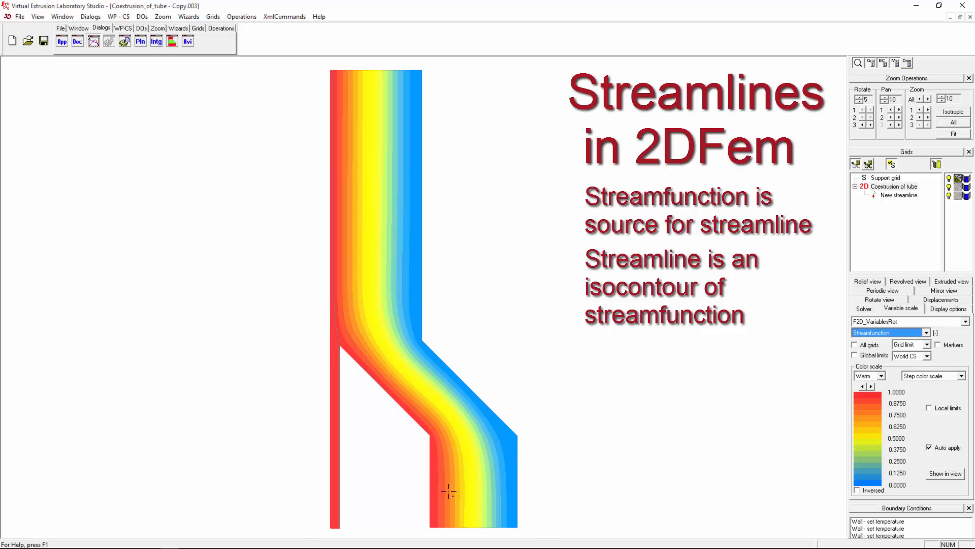
- Cut the Streamfunction colour scale to 8 wider steps
scroll(449, 492, "up", 2)
left_click(863, 387)
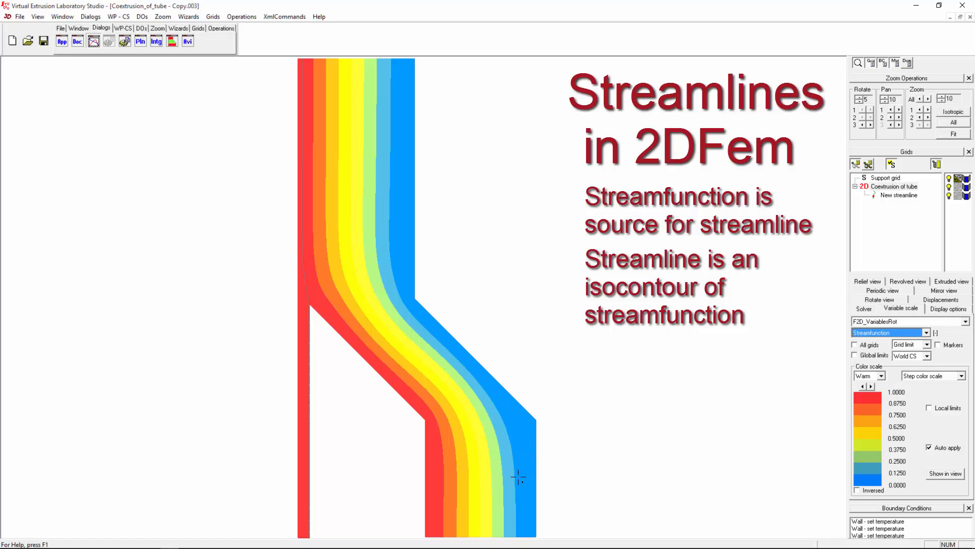
scroll(490, 476, "up", 1)
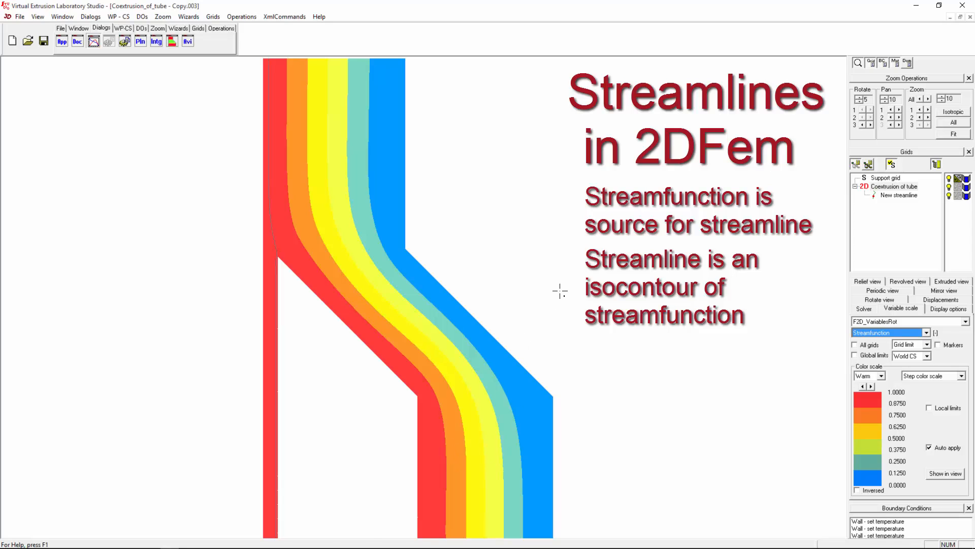
- Reselect New streamline under Coextrusion of tube to bring back its editing and graph windows
scroll(521, 313, "down", 5)
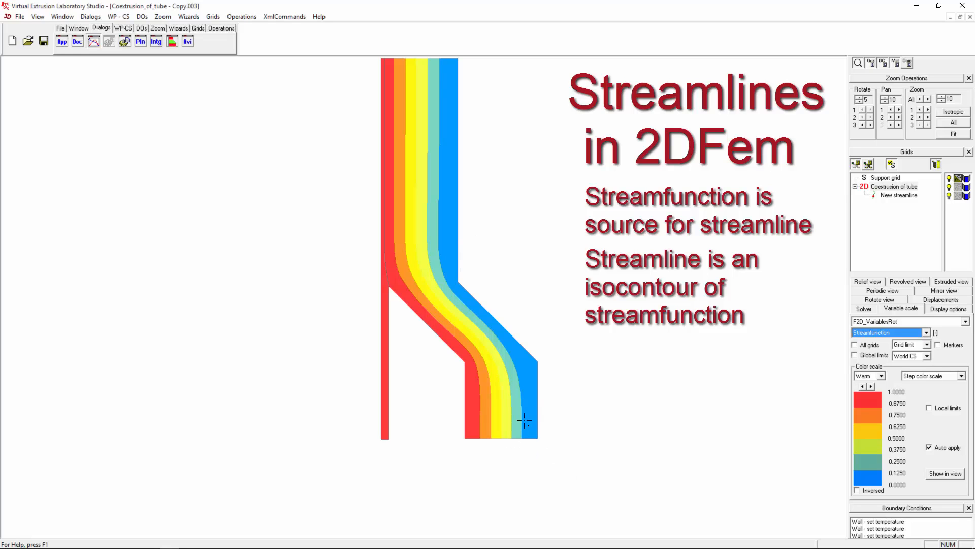
left_click(898, 187)
left_click(903, 196)
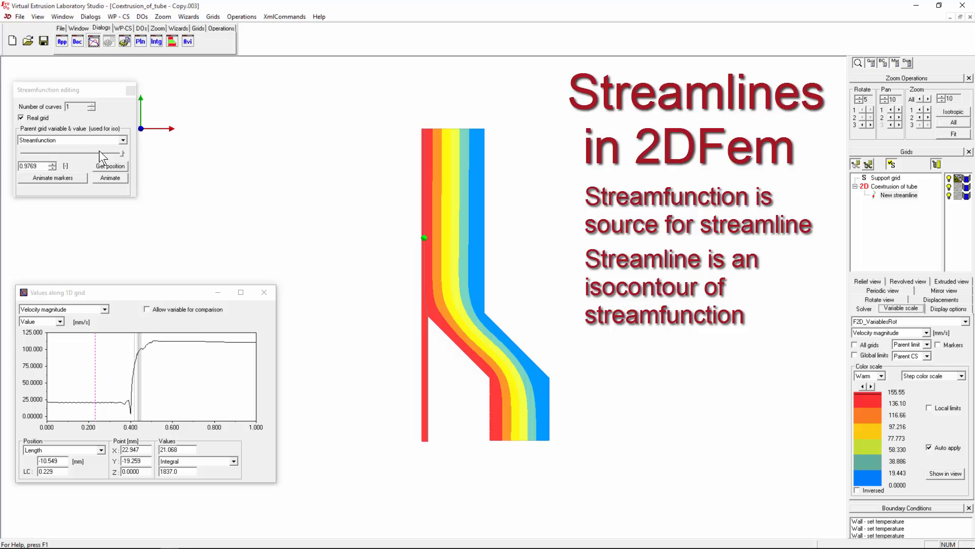
- Move the streamline to streamfunction 0.4232 using the slider and a picked plot point
left_click_drag(120, 154, 69, 151)
left_click(70, 152)
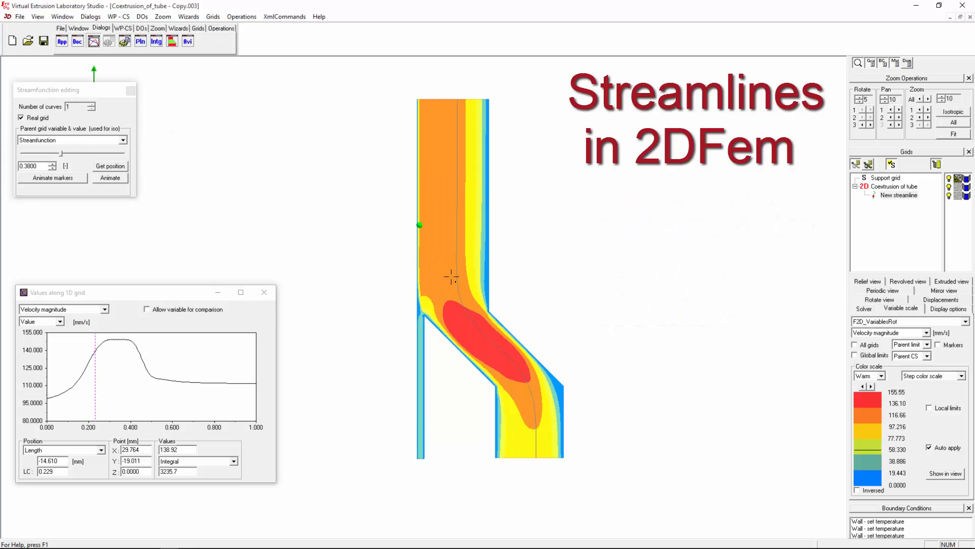
scroll(466, 316, "up", 5)
left_click(106, 167)
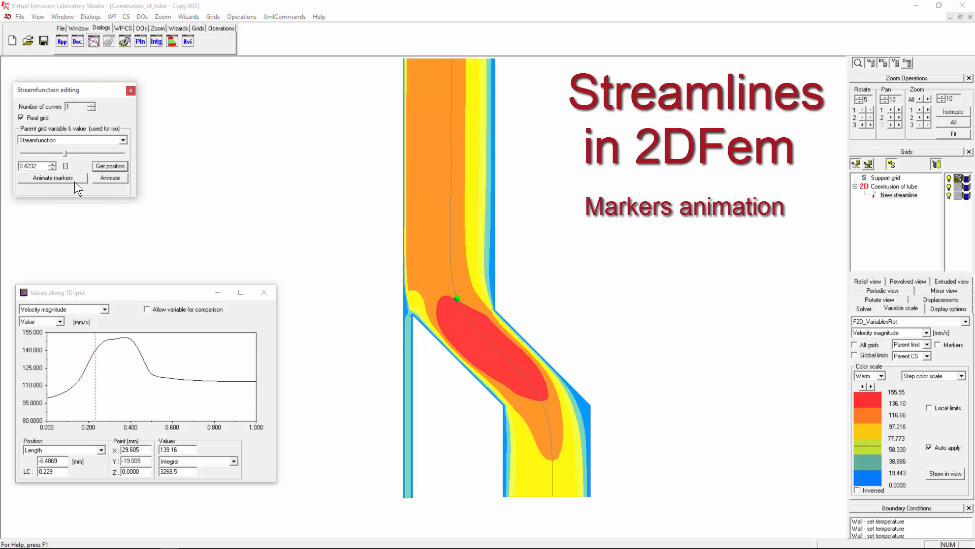
middle_click_drag(466, 298, 394, 328)
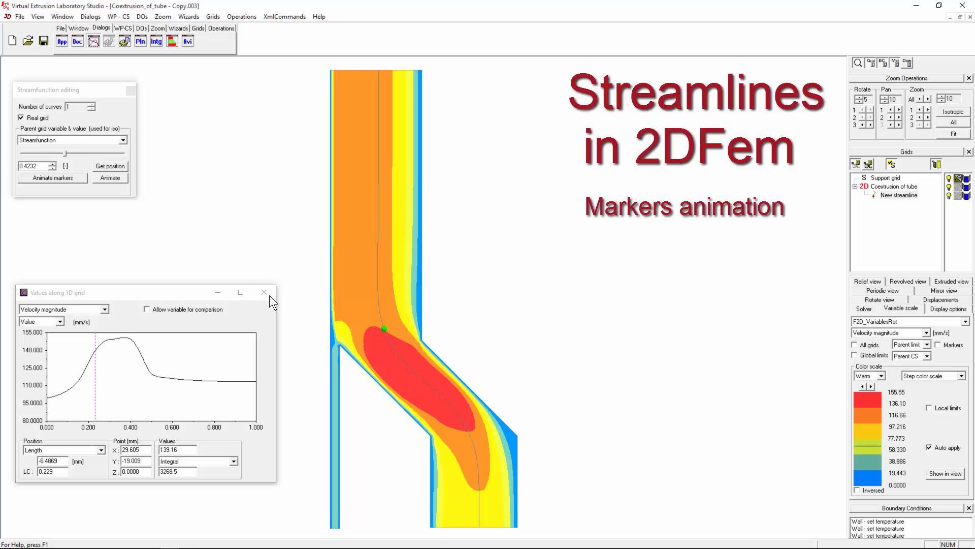
- Animate a single marker along the streamline with a 0.00200 slice and 0.010 delay
left_click(59, 178)
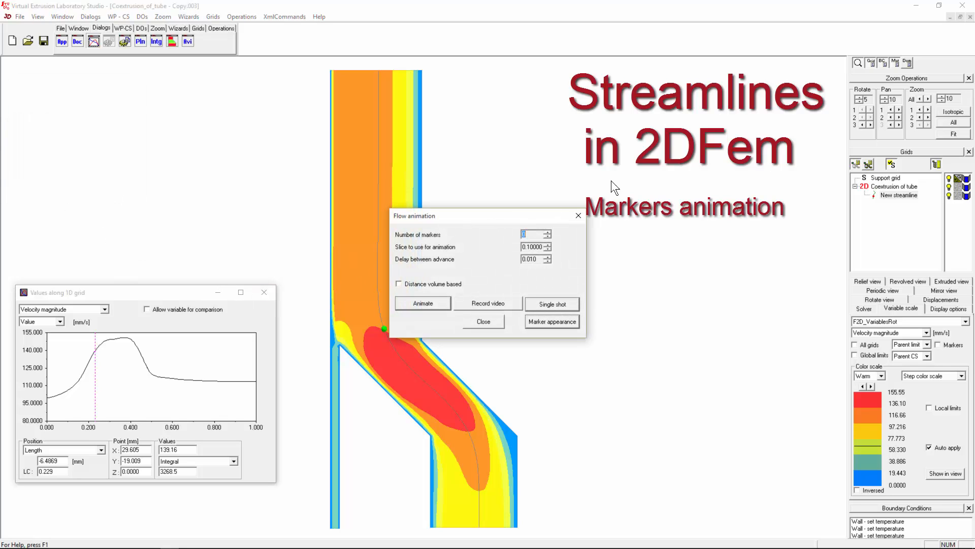
left_click_drag(481, 224, 693, 112)
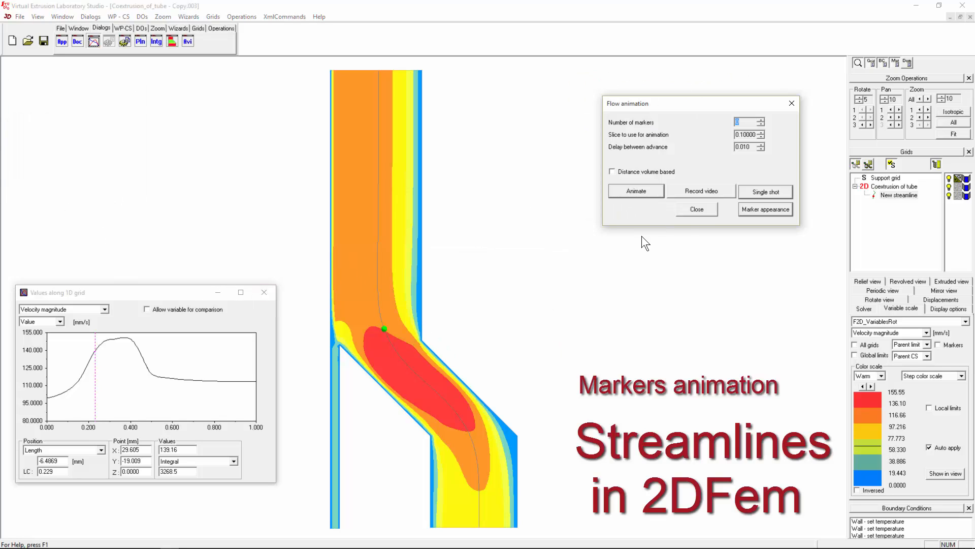
left_click(383, 295)
left_click(700, 208)
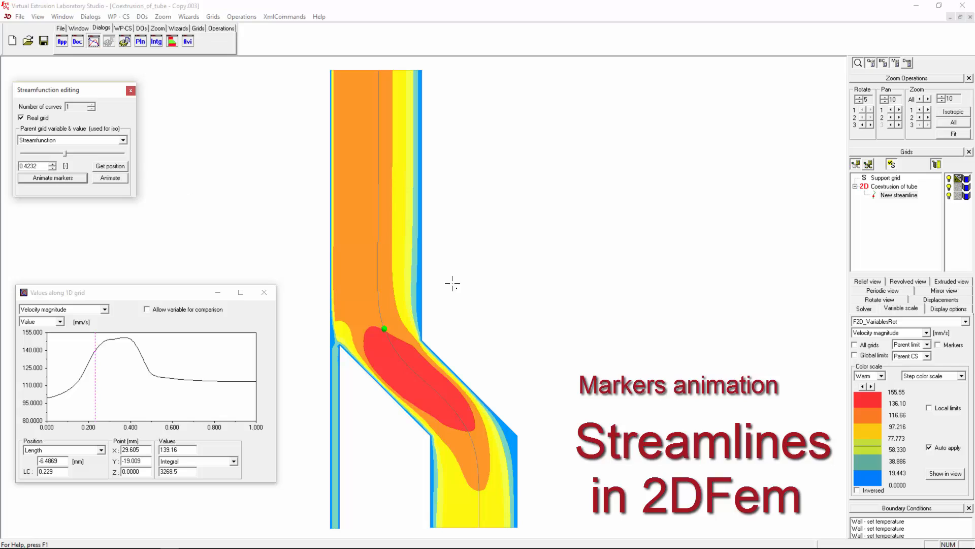
left_click(58, 181)
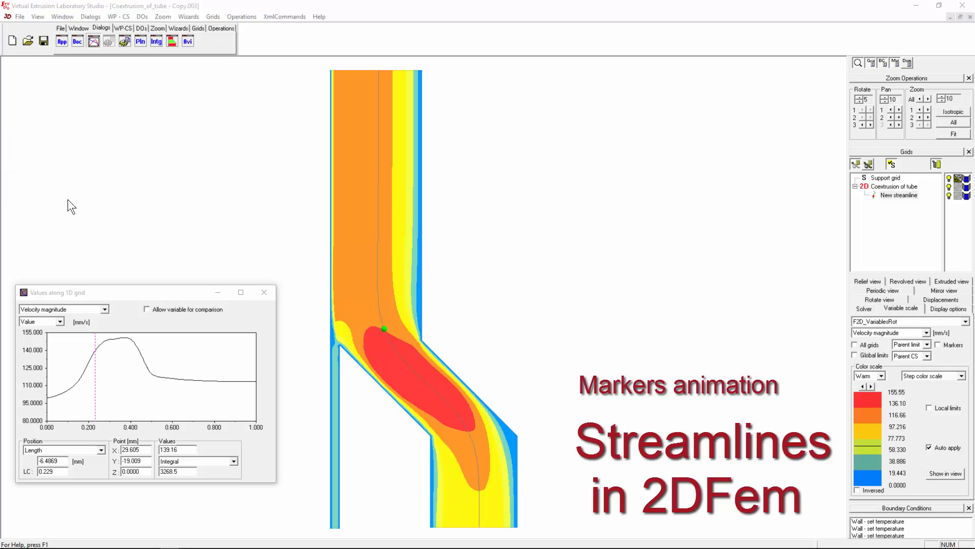
left_click_drag(485, 214, 694, 81)
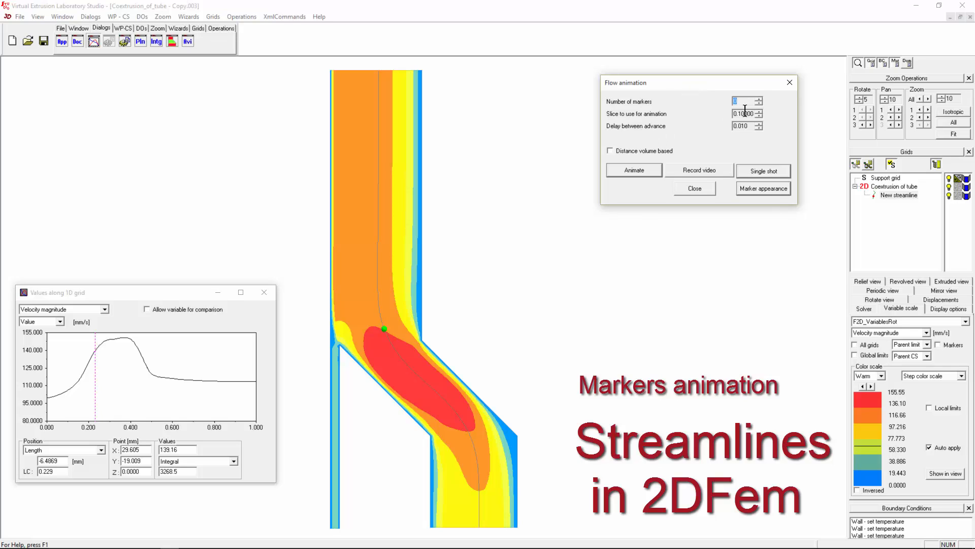
left_click(759, 98)
left_click(758, 170)
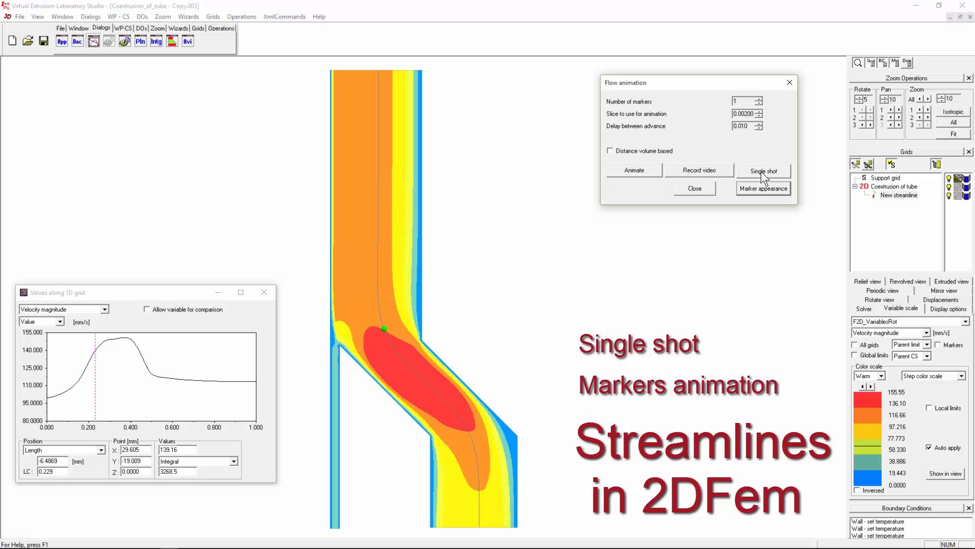
left_click(762, 171)
left_click(652, 169)
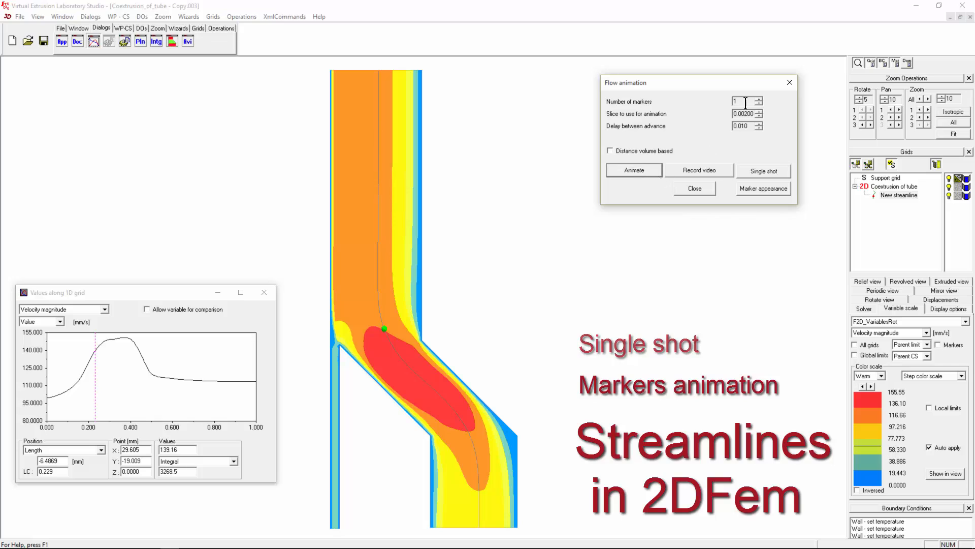
- Start the marker animation, lower the slice to 0.00050 and set the delay to 0.005
double_click(751, 103)
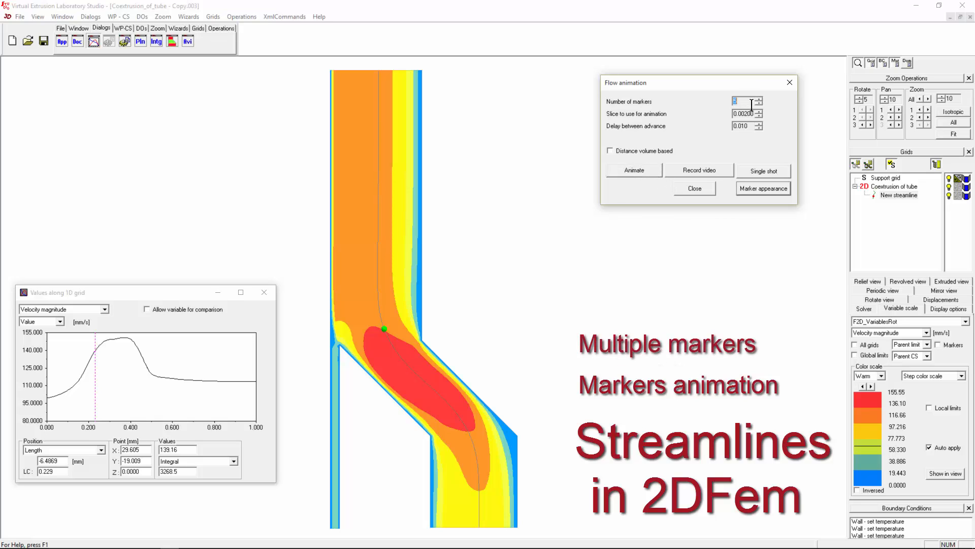
left_click(638, 169)
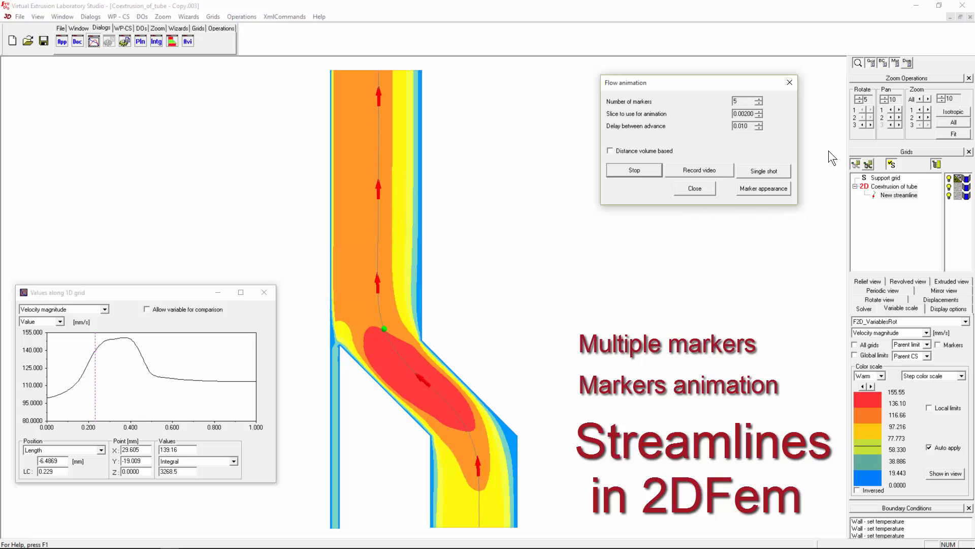
left_click(739, 113)
scroll(738, 113, "down", 11)
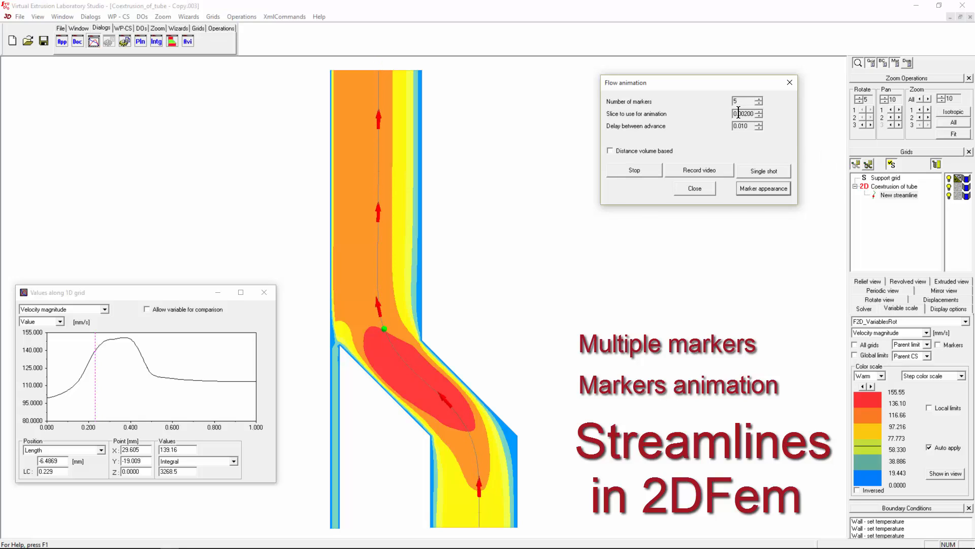
scroll(738, 113, "down", 1)
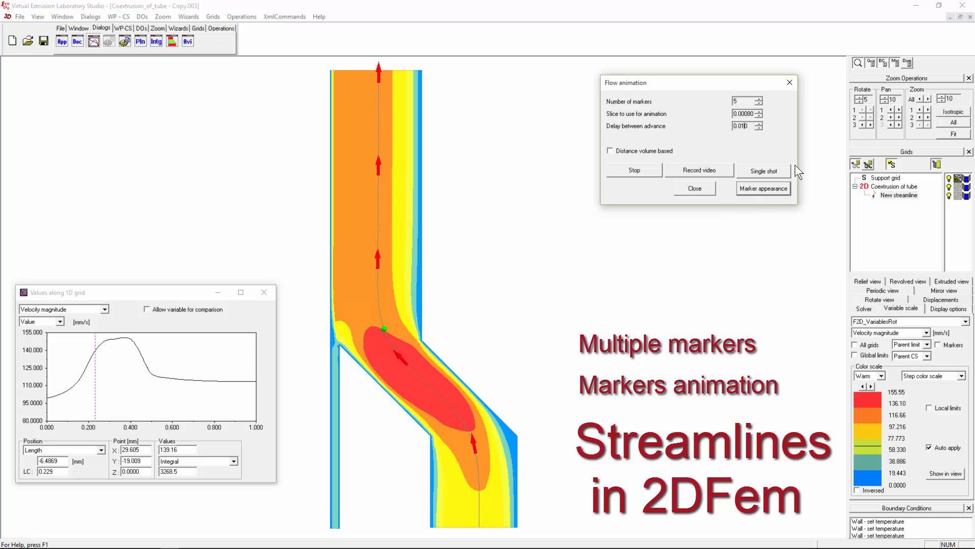
left_click(759, 128)
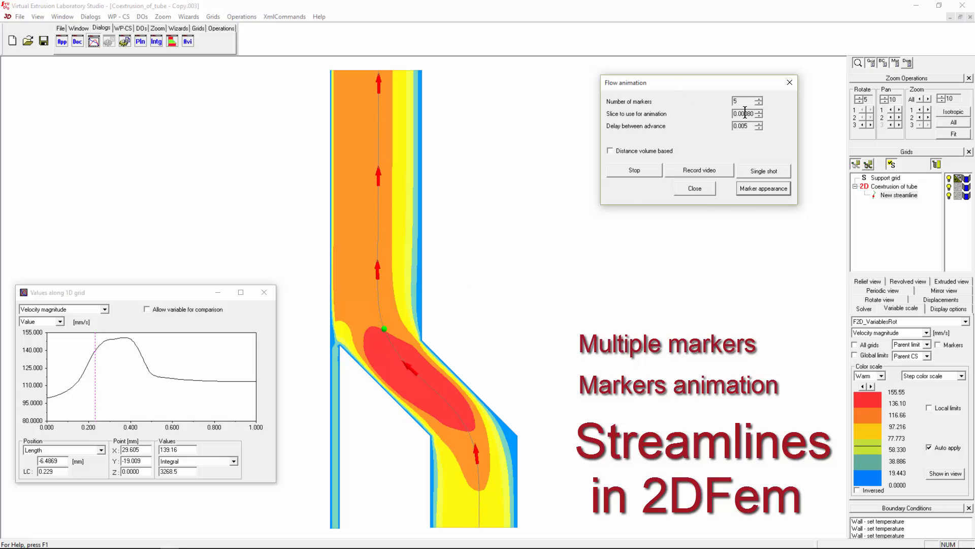
- Raise the marker count to 17, rerun the animation, then stop it
mouse_move(749, 115)
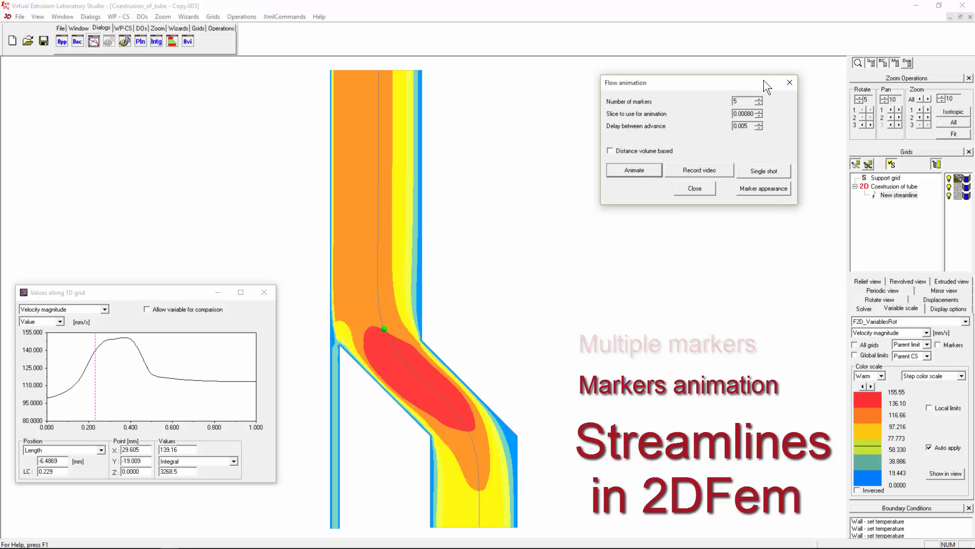
double_click(745, 100)
type("12")
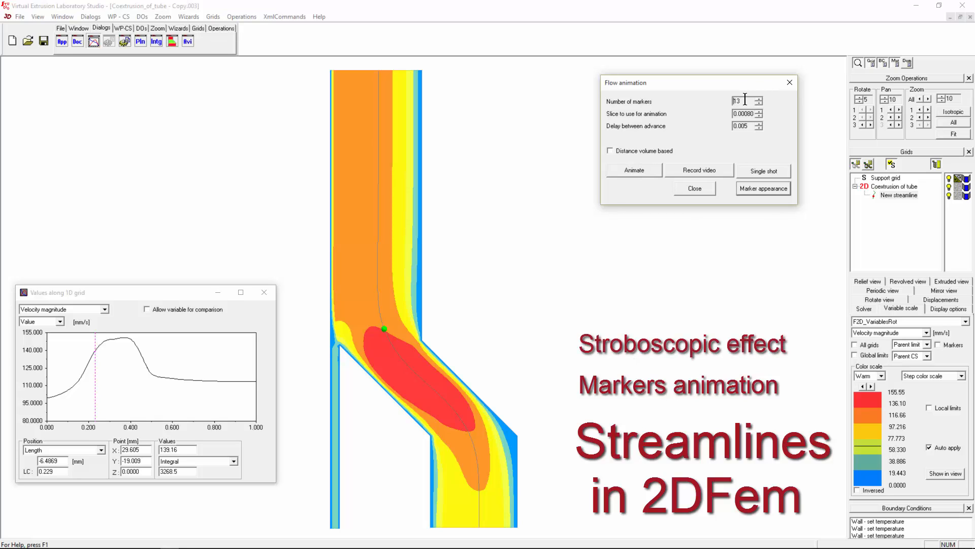
left_click(638, 169)
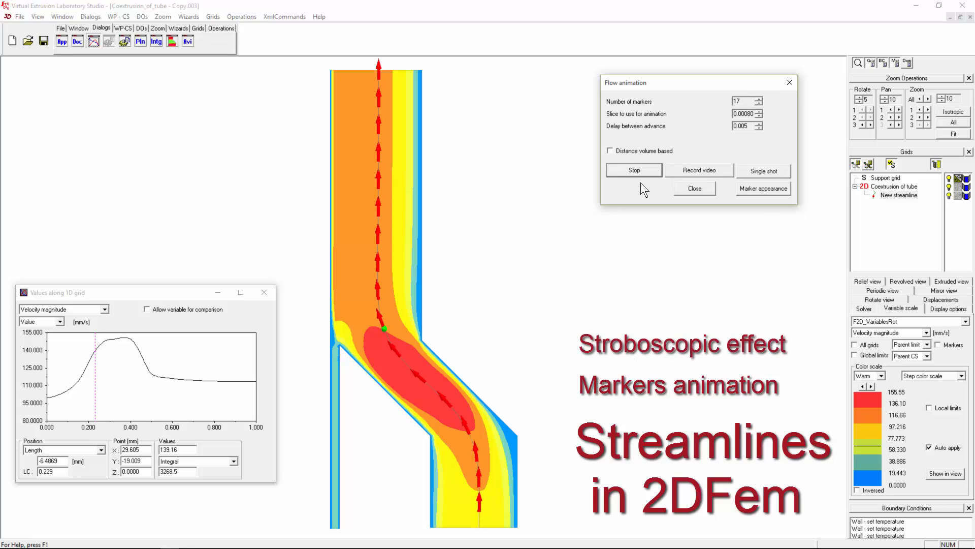
left_click(750, 114)
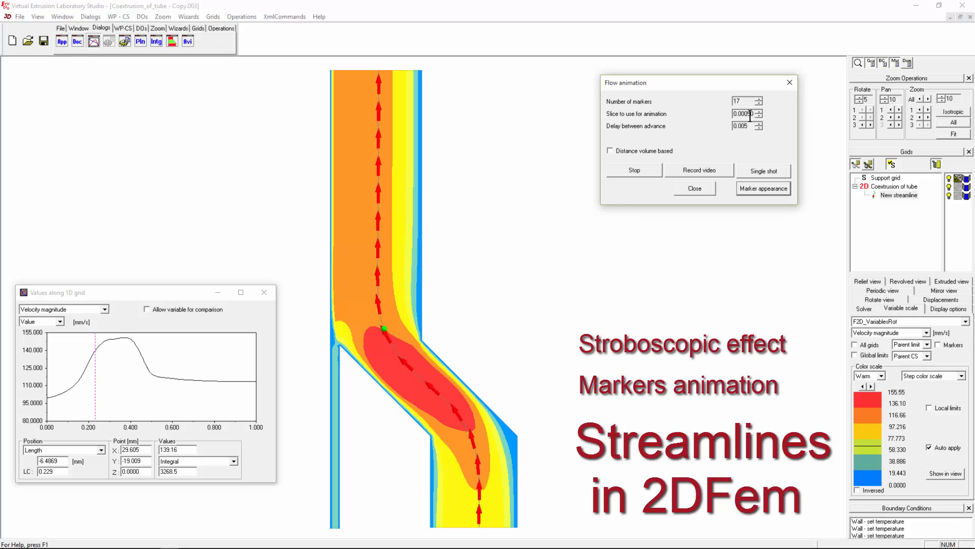
left_click(636, 172)
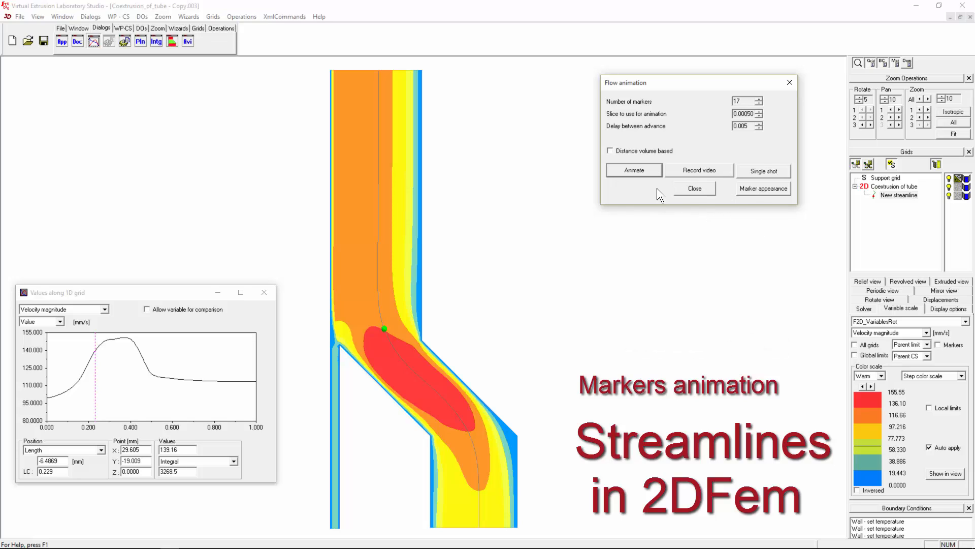
- Untick Real grid and raise the virtual streamline to 3 curves through the tube
left_click(705, 189)
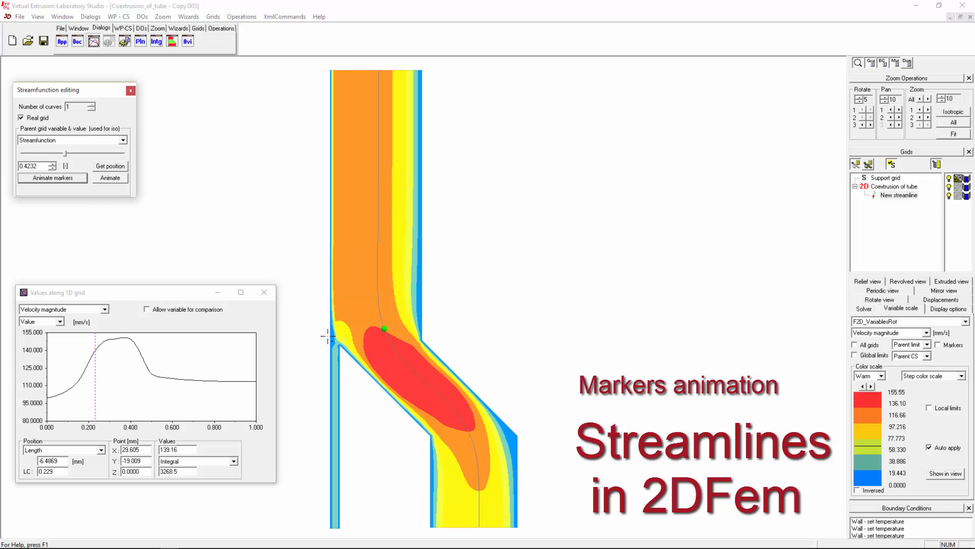
scroll(327, 335, "down", 1)
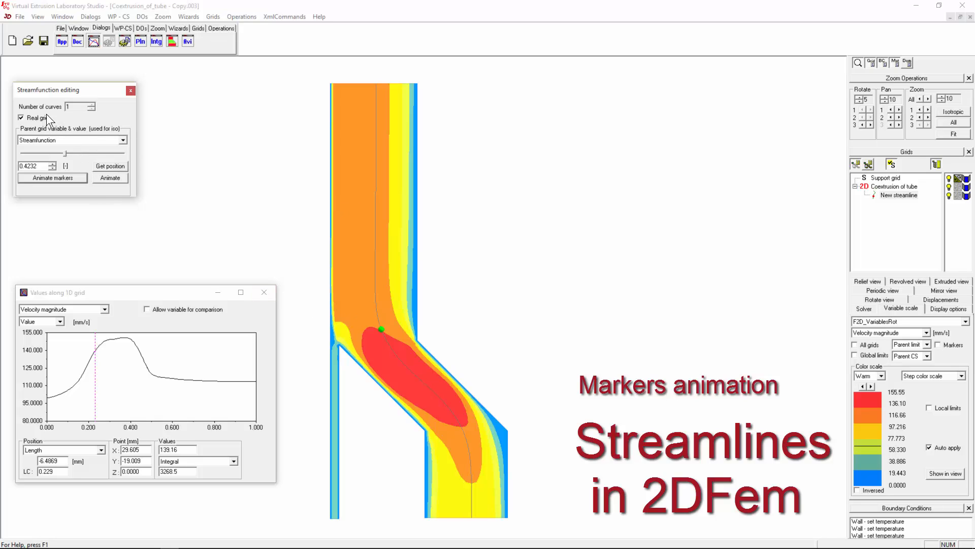
left_click(32, 116)
left_click(93, 104)
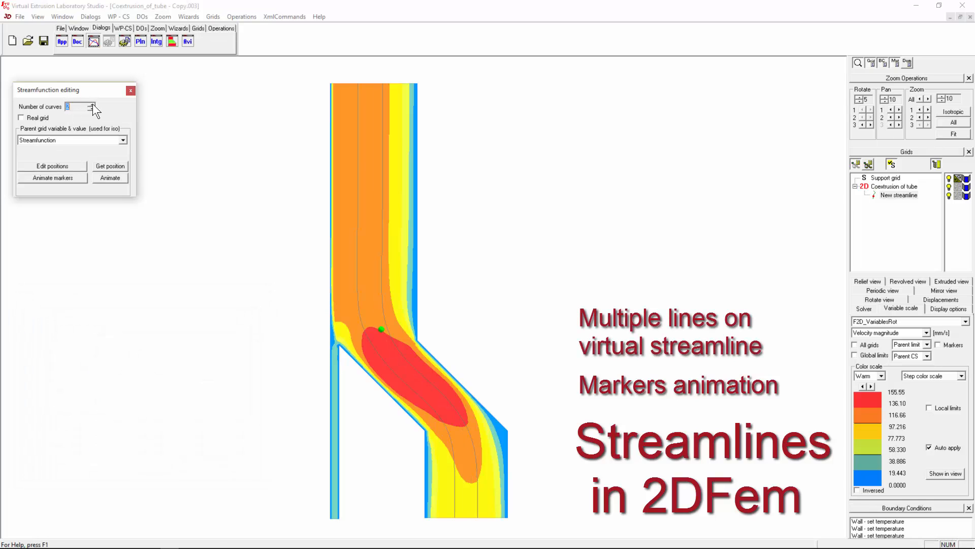
left_click(93, 104)
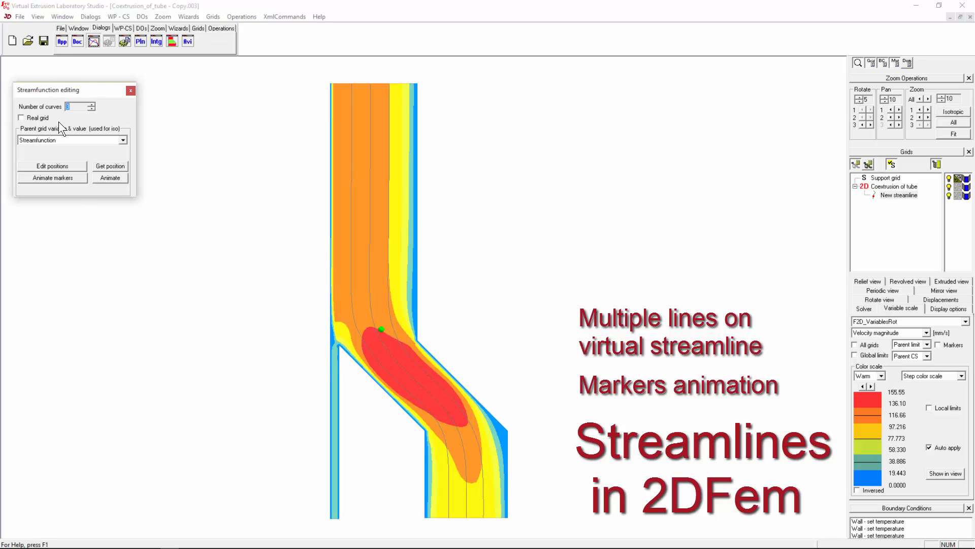
left_click(41, 177)
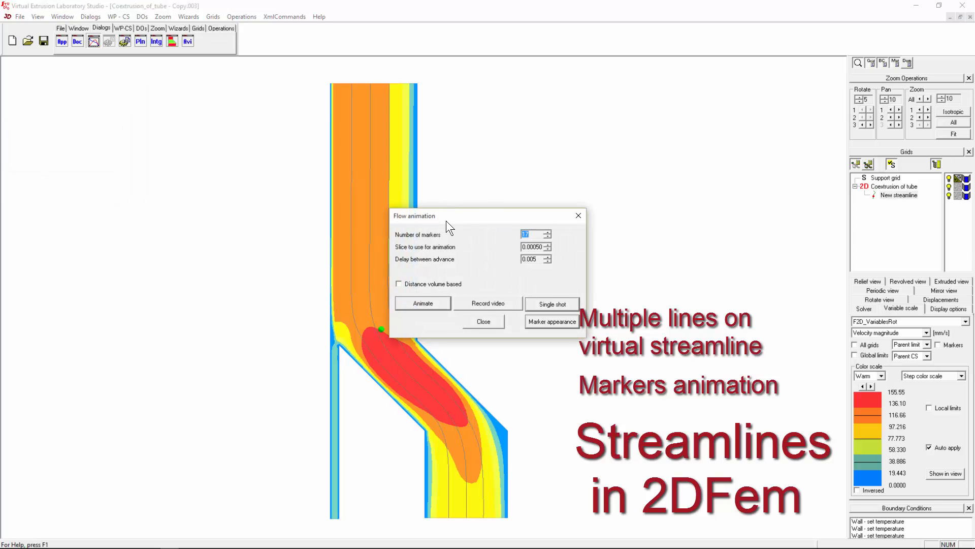
- Animate markers along the three streamlines, then rerun with 5 markers
left_click_drag(446, 220, 558, 113)
left_click(539, 195)
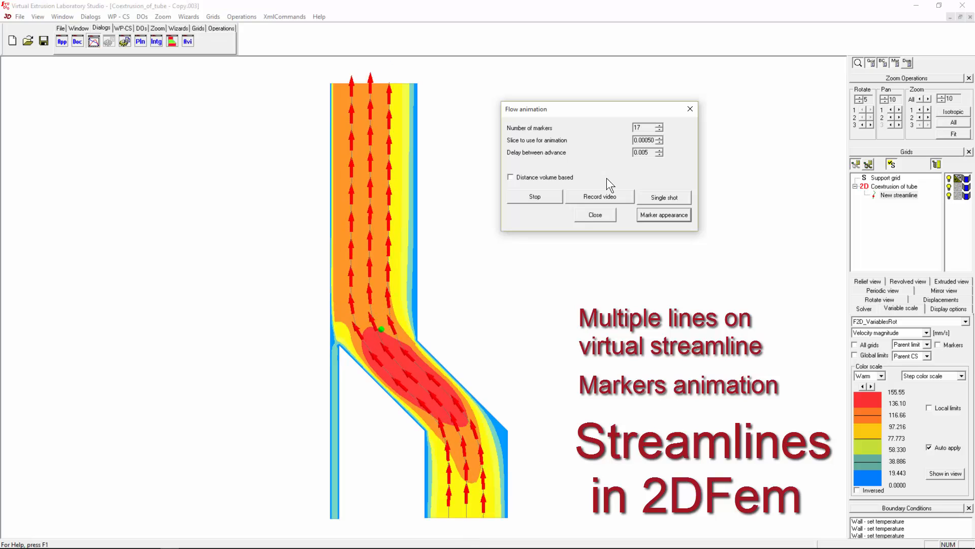
left_click(553, 196)
left_click(644, 126)
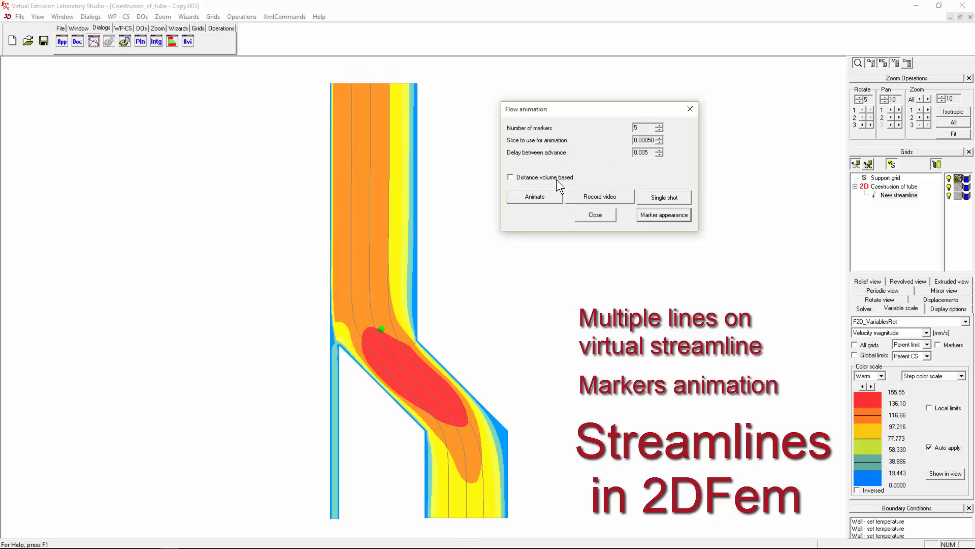
left_click(541, 197)
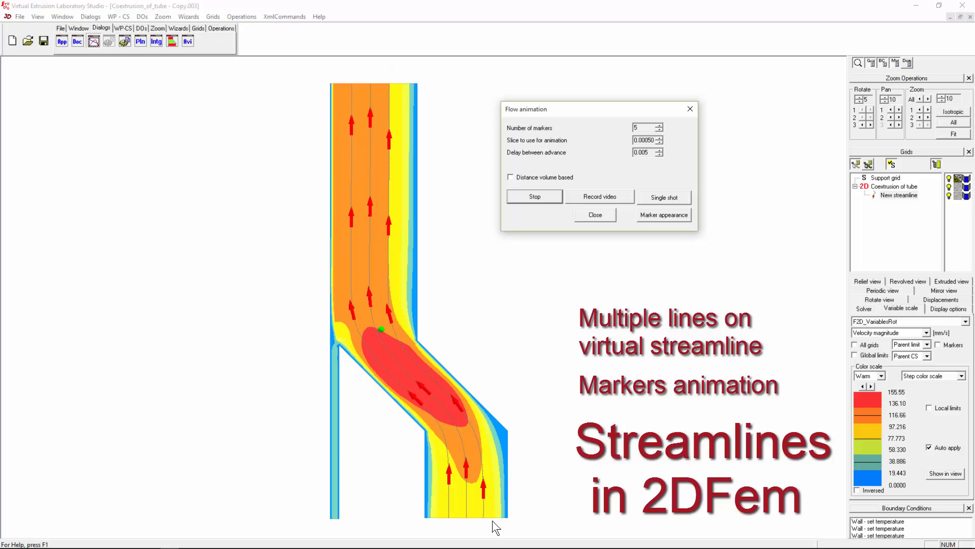
left_click(535, 196)
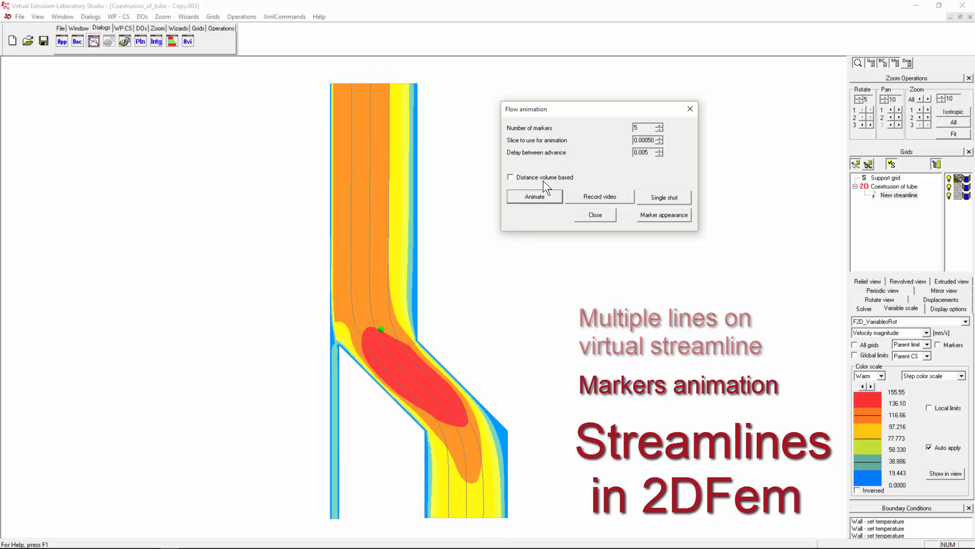
- Enable distance-volume-based marker spacing, run the animation, and close flow animation
left_click(539, 177)
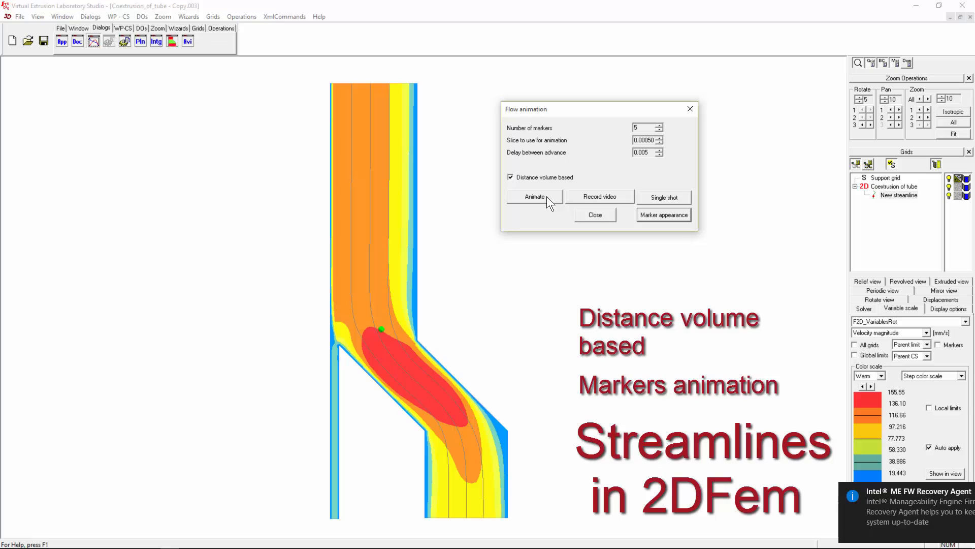
left_click(964, 491)
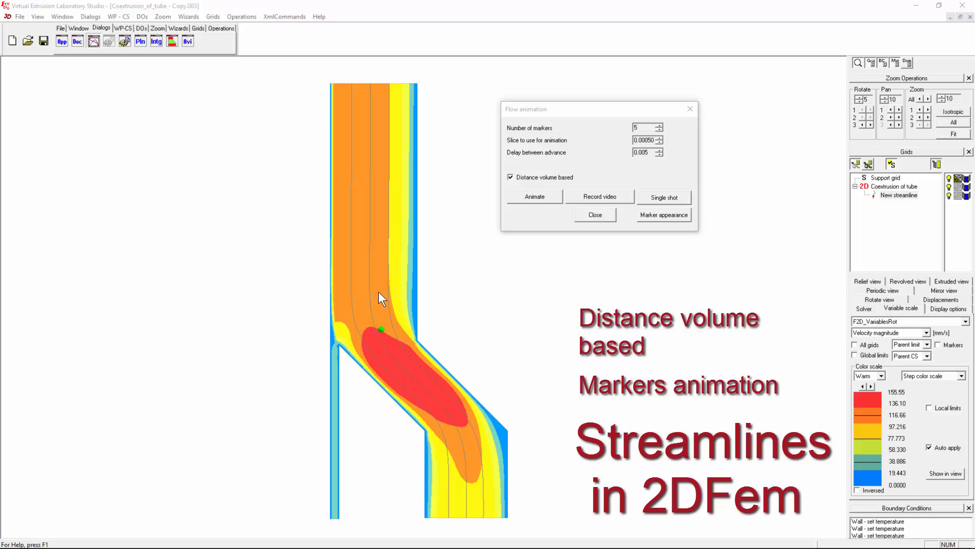
left_click(535, 196)
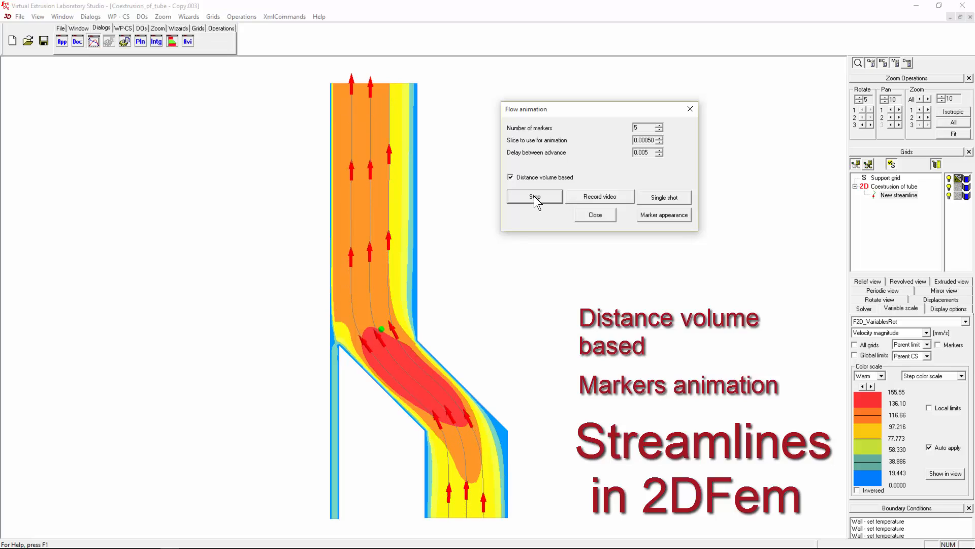
left_click(541, 195)
left_click(594, 215)
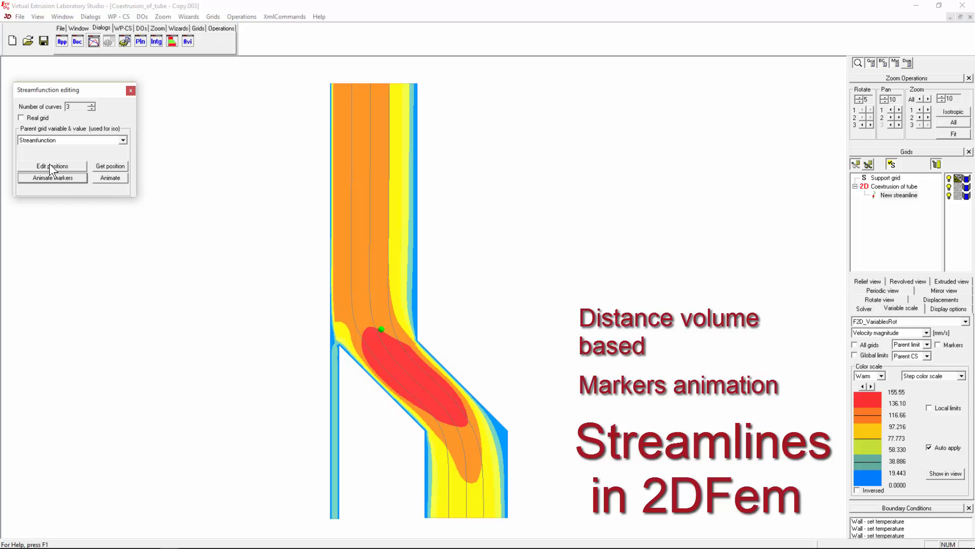
- Set the three streamline positions to 0.05, 0.5 and 0.95 and accept
left_click(387, 291)
scroll(356, 245, "down", 1)
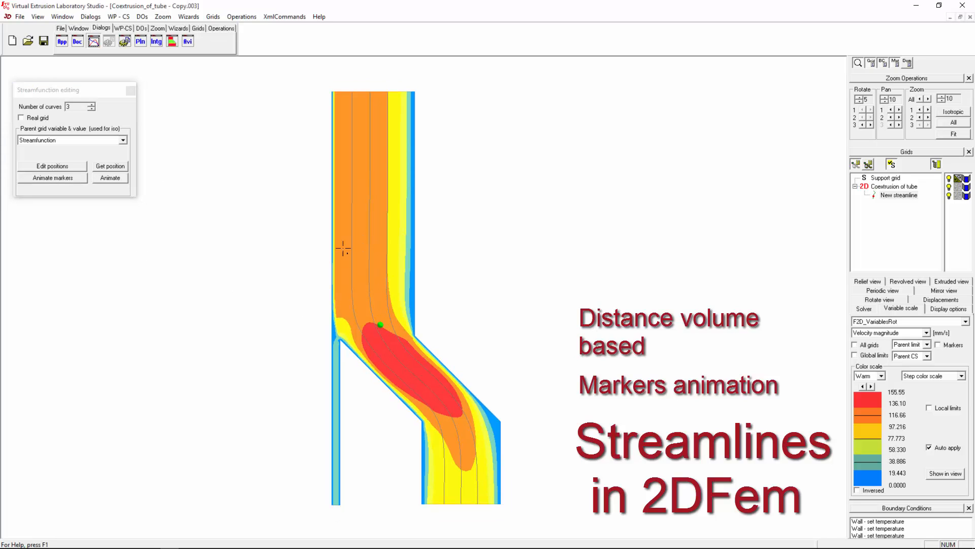
left_click(56, 167)
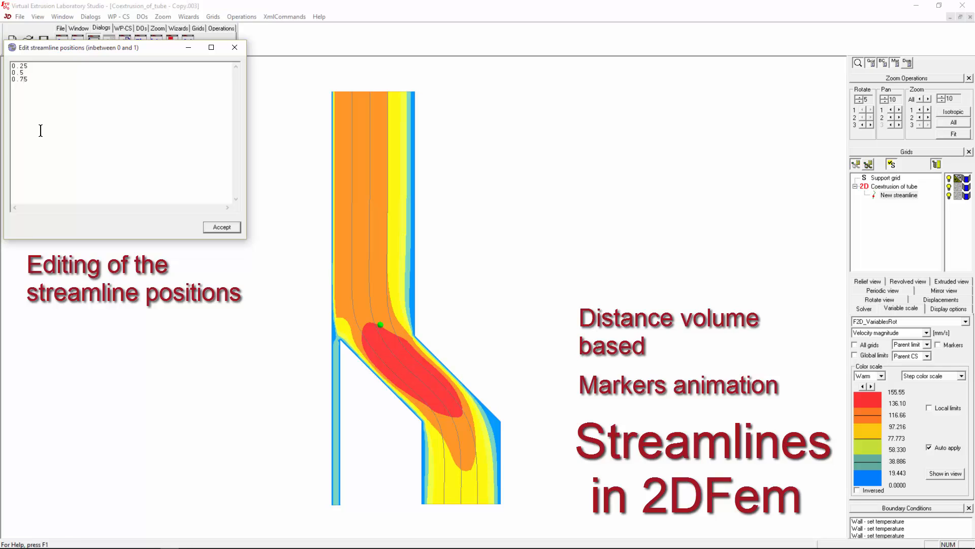
left_click(19, 79)
type("9")
key("BackSpace")
left_click(214, 227)
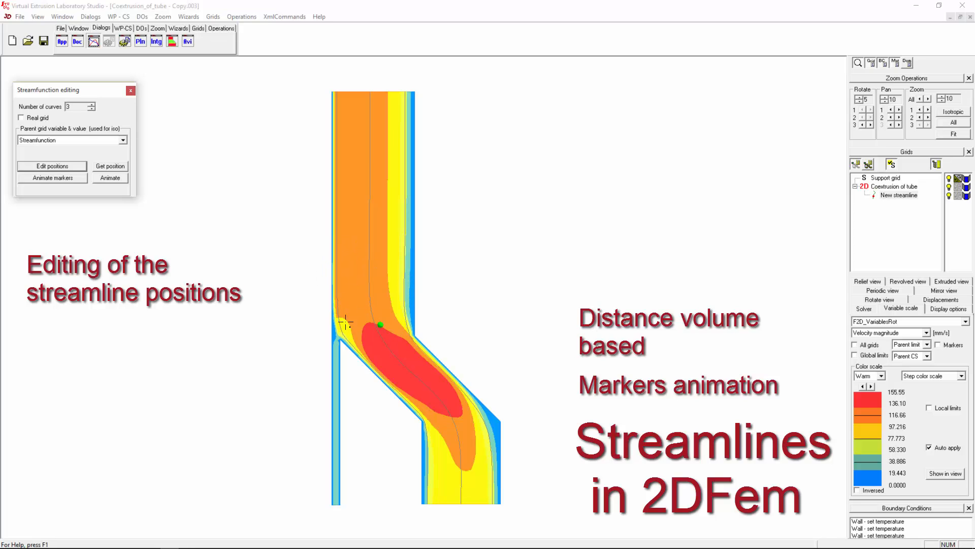
left_click(52, 166)
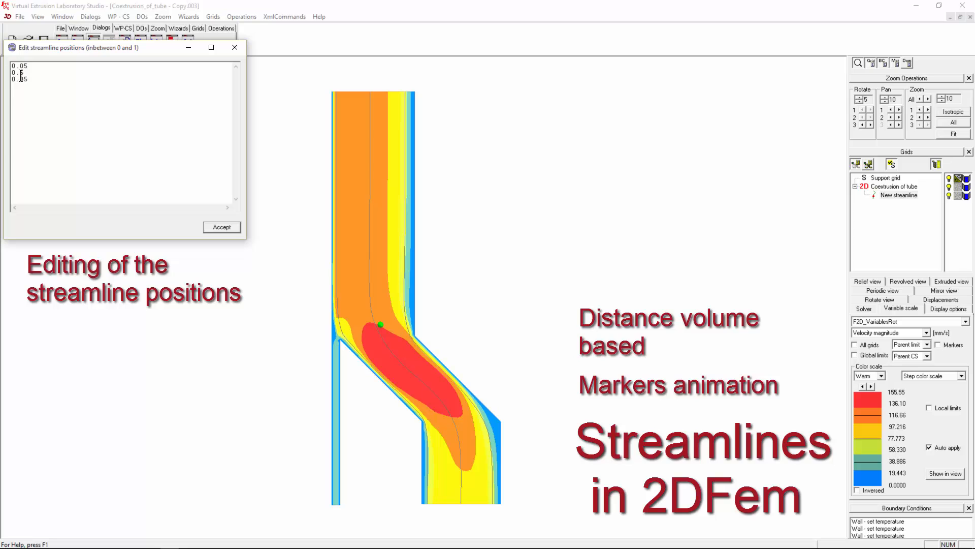
left_click(215, 228)
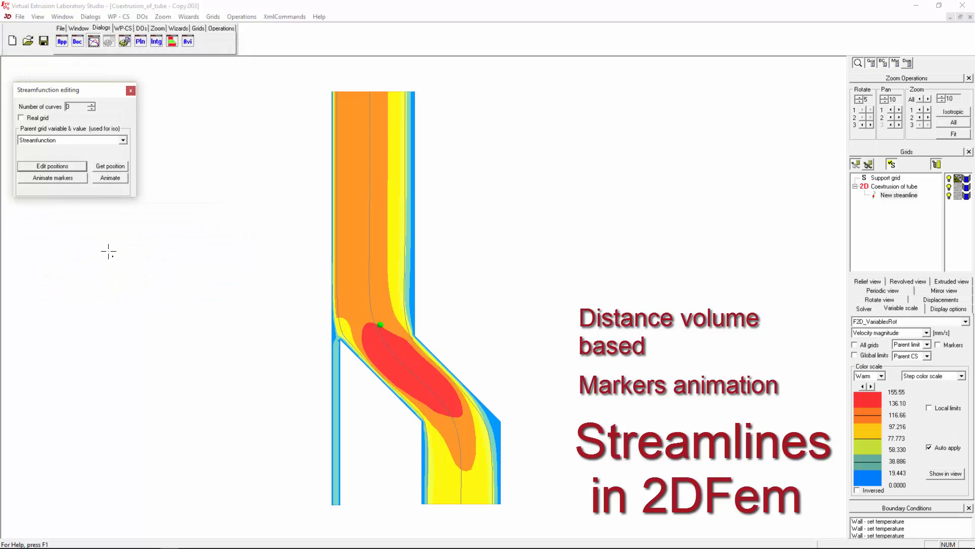
- Animate the 5 distance-volume-based markers along the repositioned streamlines
left_click(54, 177)
left_click_drag(457, 215, 580, 120)
left_click(552, 208)
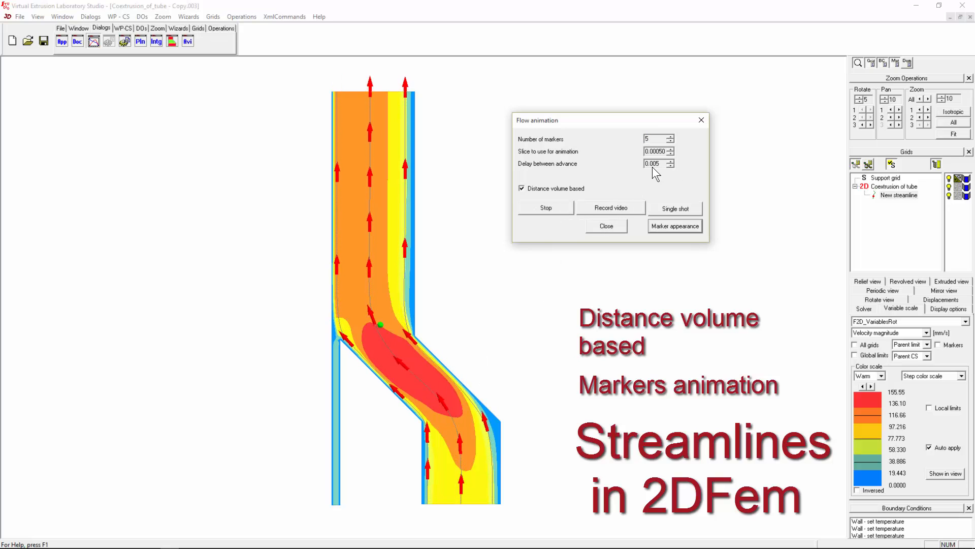
- Compare the marker animation with distance-volume spacing off and then back on
scroll(652, 152, "down", 4)
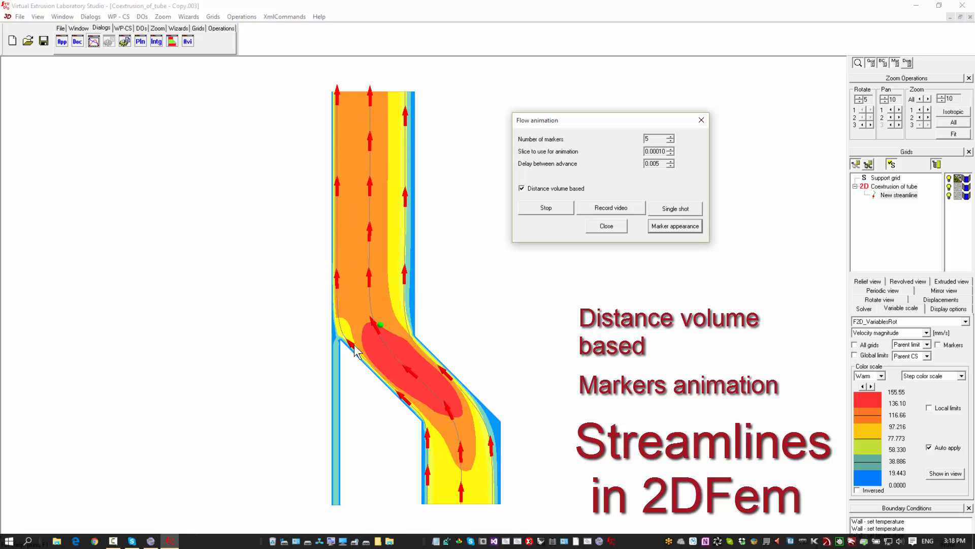
left_click(535, 189)
left_click(542, 209)
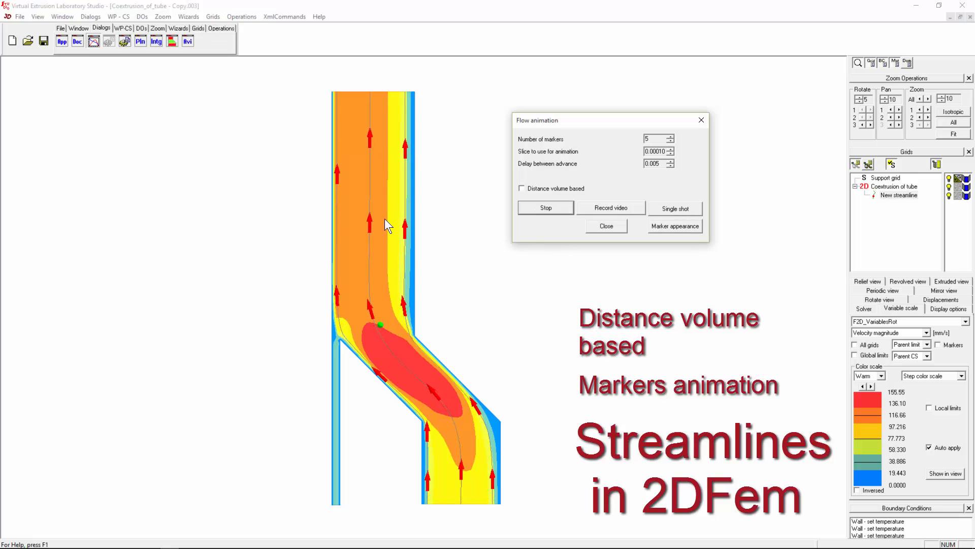
left_click(539, 189)
left_click(544, 207)
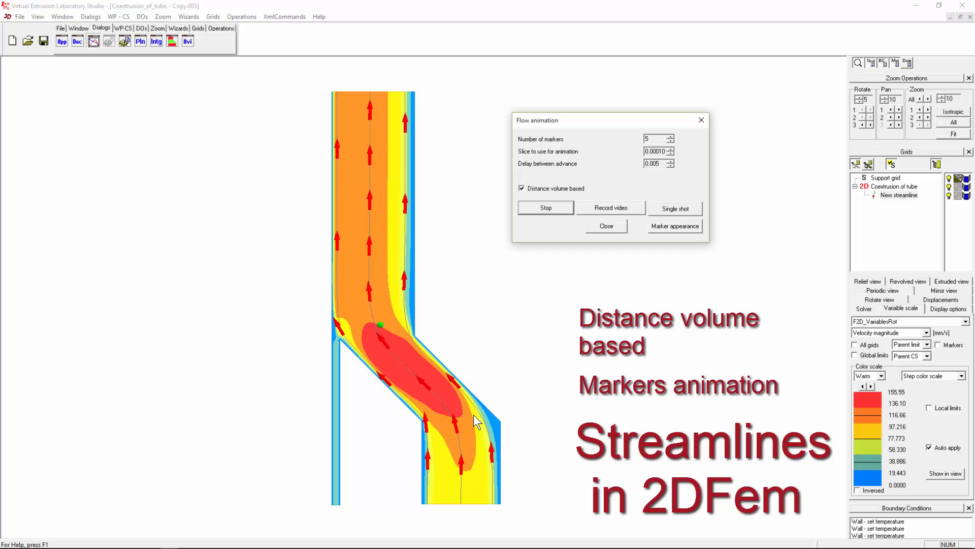
- Set the marker count to 12 and animate the red markers along the streamlines
left_click(655, 139)
key("BackSpace")
type("12")
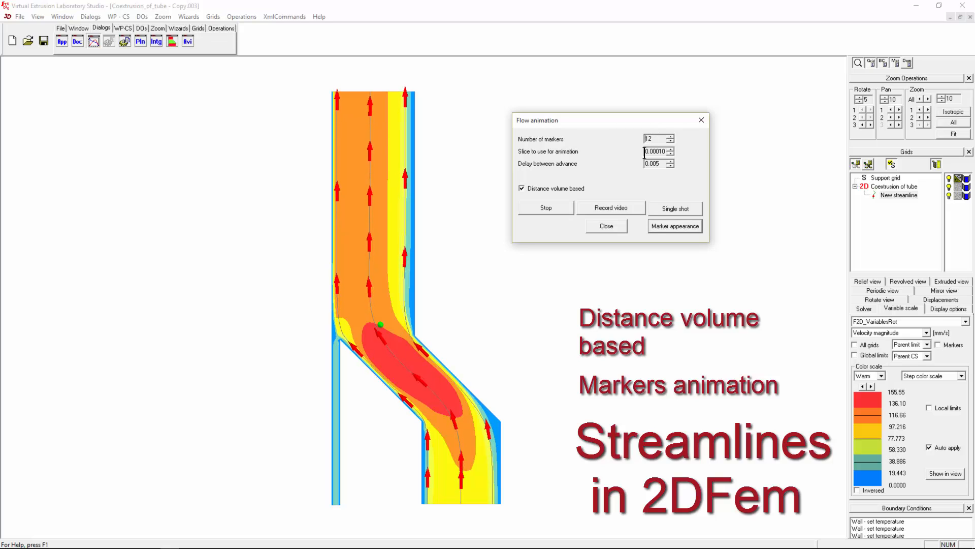
left_click(555, 206)
left_click(556, 207)
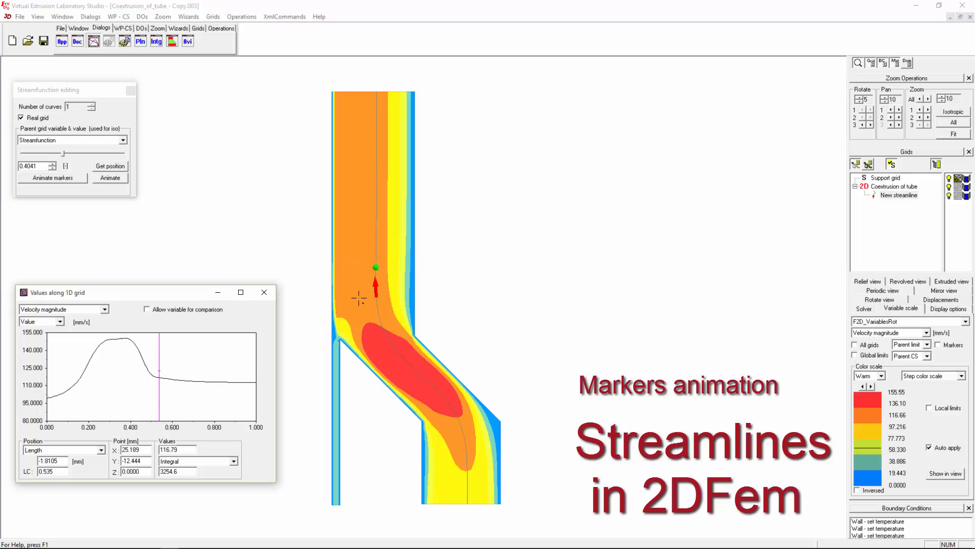
- Turn on the New streamline graph marker and move the graph position to 0.576
left_click(63, 40)
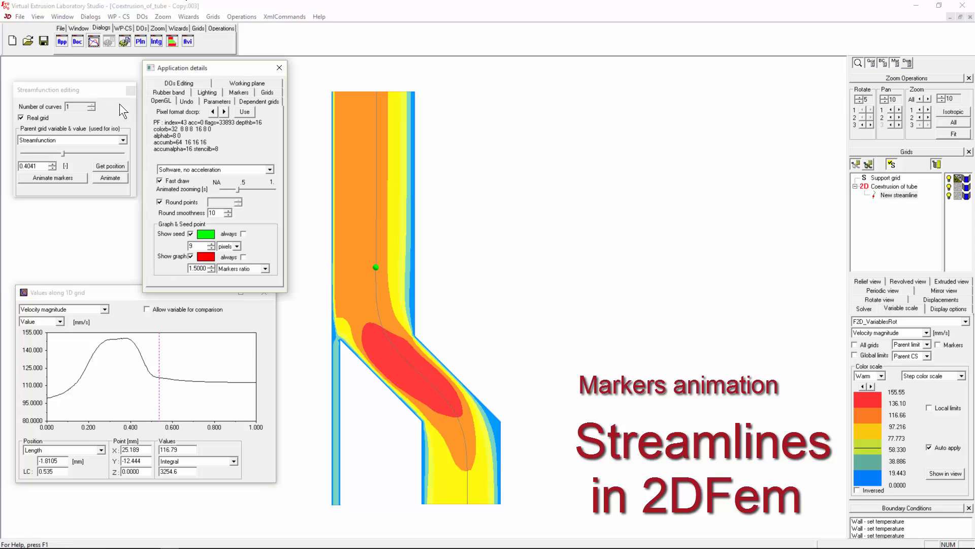
left_click(281, 71)
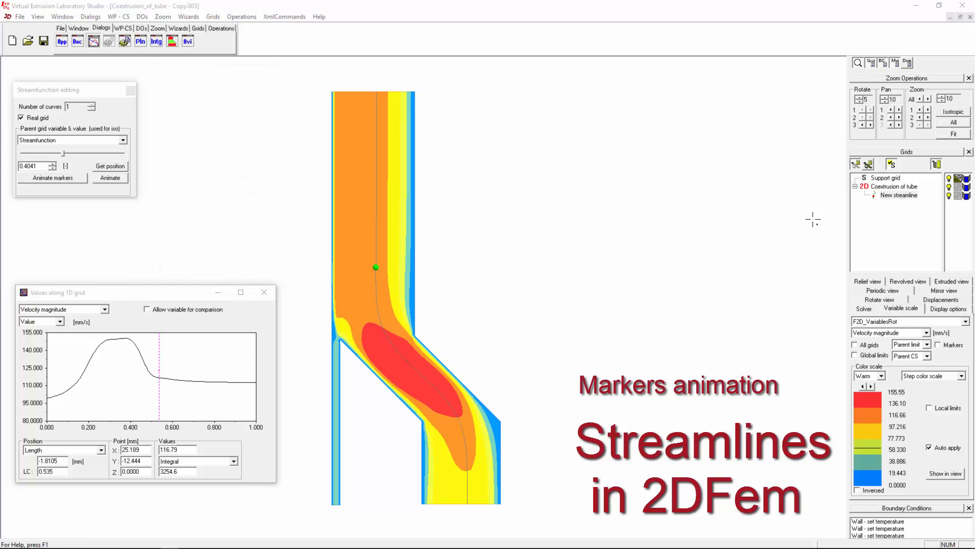
left_click(900, 196)
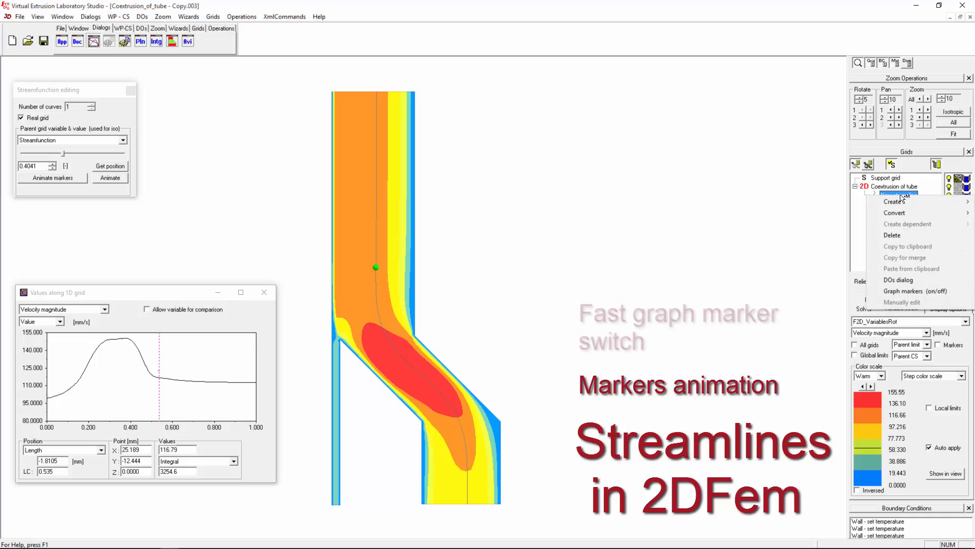
left_click(922, 291)
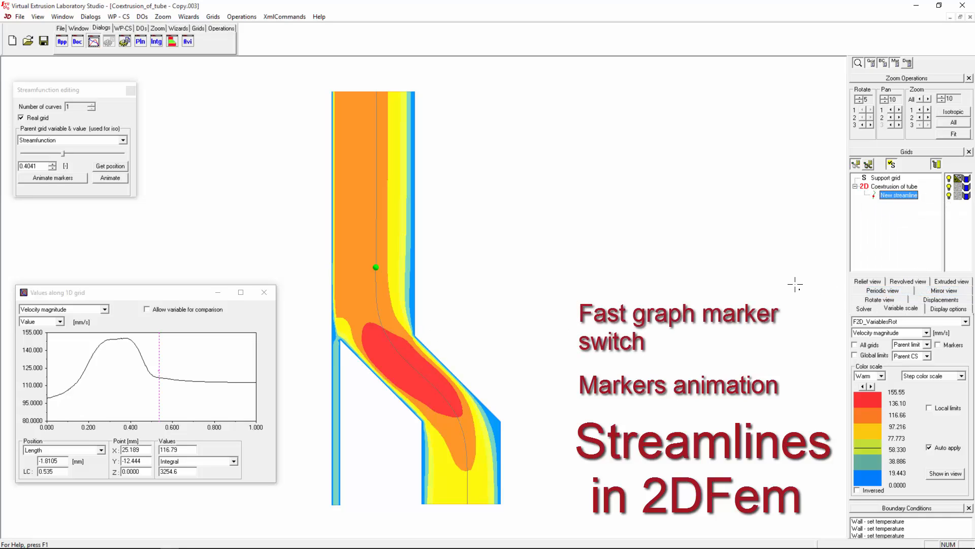
mouse_move(166, 372)
left_mouse_down()
mouse_move(120, 371)
mouse_move(168, 364)
left_mouse_up()
- Move the graph position to 0.625 (value 114.78) and switch the graph marker off
right_click(909, 196)
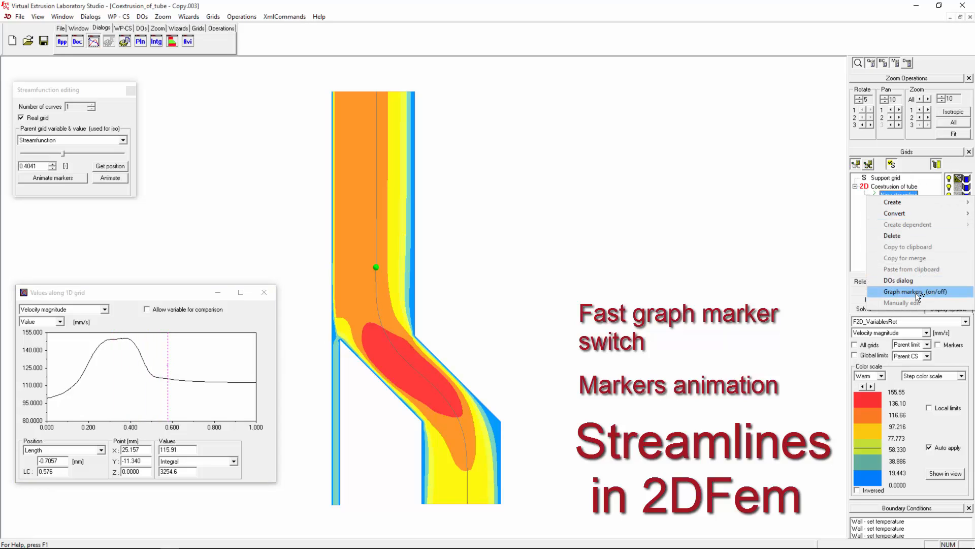
left_click(920, 292)
mouse_move(167, 371)
left_mouse_down()
mouse_move(132, 371)
mouse_move(174, 371)
mouse_move(126, 356)
mouse_move(165, 354)
mouse_move(178, 333)
left_mouse_up()
left_click(899, 195)
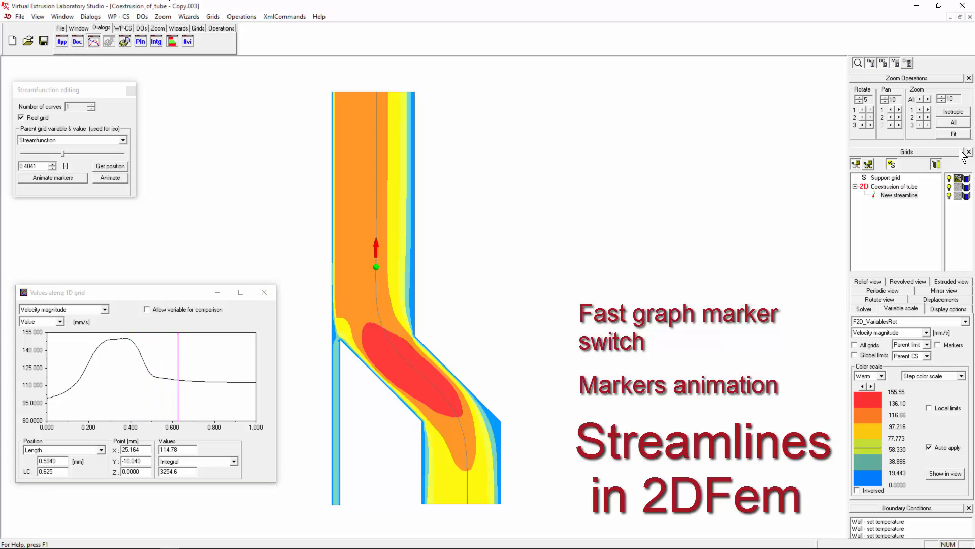
right_click(901, 199)
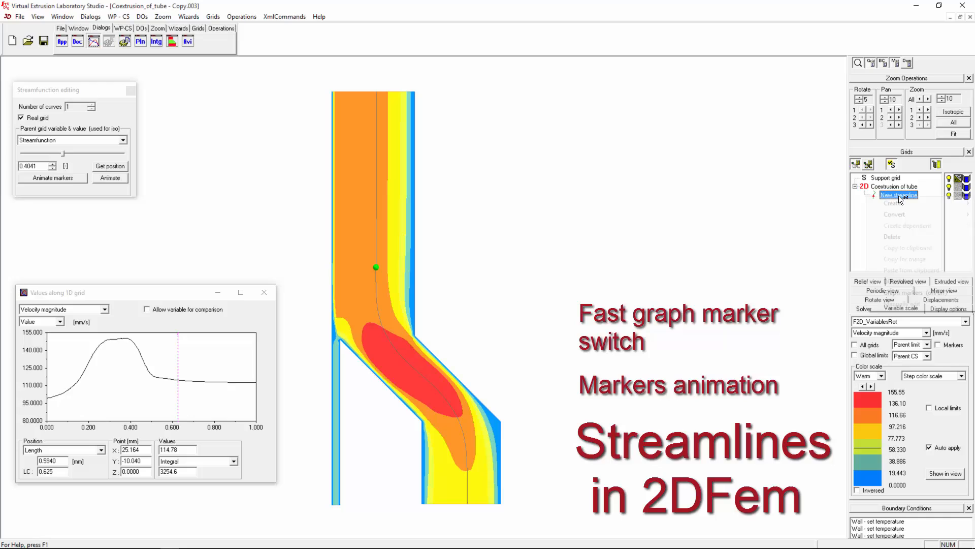
left_click(892, 294)
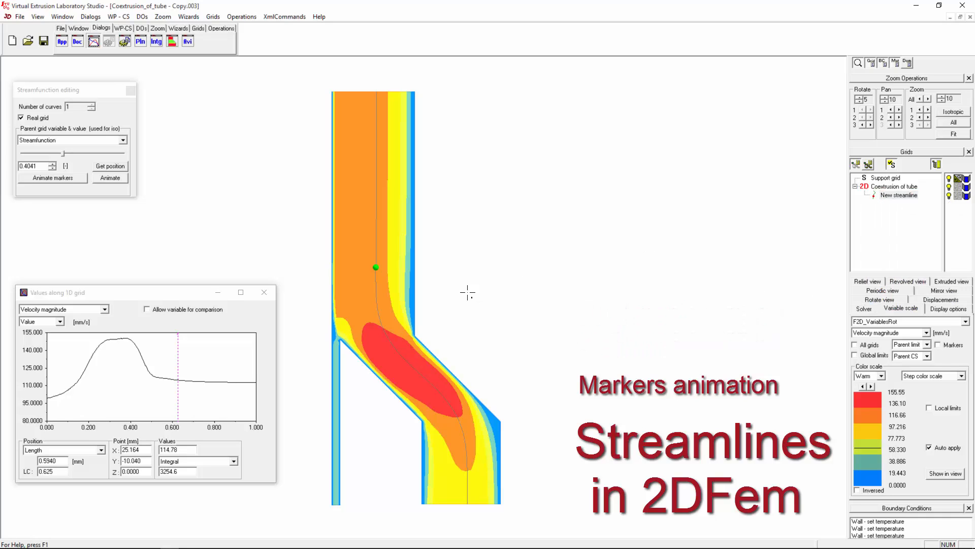
scroll(472, 300, "down", 3)
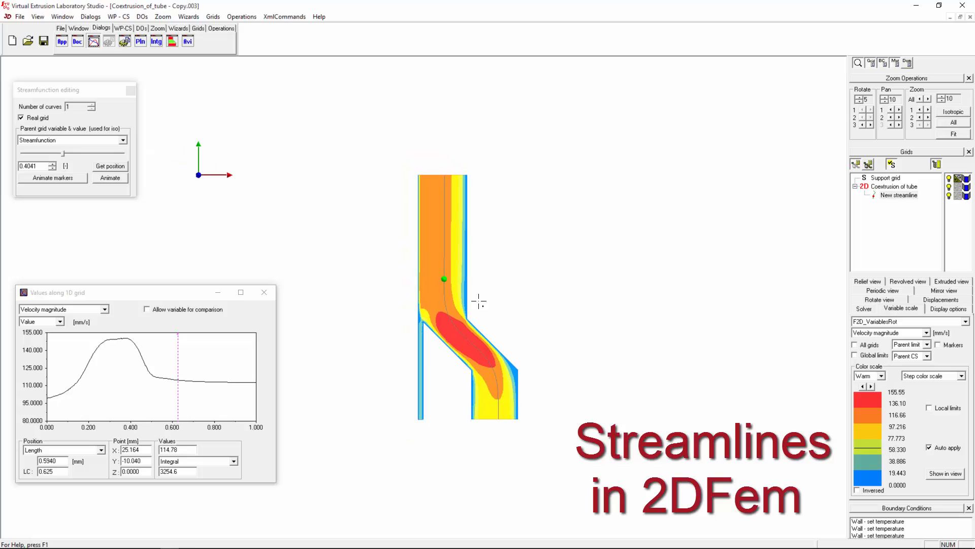
- Revolve the Coextrusion of tube result into a 3D tube
scroll(598, 287, "down", 1)
scroll(677, 294, "down", 1)
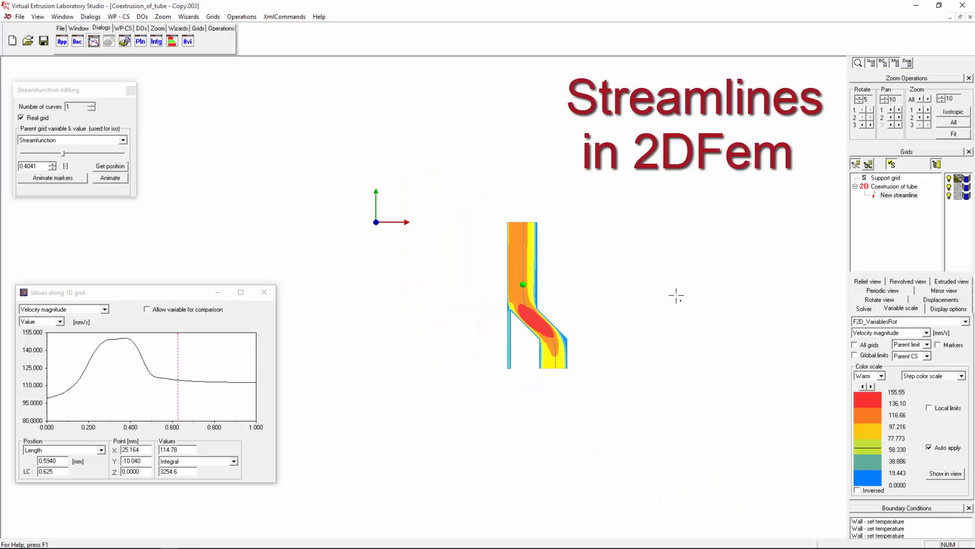
left_click(896, 195)
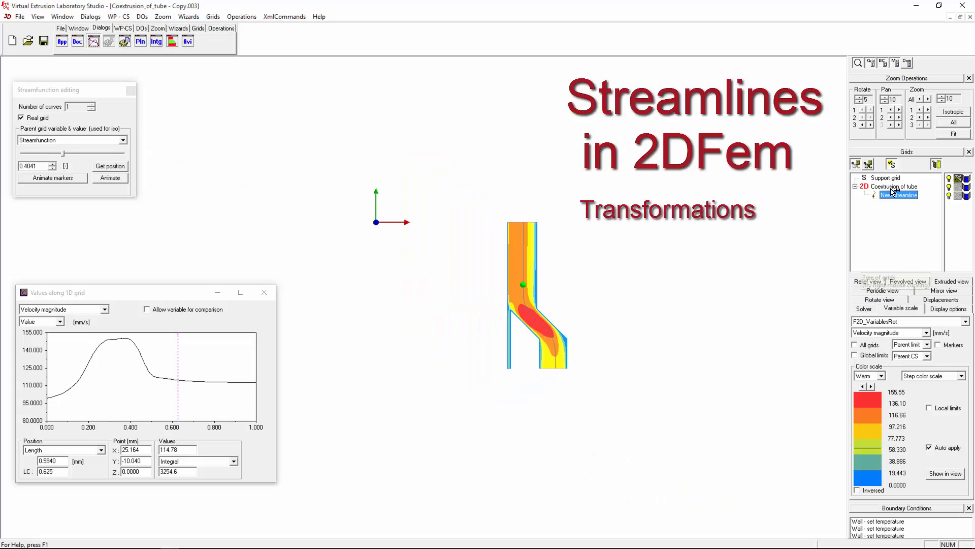
left_click(893, 187)
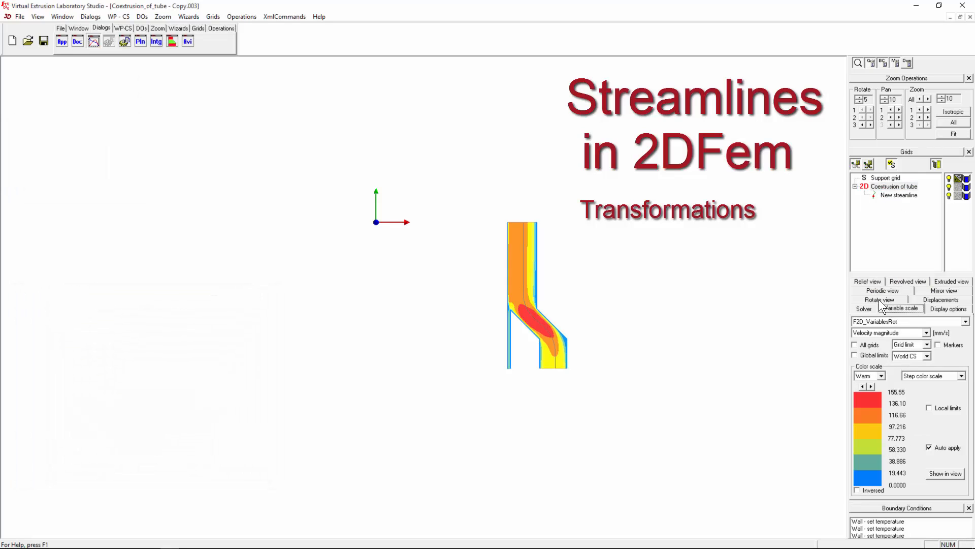
left_click(894, 280)
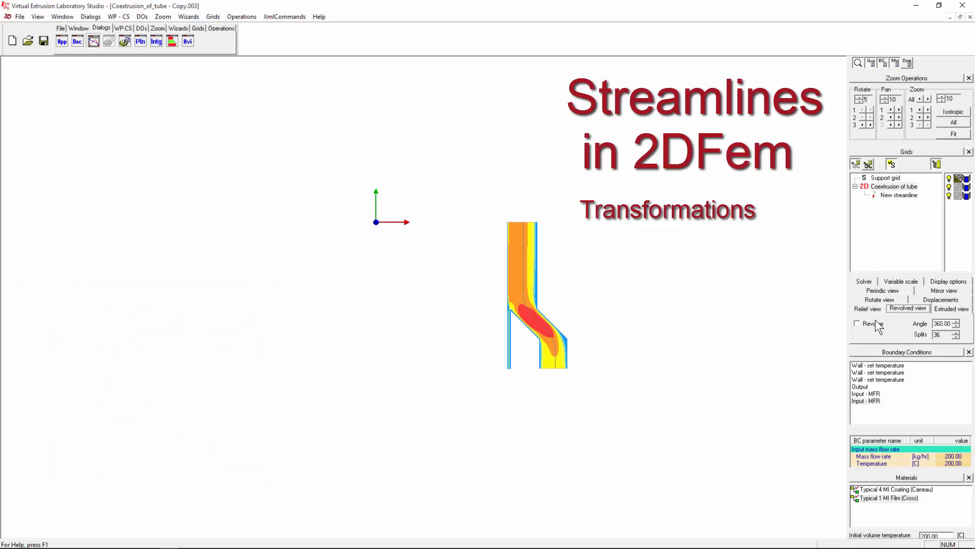
left_click(874, 323)
left_click(894, 186)
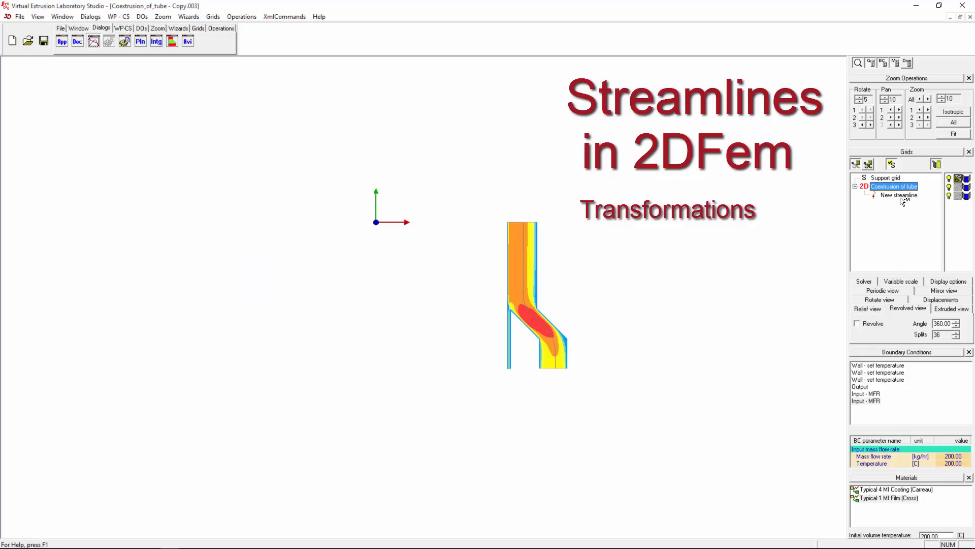
left_click(899, 195)
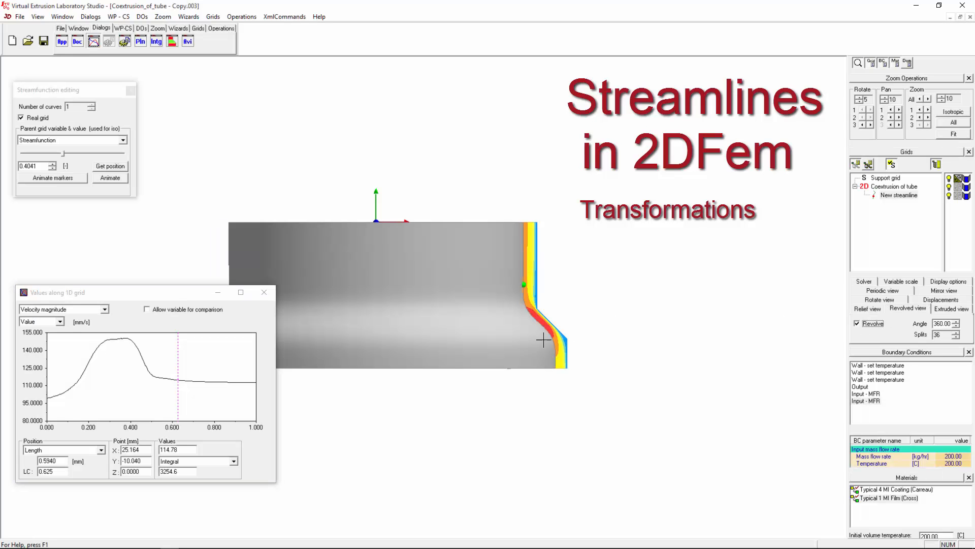
- Tilt the revolved tube, lower the revolve angle to 309, and return to flat view
middle_click_drag(543, 340, 330, 262)
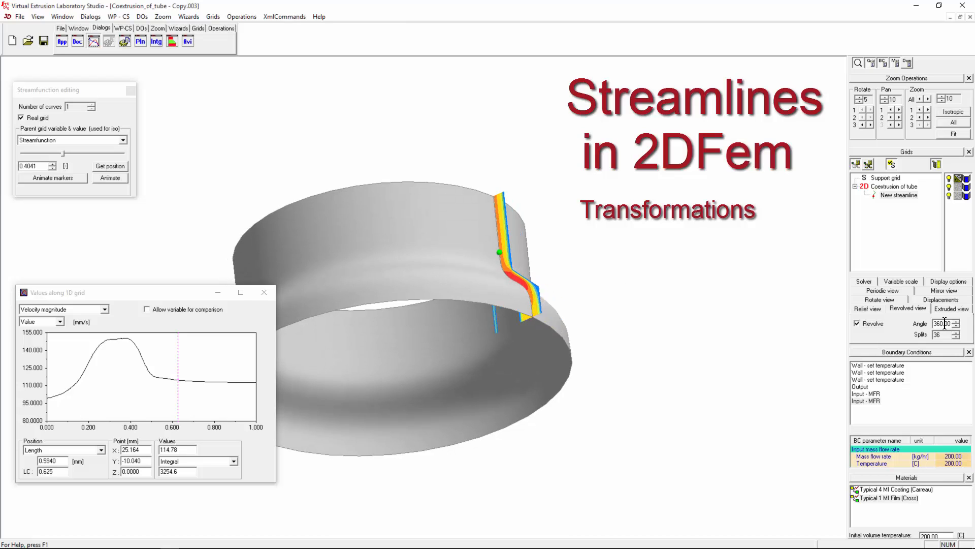
key("Down")
key("Down")
key("Down")
key("Down")
key("Down")
key("Down")
key("Down")
key("Down")
key("Down")
key("Down")
key("Down")
key("Down")
key("Down")
key("Down")
key("Down")
key("Down")
key("Down")
key("Down")
key("Down")
key("Down")
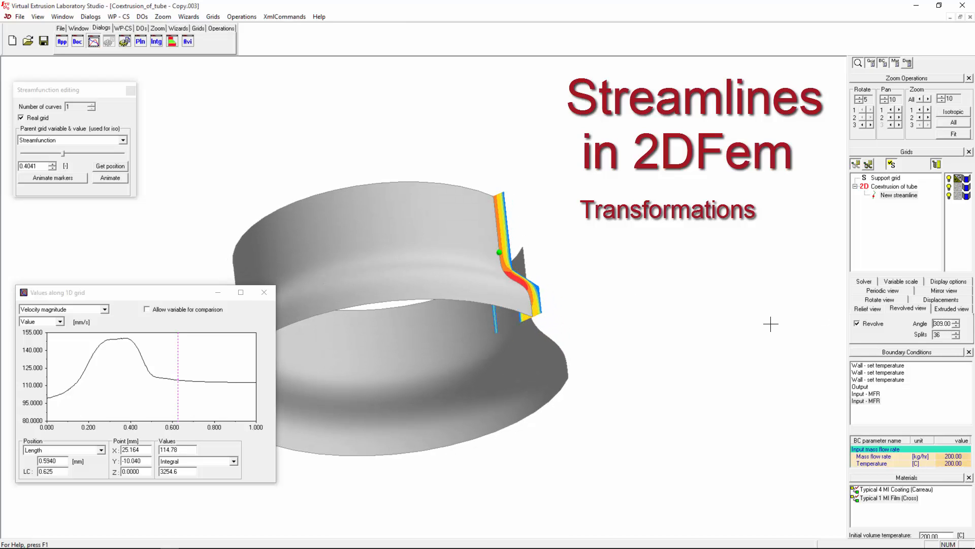
middle_click_drag(539, 246, 463, 338)
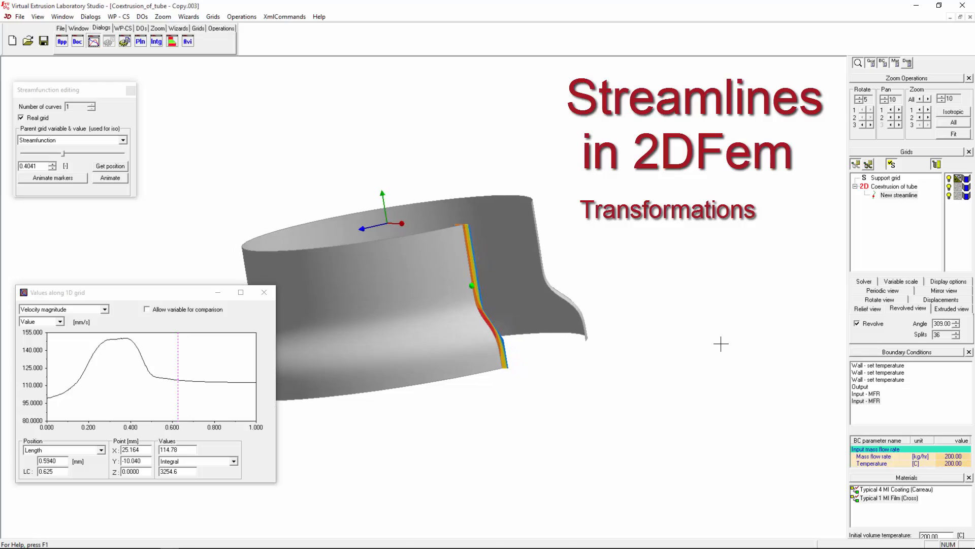
left_click(870, 323)
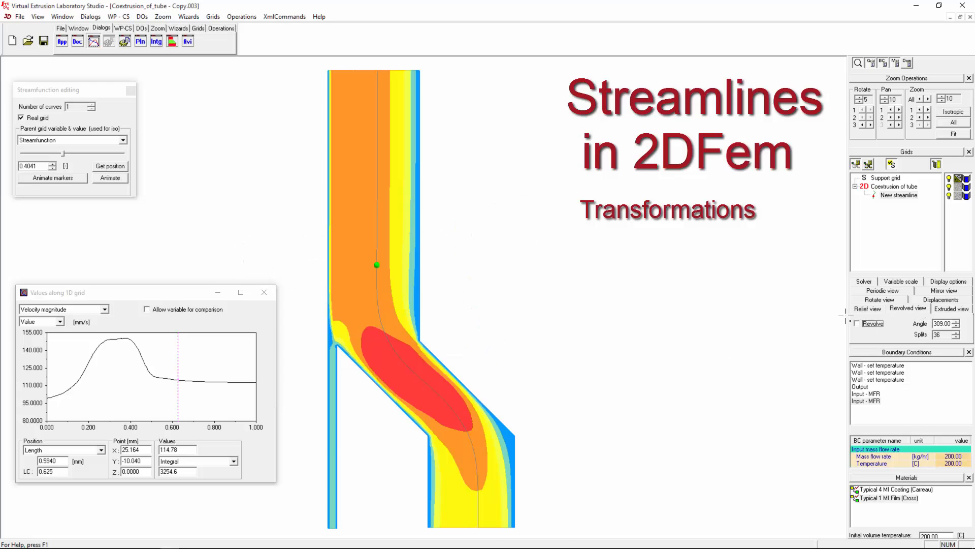
- Preview the velocity as a relief surface from a side view, then switch relief off
left_click(877, 310)
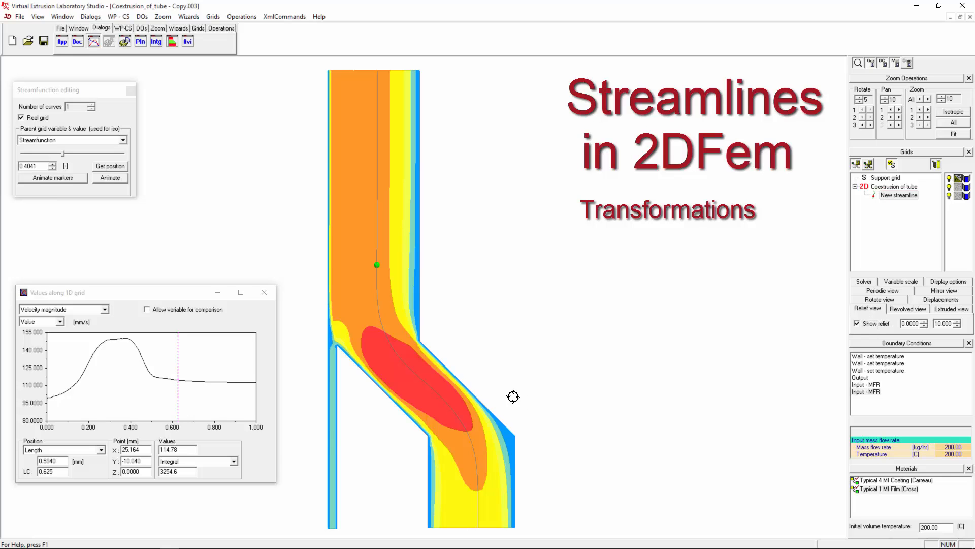
middle_click_drag(513, 396, 605, 237)
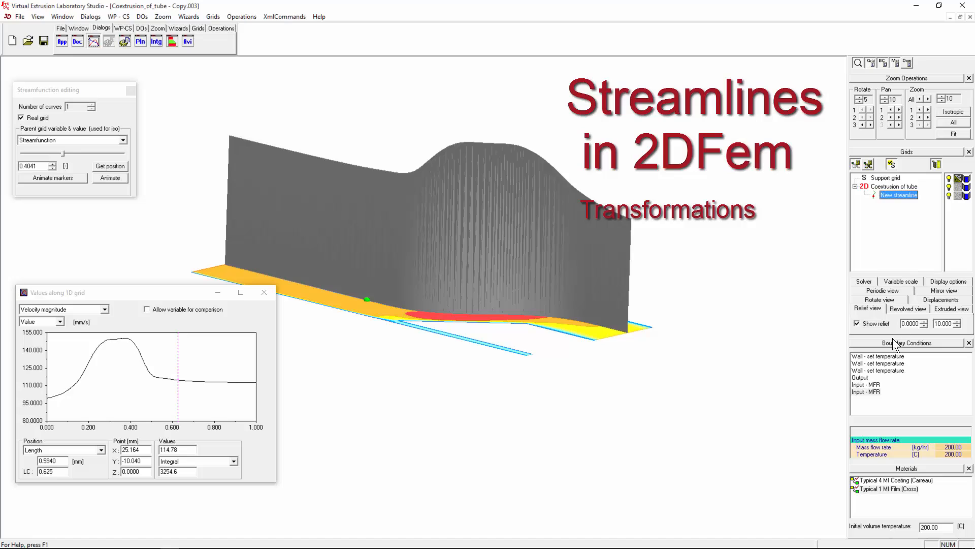
left_click(878, 325)
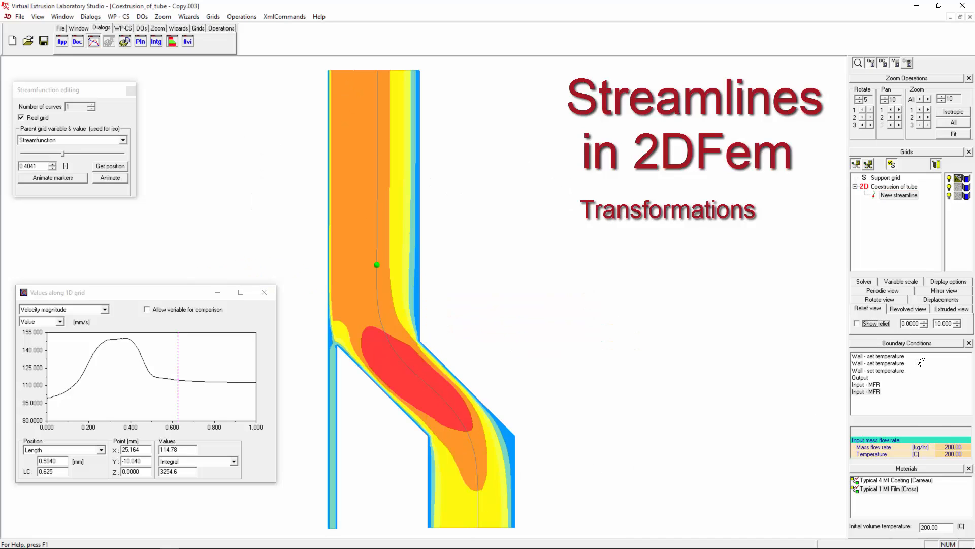
left_click(140, 28)
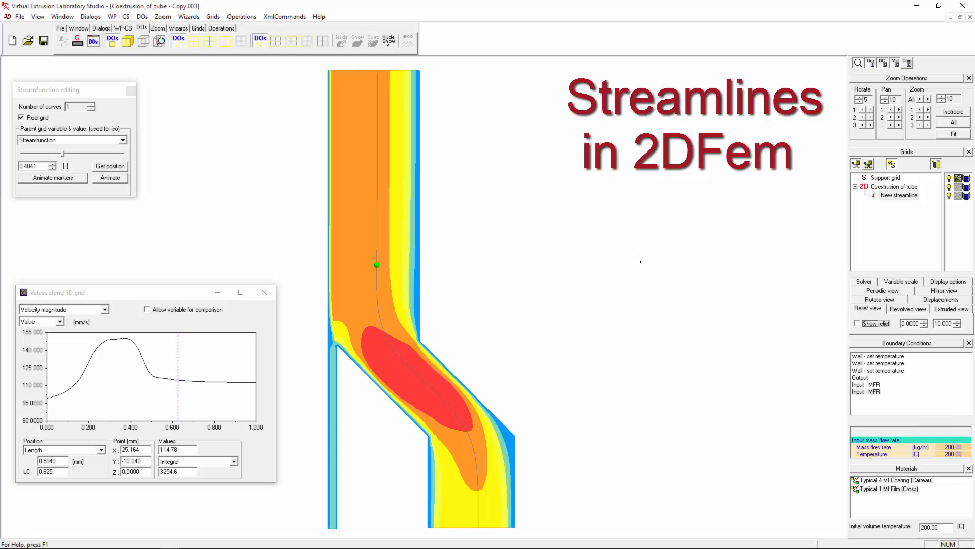
- Add a new streamline through a point in the tube flow
scroll(635, 266, "down", 1)
scroll(635, 266, "down", 1)
left_click(885, 189)
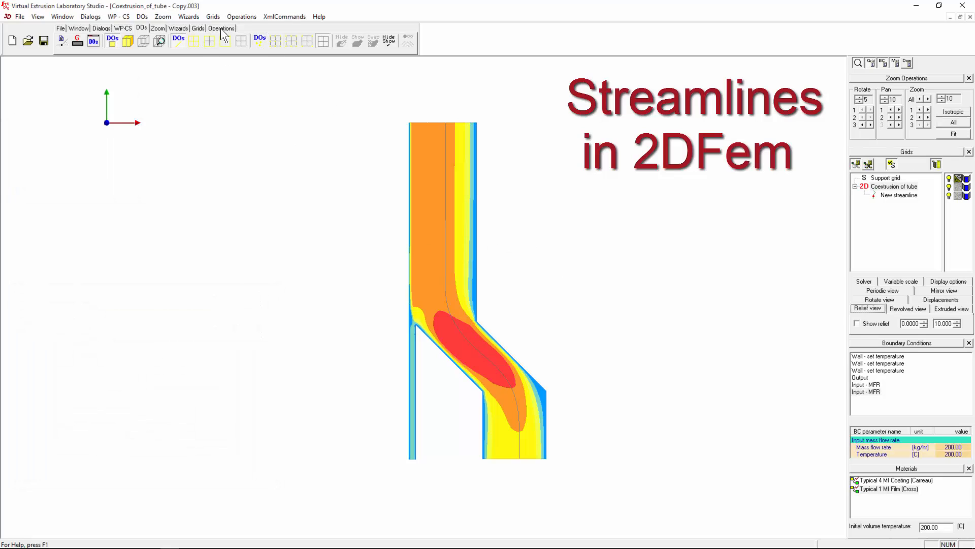
left_click(426, 269)
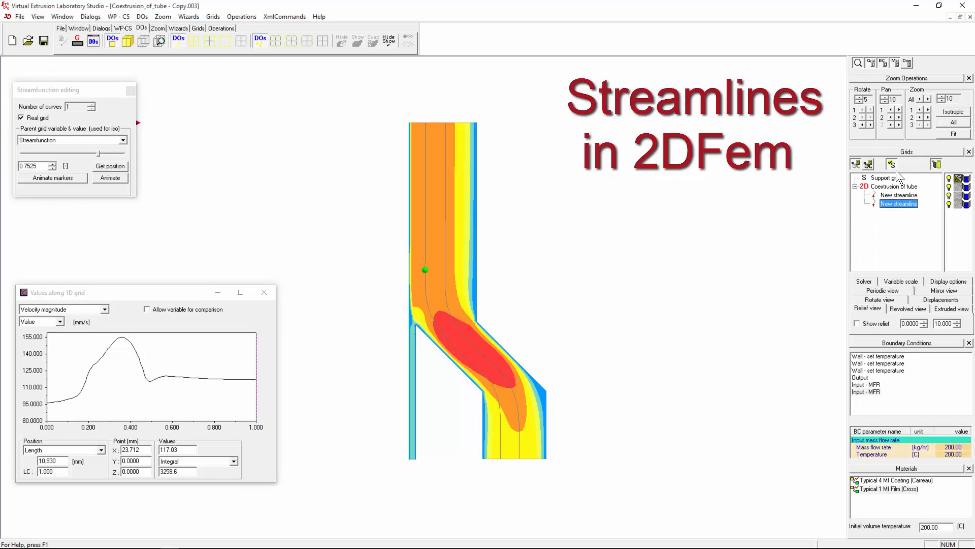
- Rename the two new streamlines to Red and Green
left_click(895, 196)
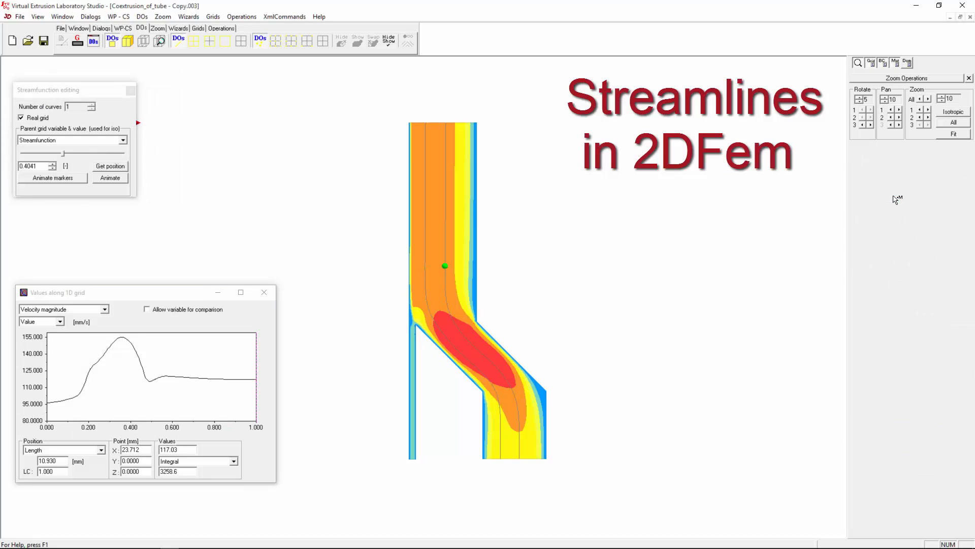
left_click(895, 197)
type("Red")
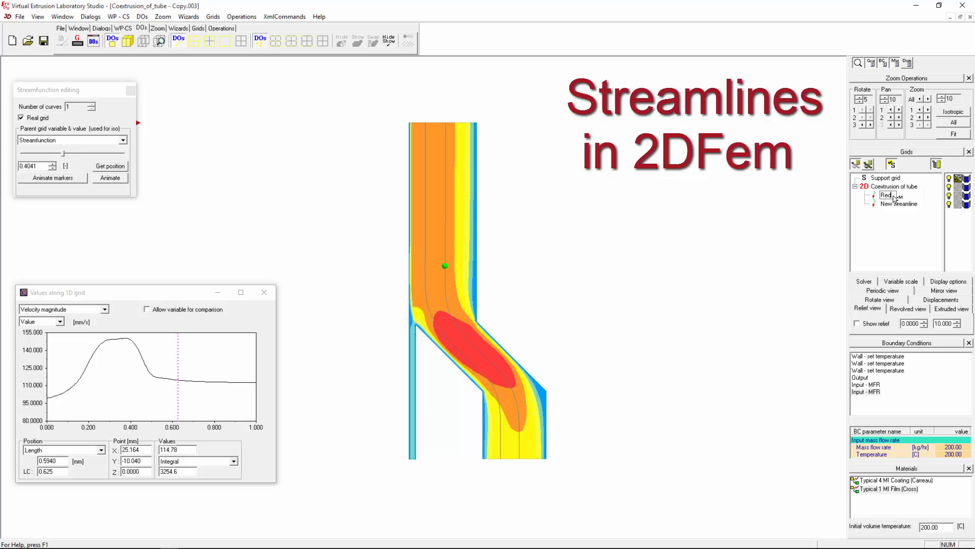
key("Return")
left_click(897, 205)
left_click(897, 205)
type("Gree")
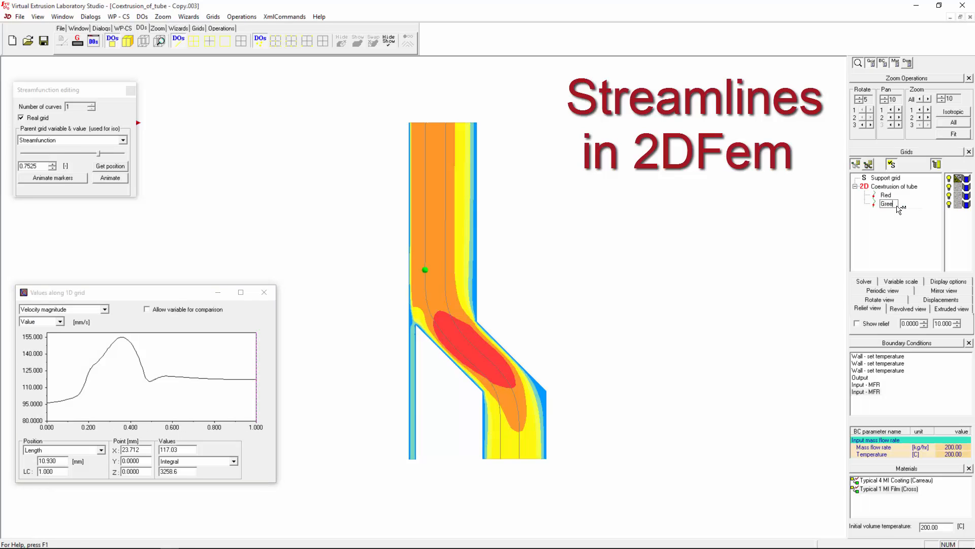
type("n")
key("Return")
- Turn on Use grid color in the grid display settings so streamlines draw in their grid colours
left_click(94, 41)
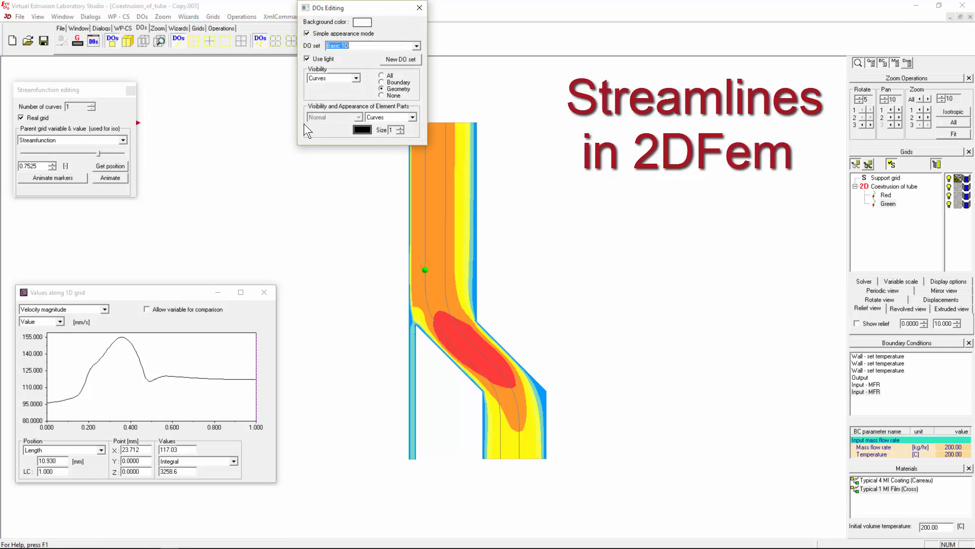
left_click(363, 129)
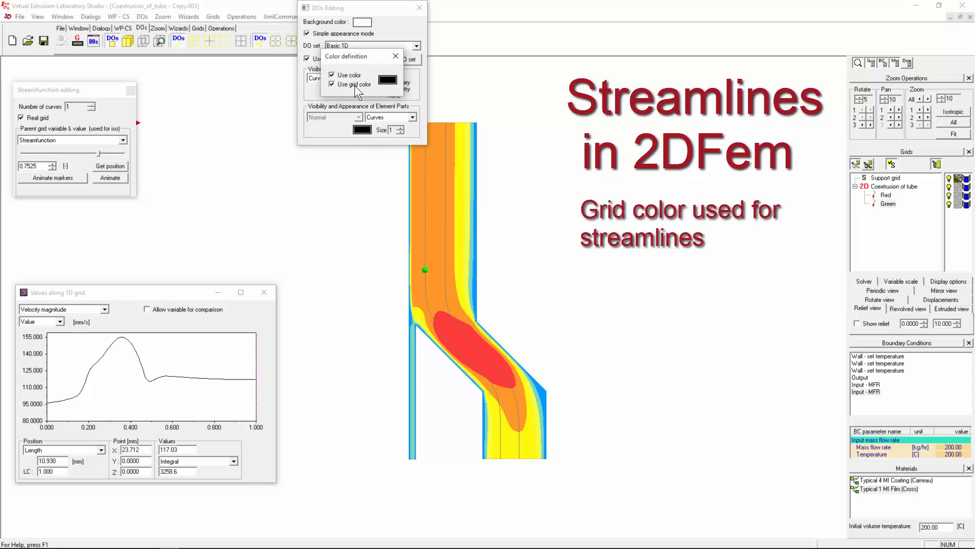
left_click(396, 56)
left_click(419, 8)
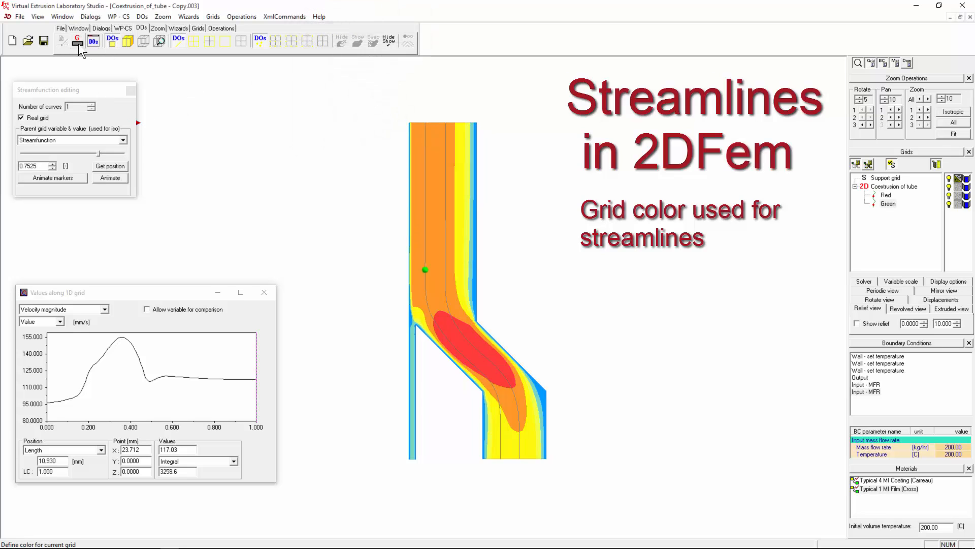
- Give the Red streamline the colour red and the Green streamline the colour green
left_click(887, 194)
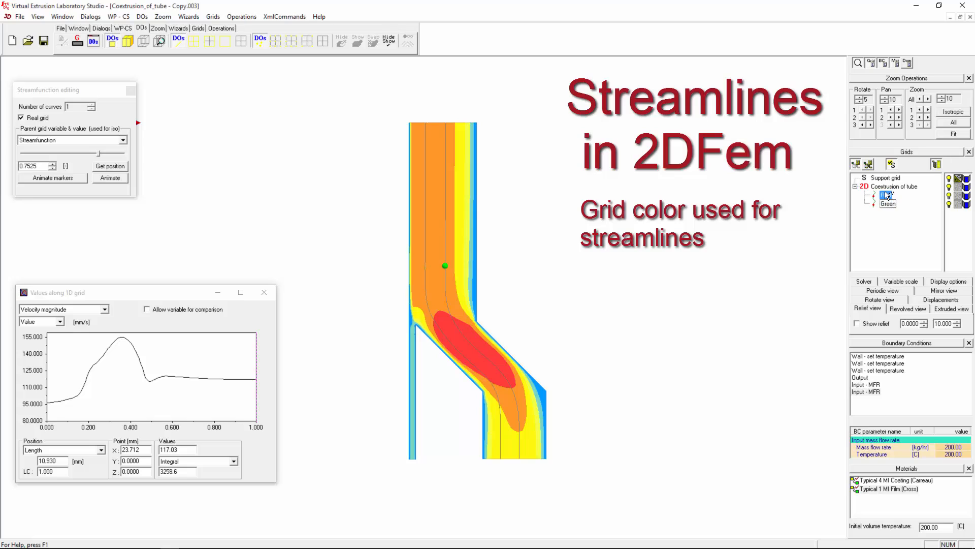
left_click(79, 40)
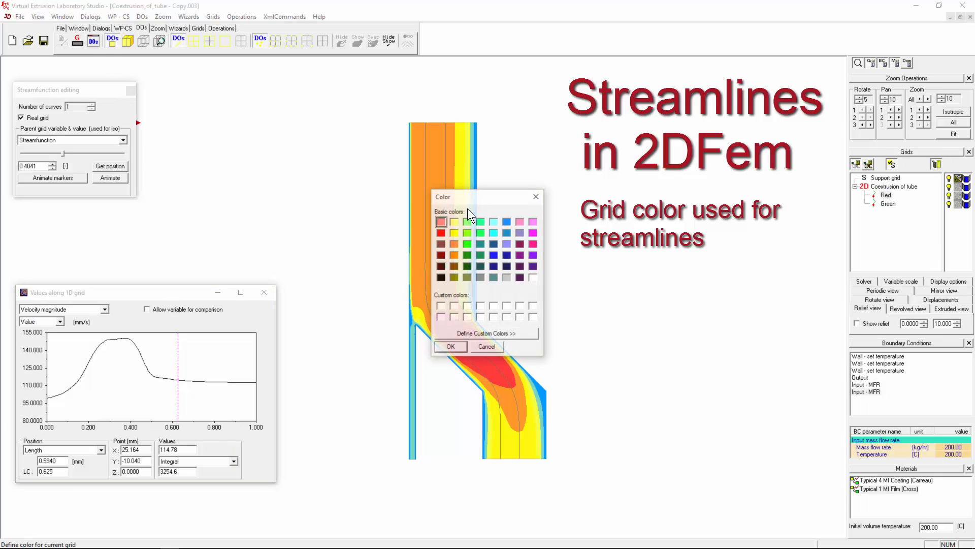
left_click(450, 347)
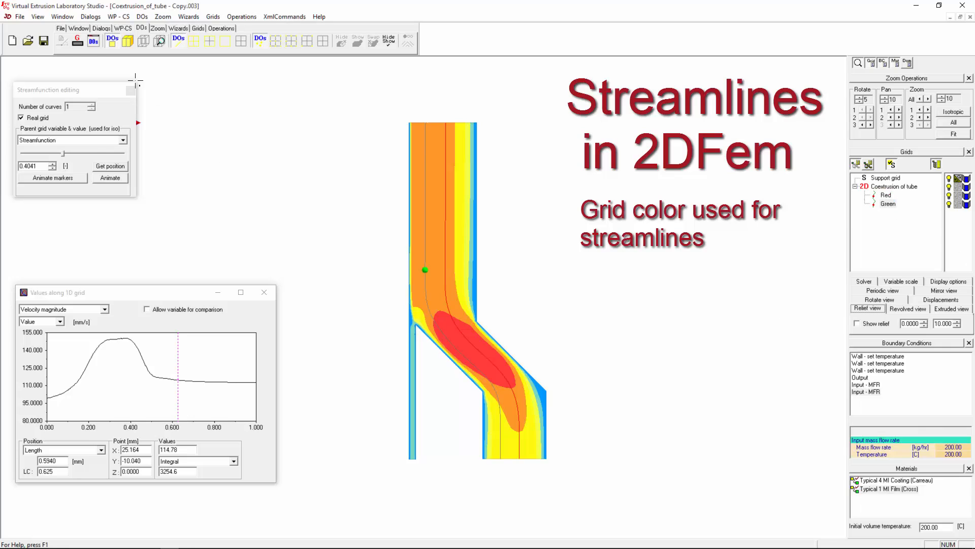
left_click(77, 41)
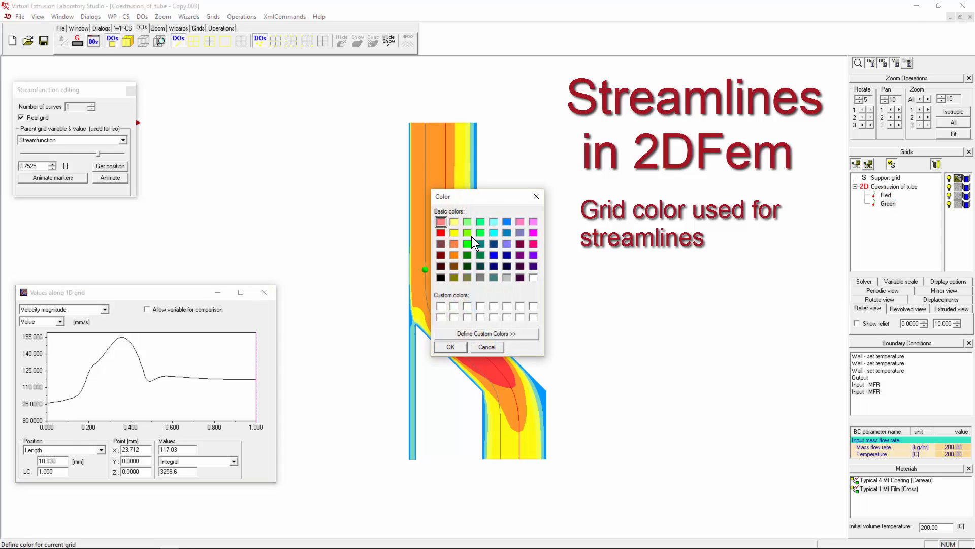
left_click(451, 347)
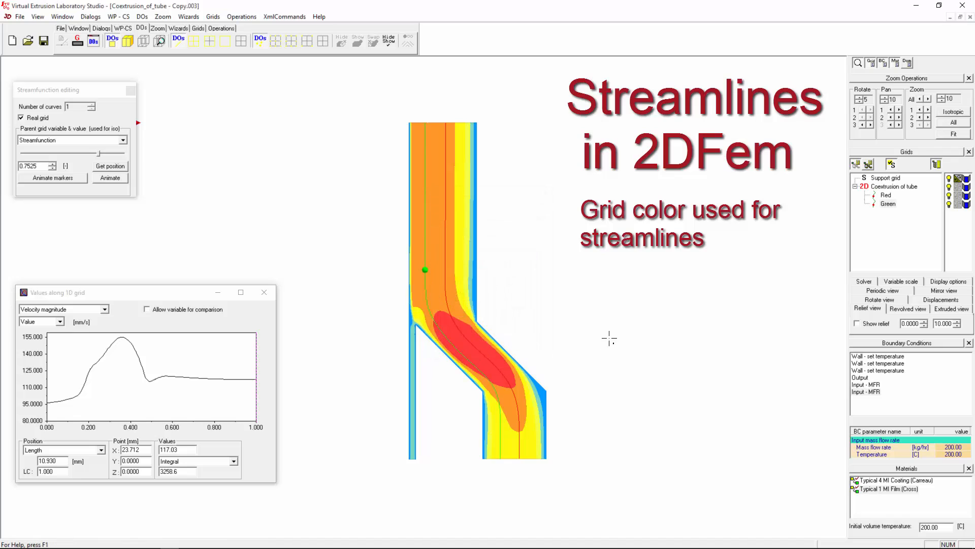
- Reconfirm red for the Red streamline, then bring the values plot forward with Green selected
left_click(889, 203)
left_click(891, 196)
left_click(84, 45)
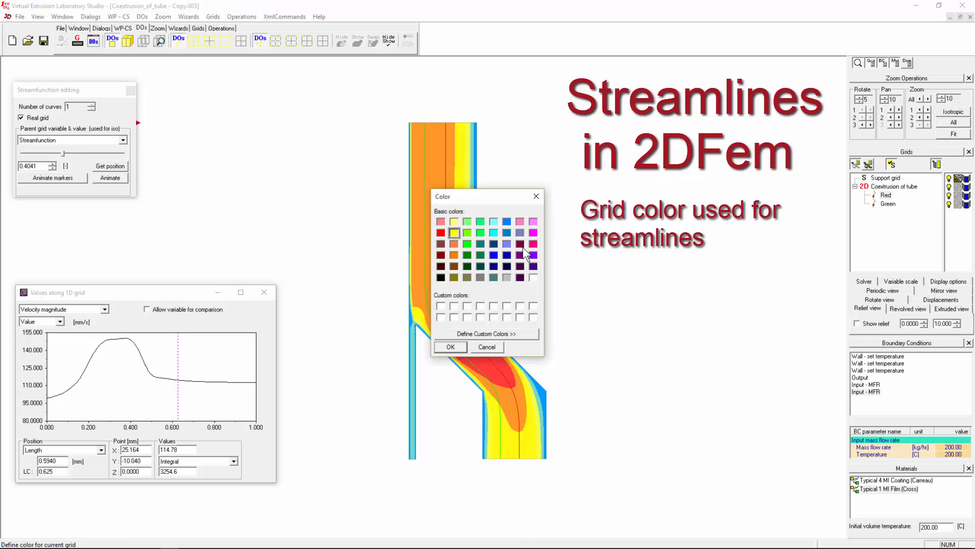
left_click(451, 346)
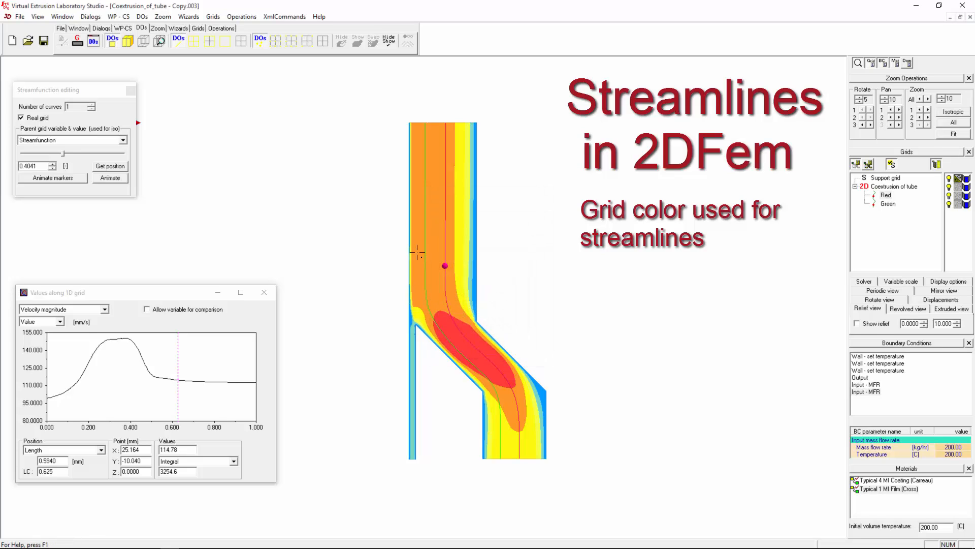
left_click(886, 195)
left_click(160, 387)
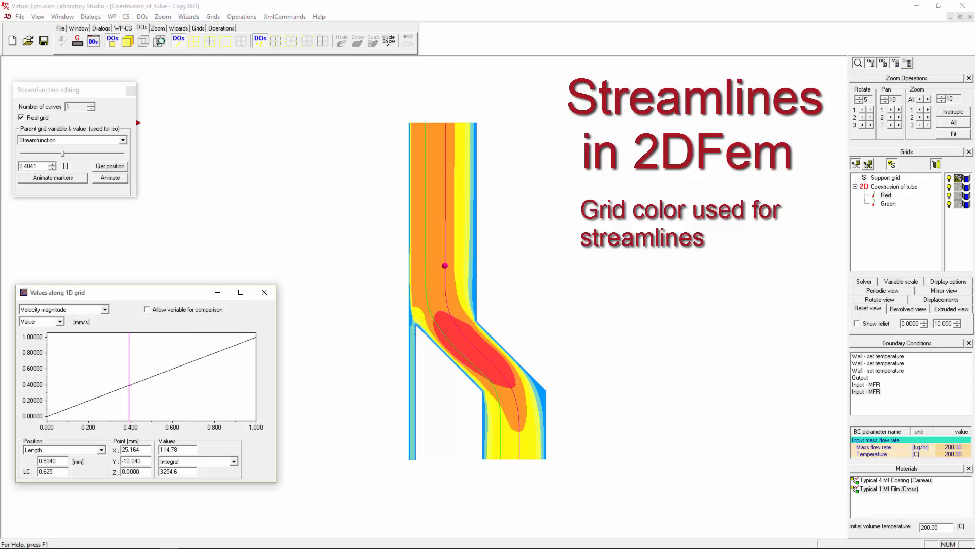
left_click(888, 203)
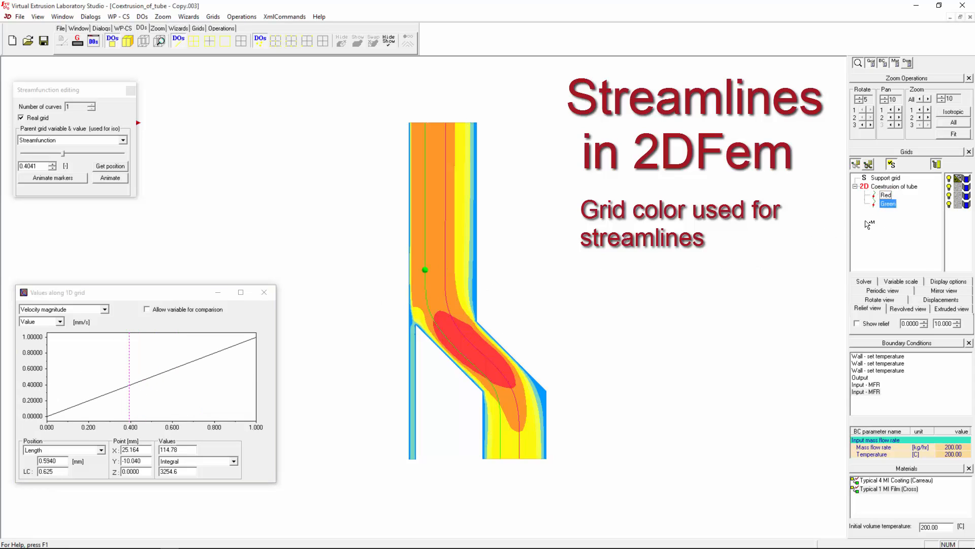
- Move the velocity probe to length 0.176 on the streamline and zoom into the tube at the Green streamline
mouse_move(172, 360)
left_mouse_down()
mouse_move(127, 359)
mouse_move(191, 360)
mouse_move(61, 360)
mouse_move(84, 360)
left_mouse_up()
scroll(495, 357, "up", 1)
scroll(494, 357, "up", 1)
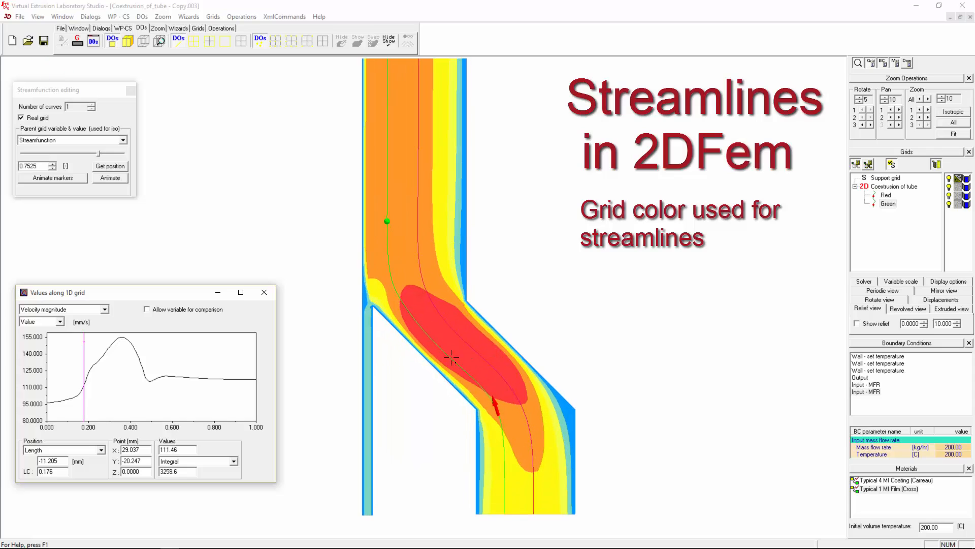
scroll(446, 364, "down", 1)
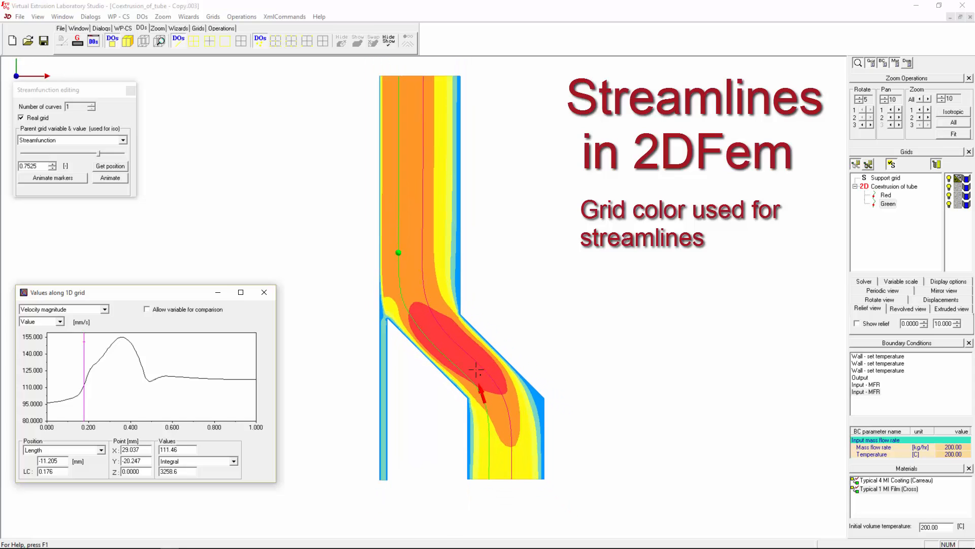
left_click(513, 434)
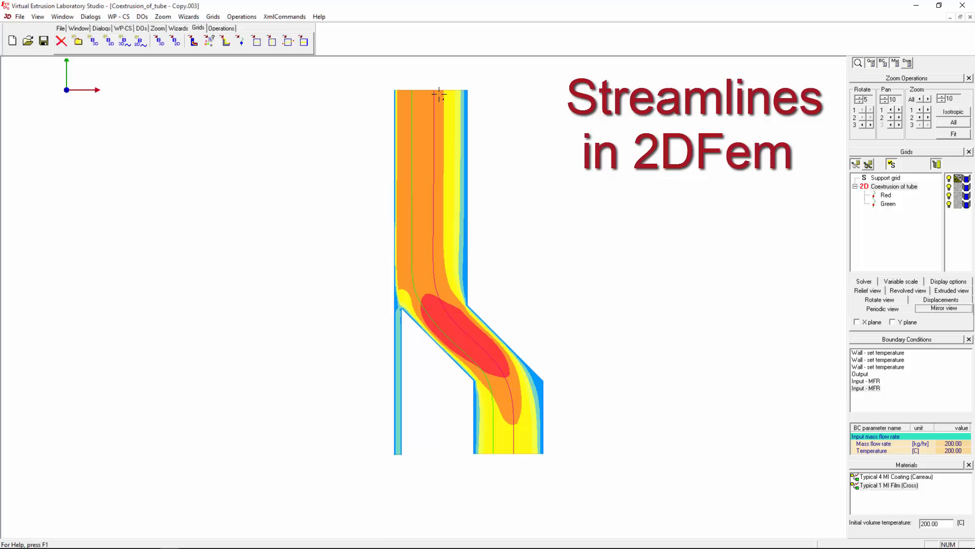
scroll(439, 94, "up", 1)
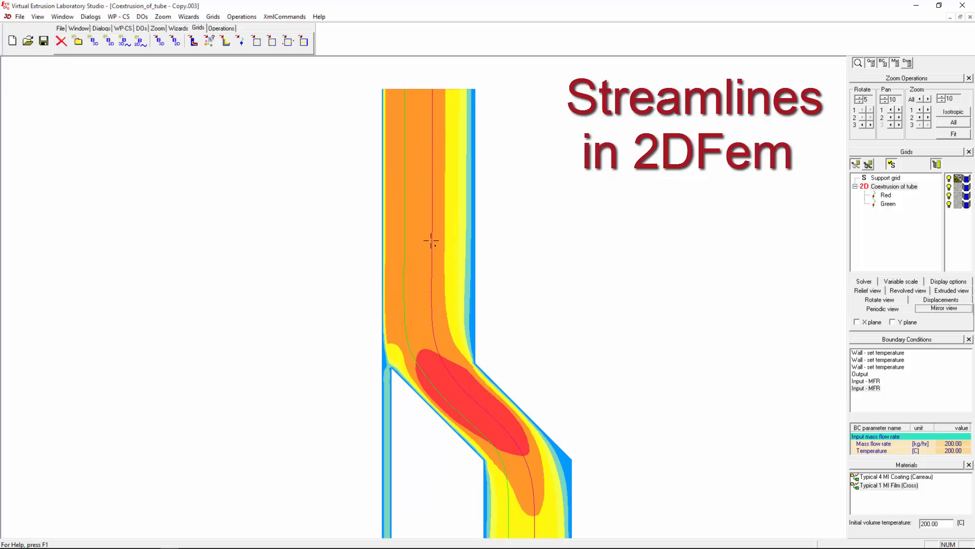
- Recalculate the Red streamline and request its conversion to a 3D grid
left_click(884, 197)
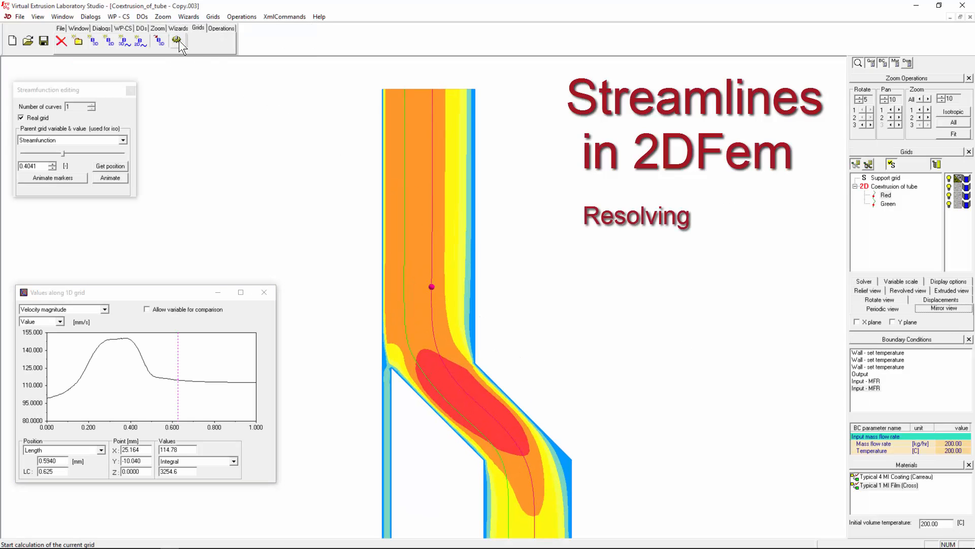
left_click(178, 40)
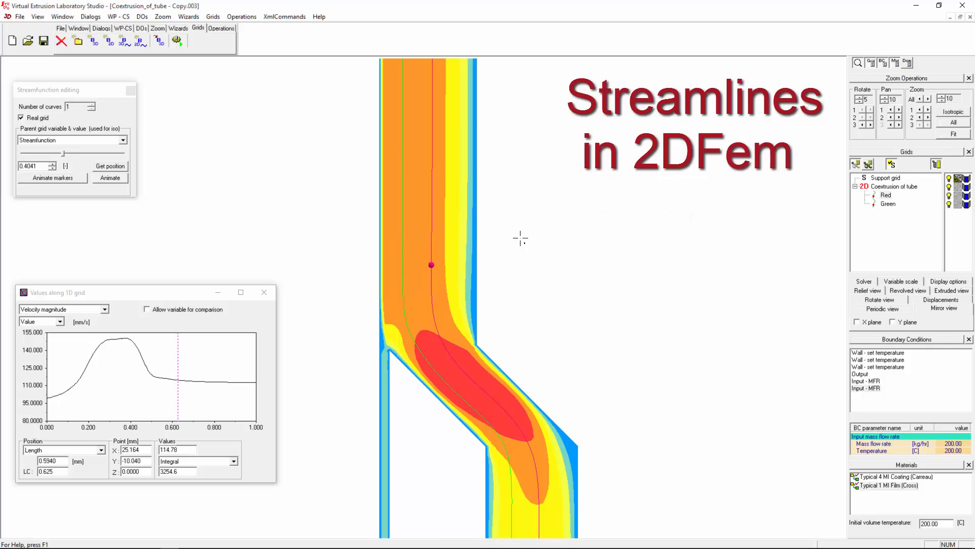
left_click(886, 195)
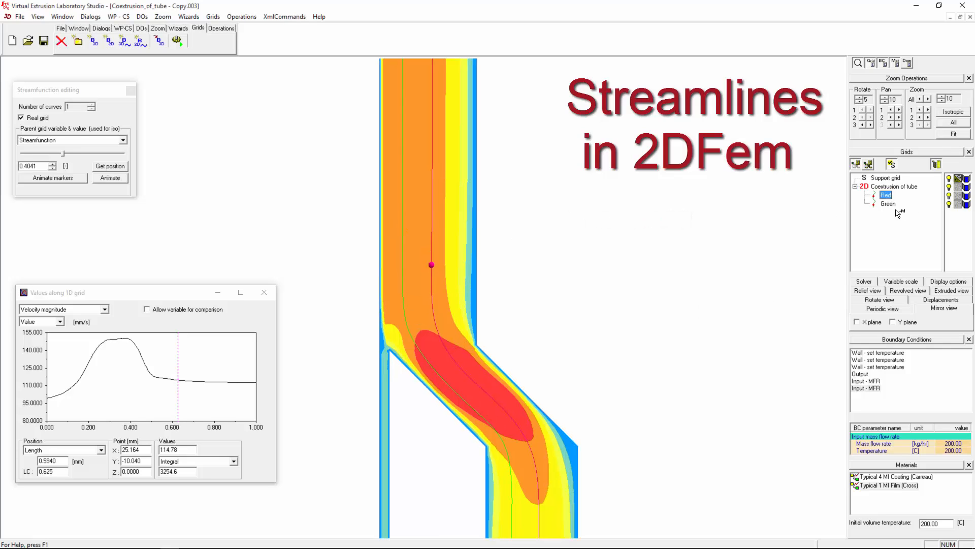
left_click(159, 41)
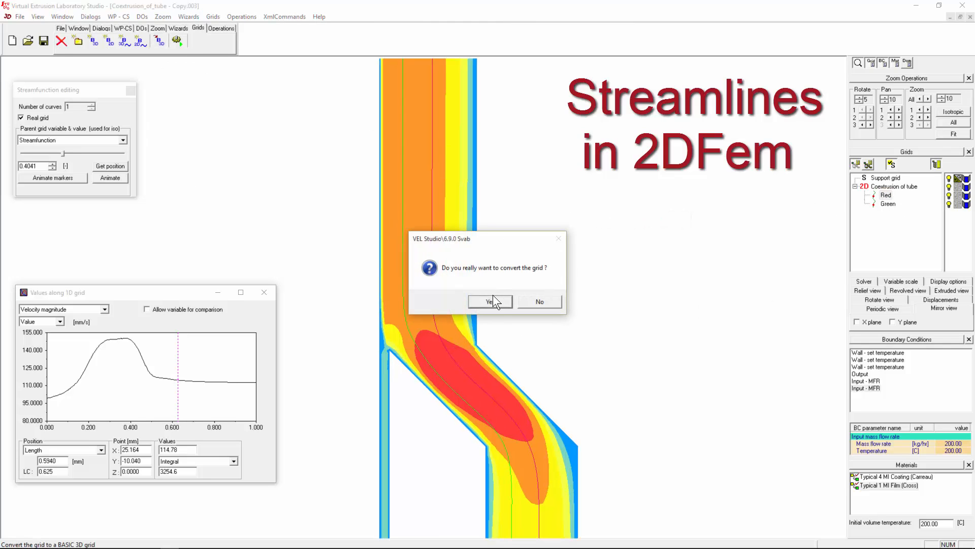
- Confirm converting the Red streamline to 3D and rotate the view to inspect the curve
left_click(492, 301)
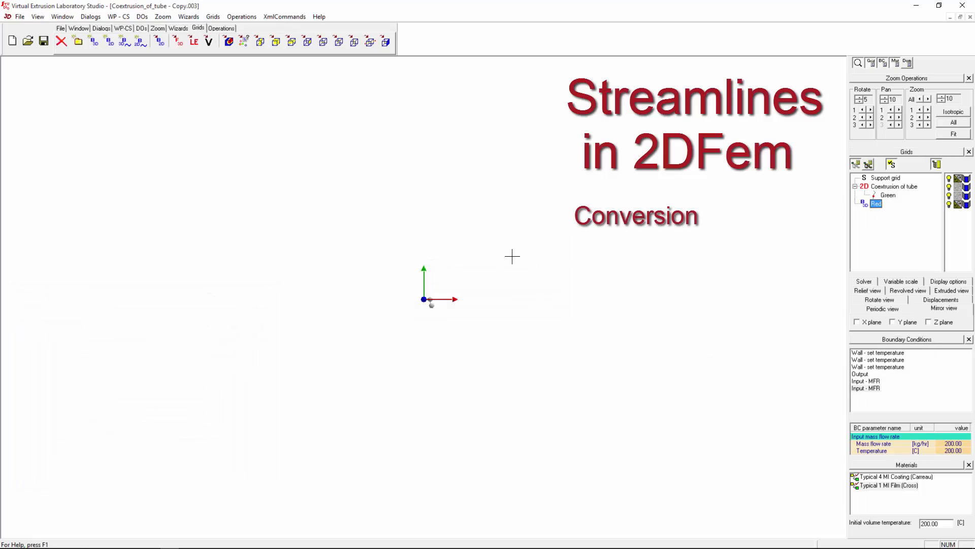
scroll(431, 302, "up", 10)
middle_click_drag(427, 324, 340, 191)
scroll(492, 283, "up", 10)
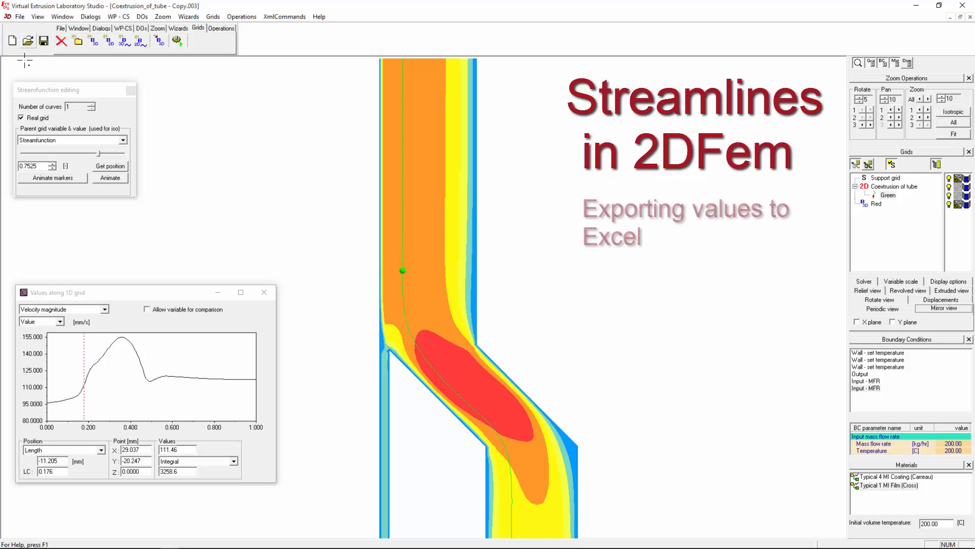
left_click(23, 292)
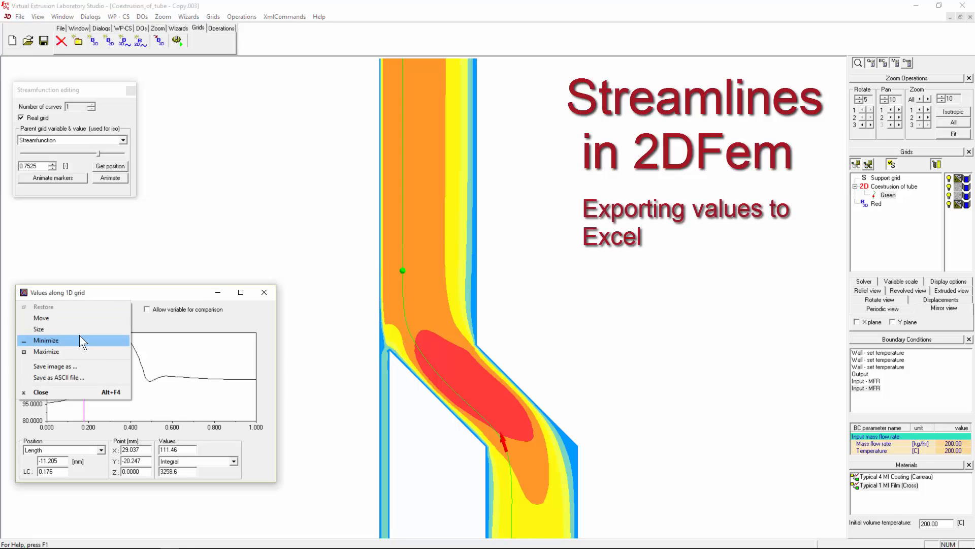
left_click(60, 377)
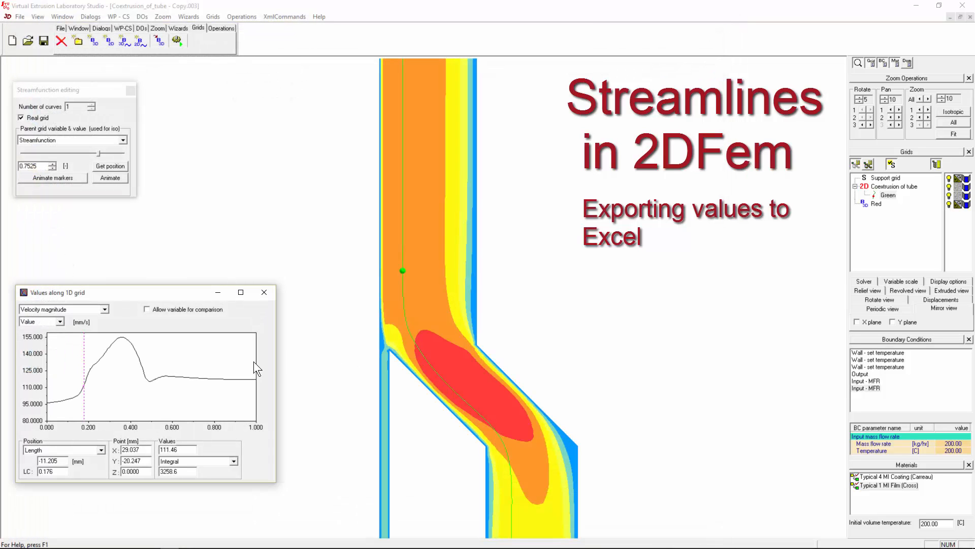
left_click(875, 198)
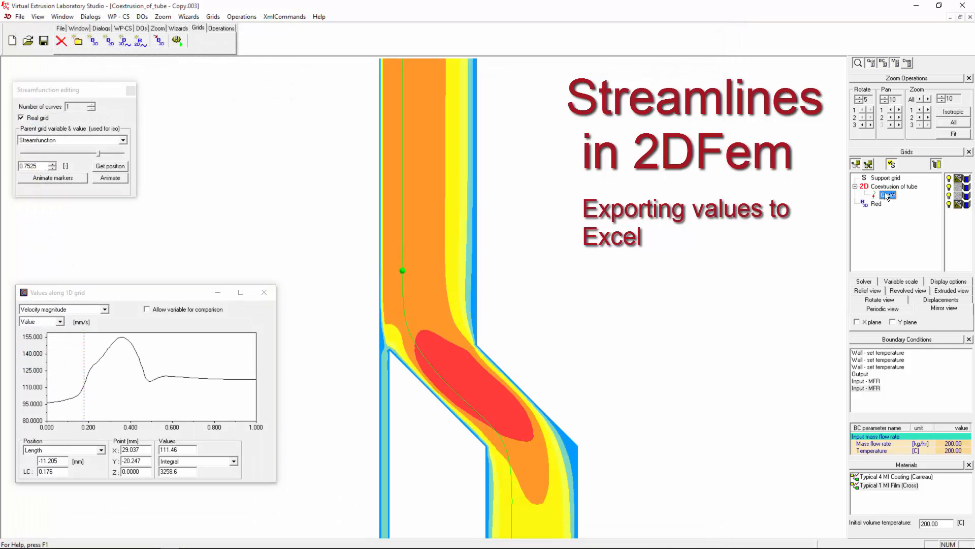